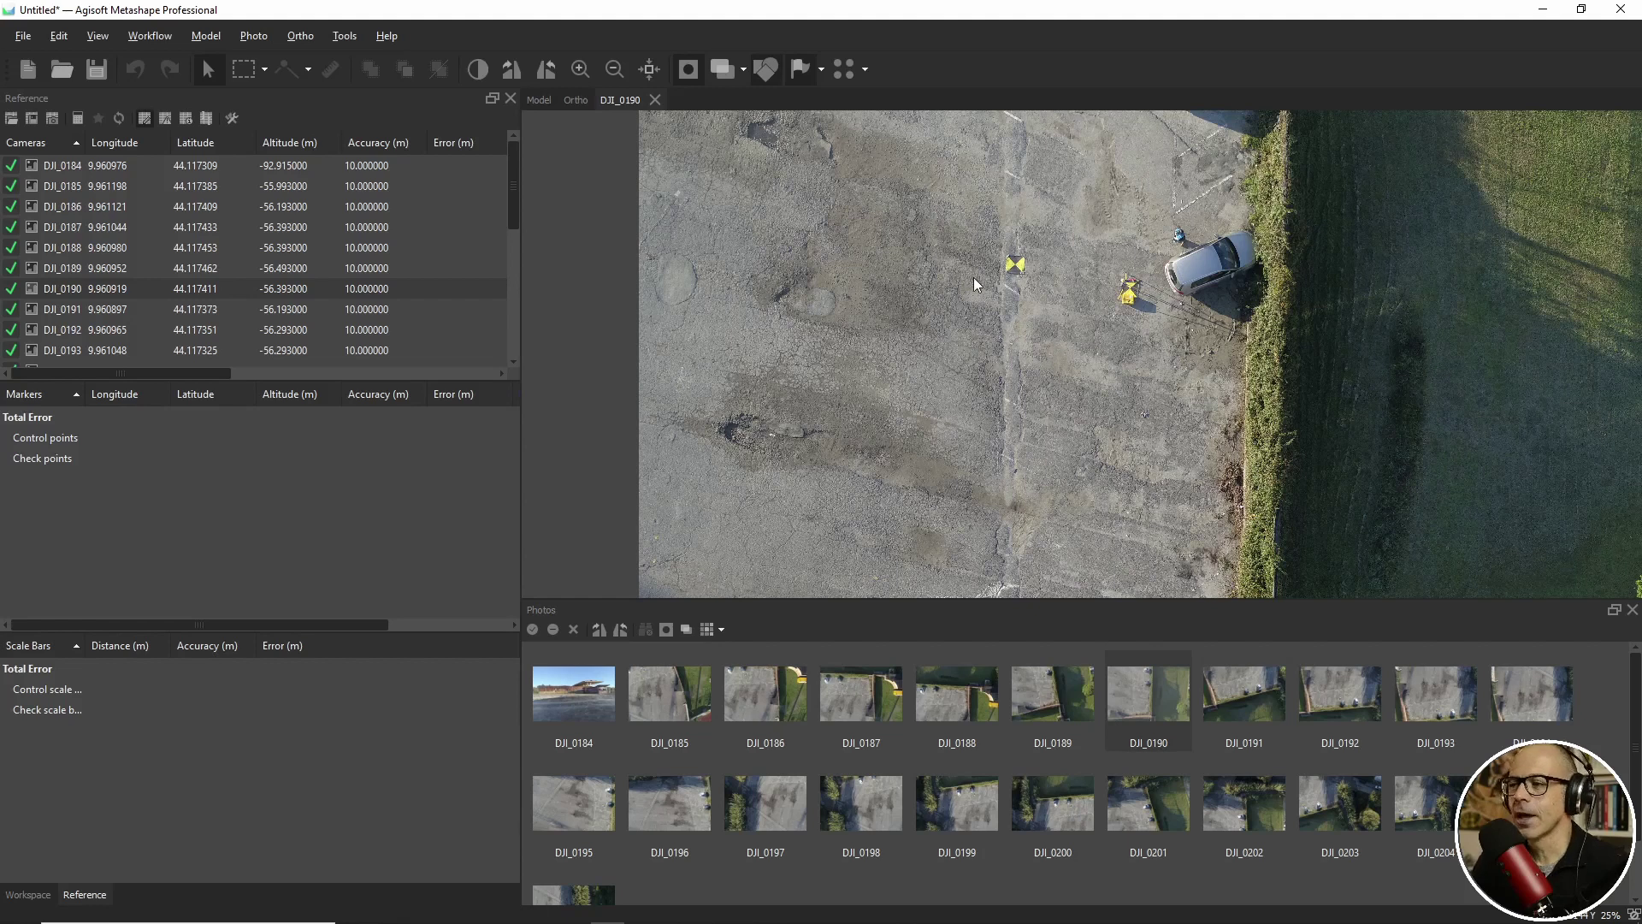
pyautogui.scroll(-1, 1059, 258)
pyautogui.scroll(-2, 1080, 256)
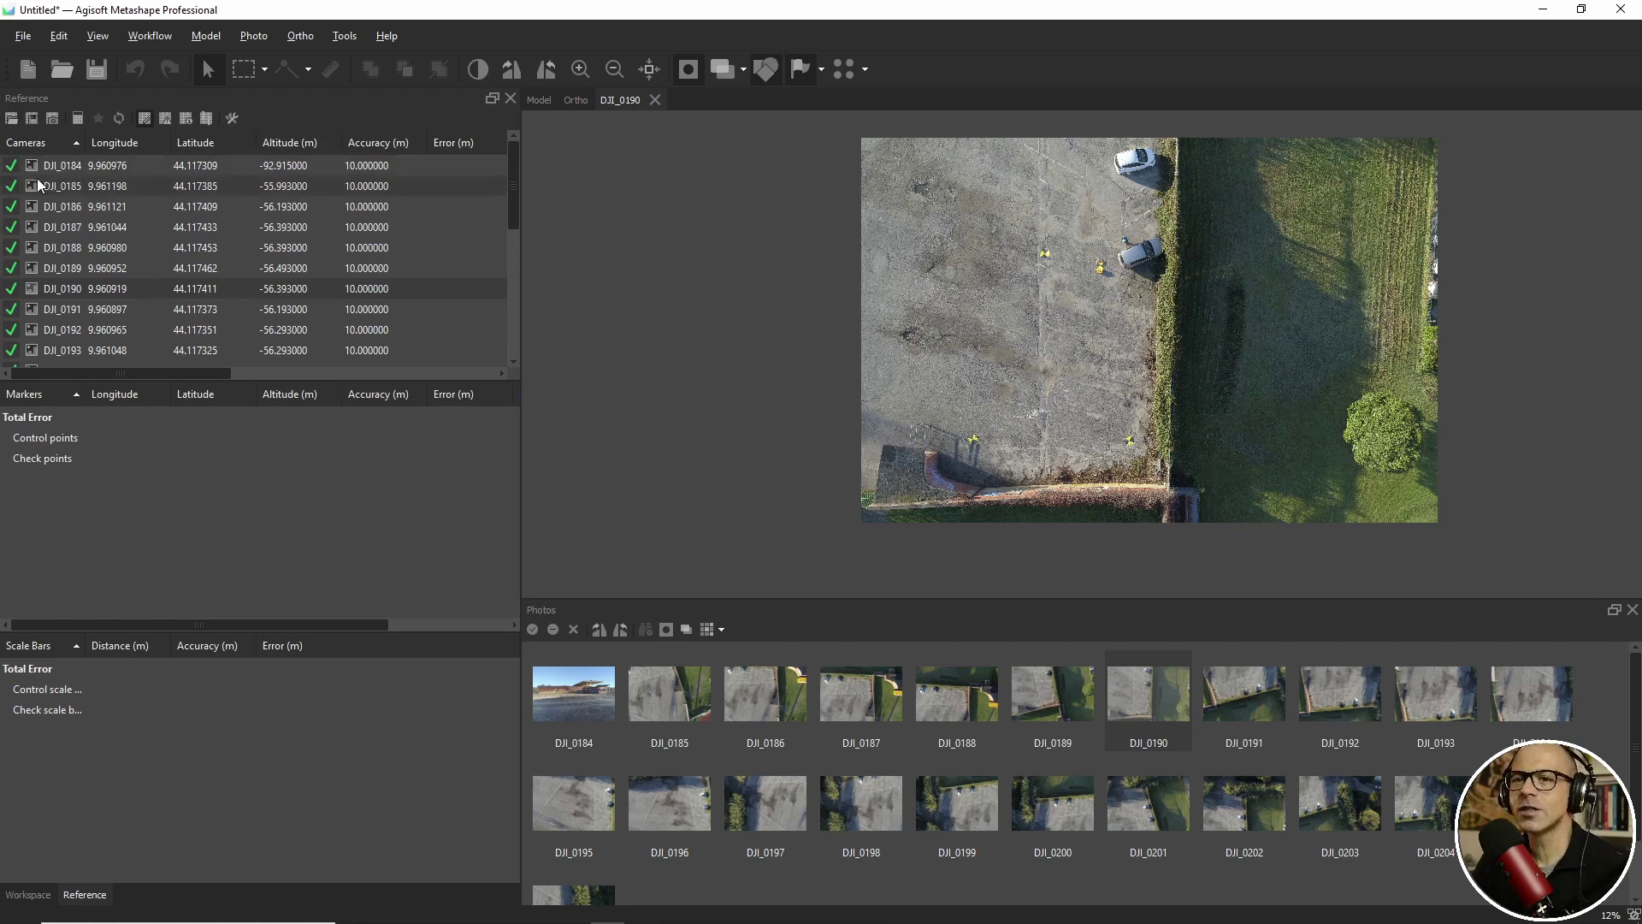
pyautogui.click(23, 36)
pyautogui.moveTo(70, 203)
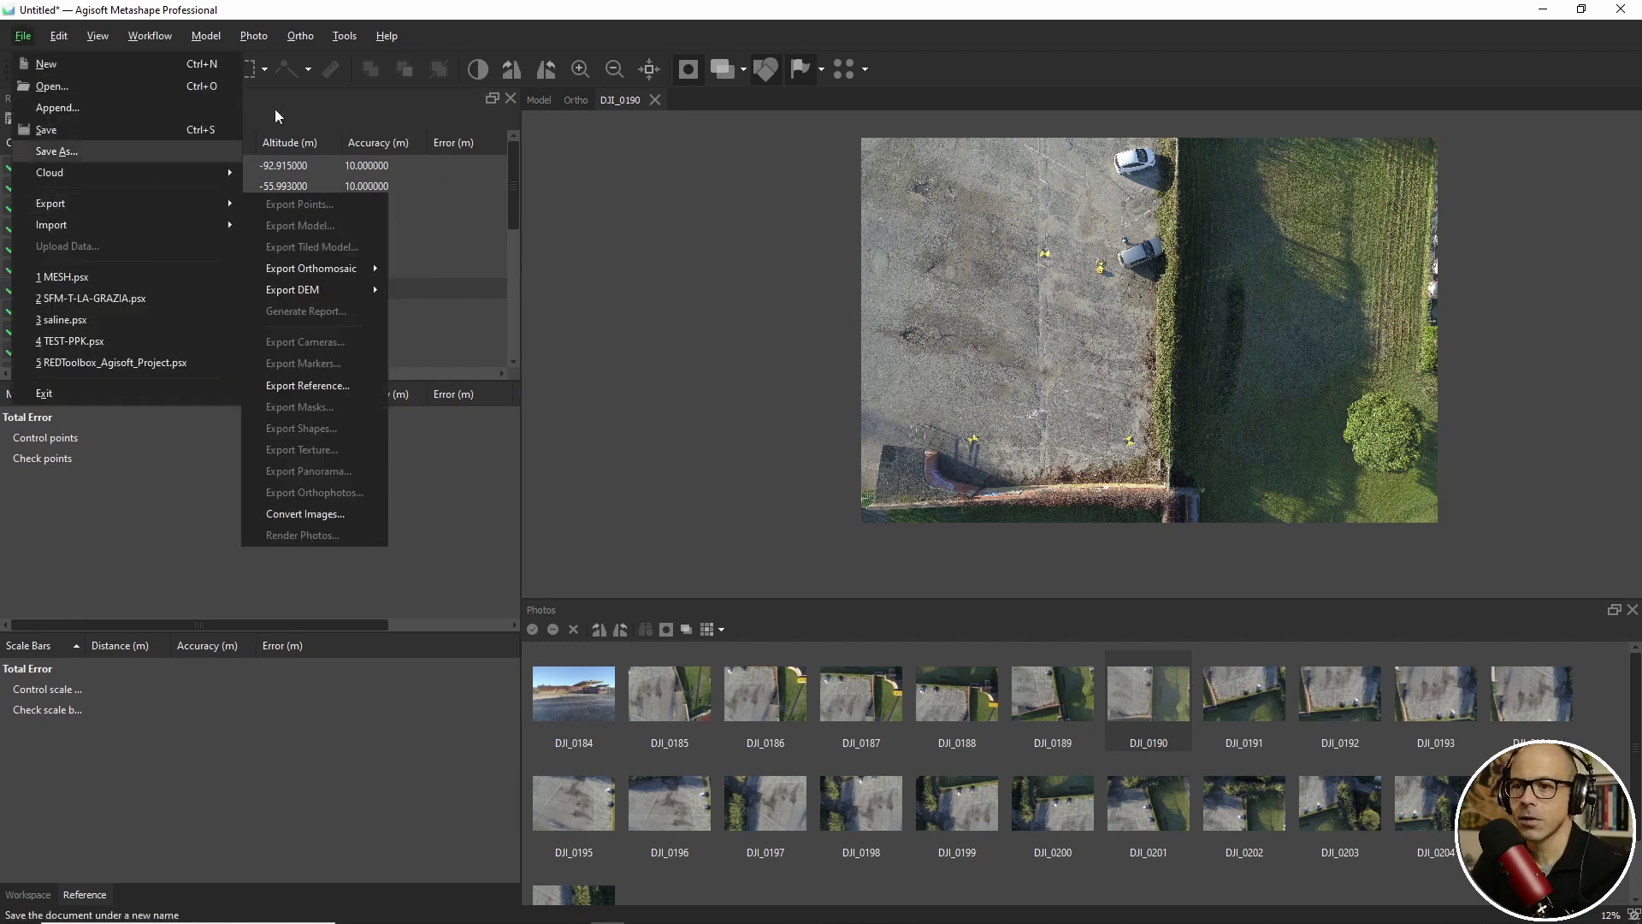
pyautogui.press('Escape')
pyautogui.press('Escape')
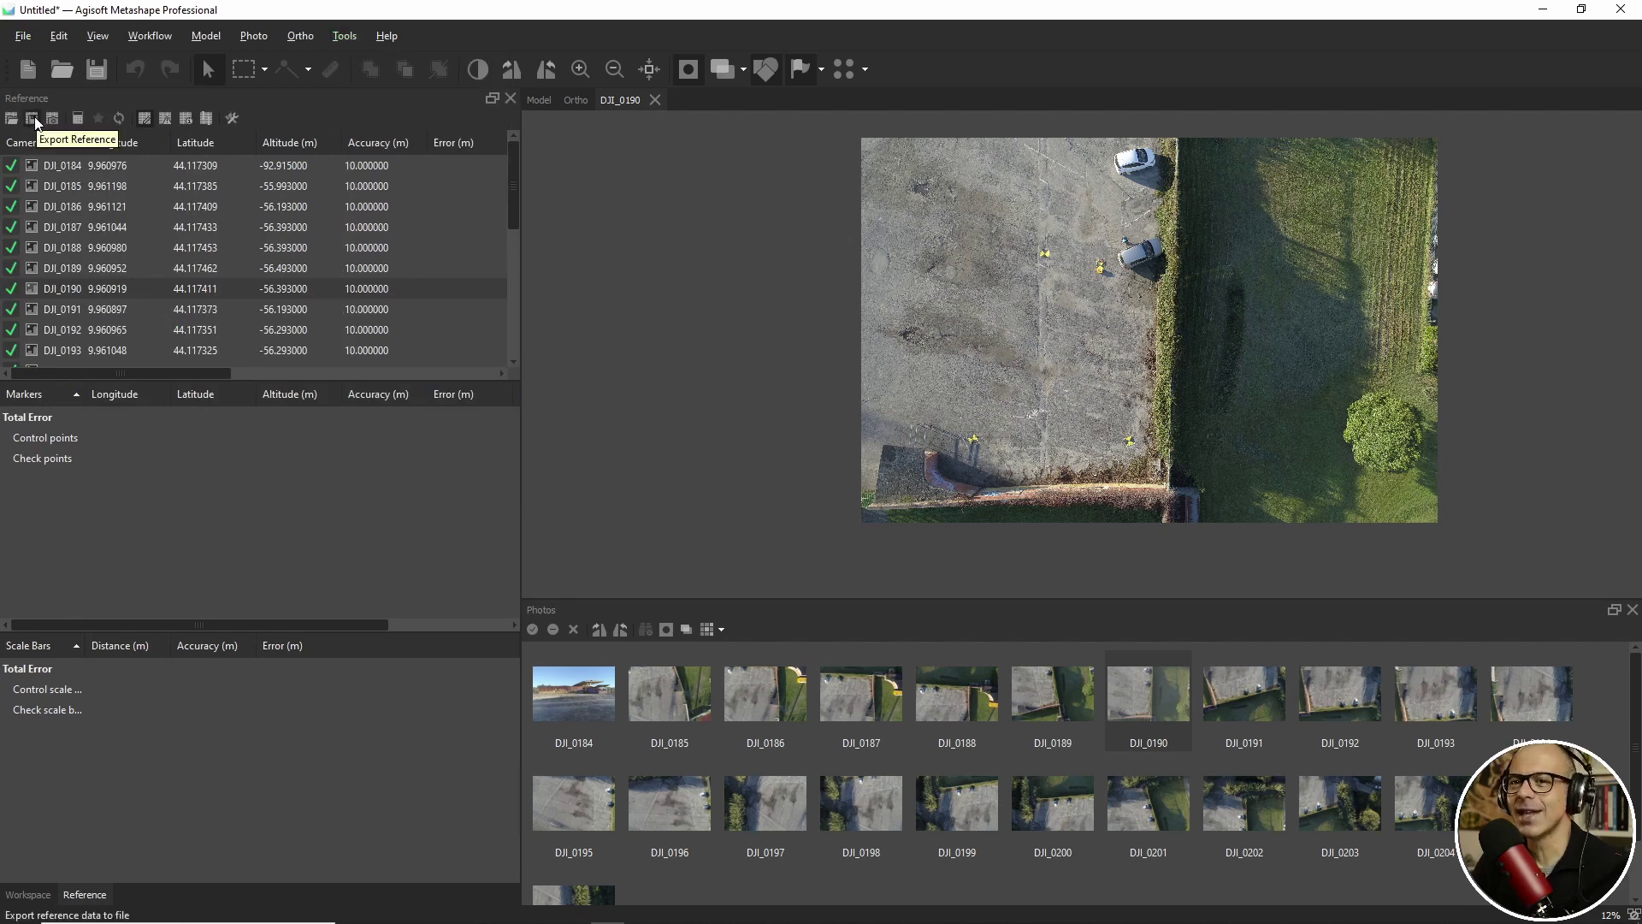
# Step: Start exporting the reference data to a file named export-foto in the Character-separated values (*.txt) format
pyautogui.click(19, 38)
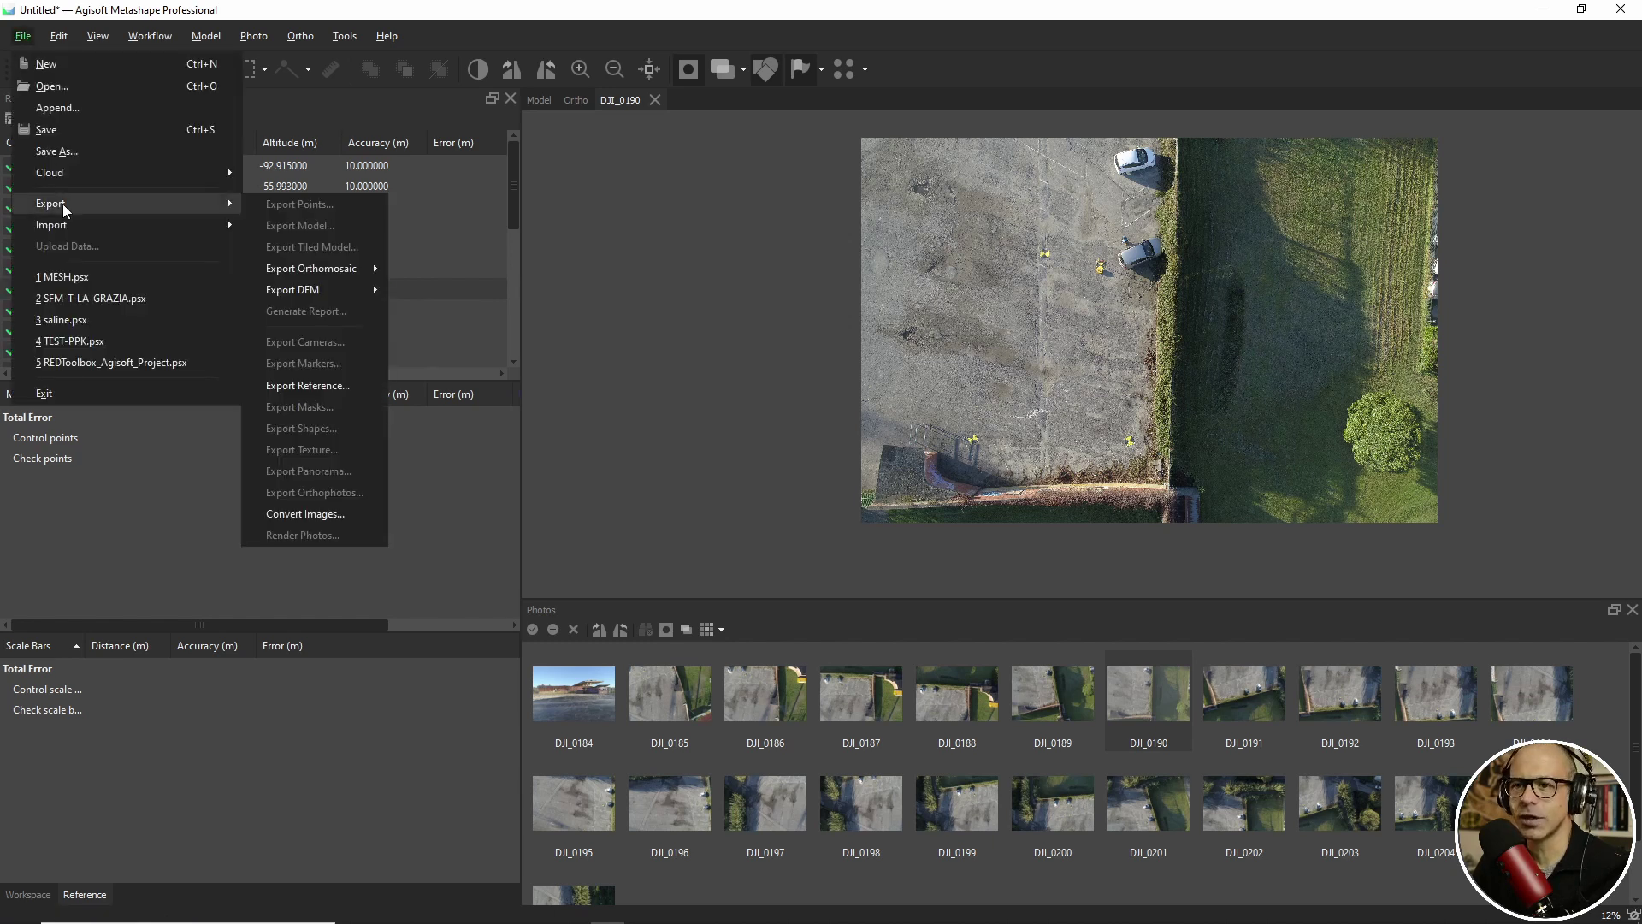
pyautogui.click(317, 385)
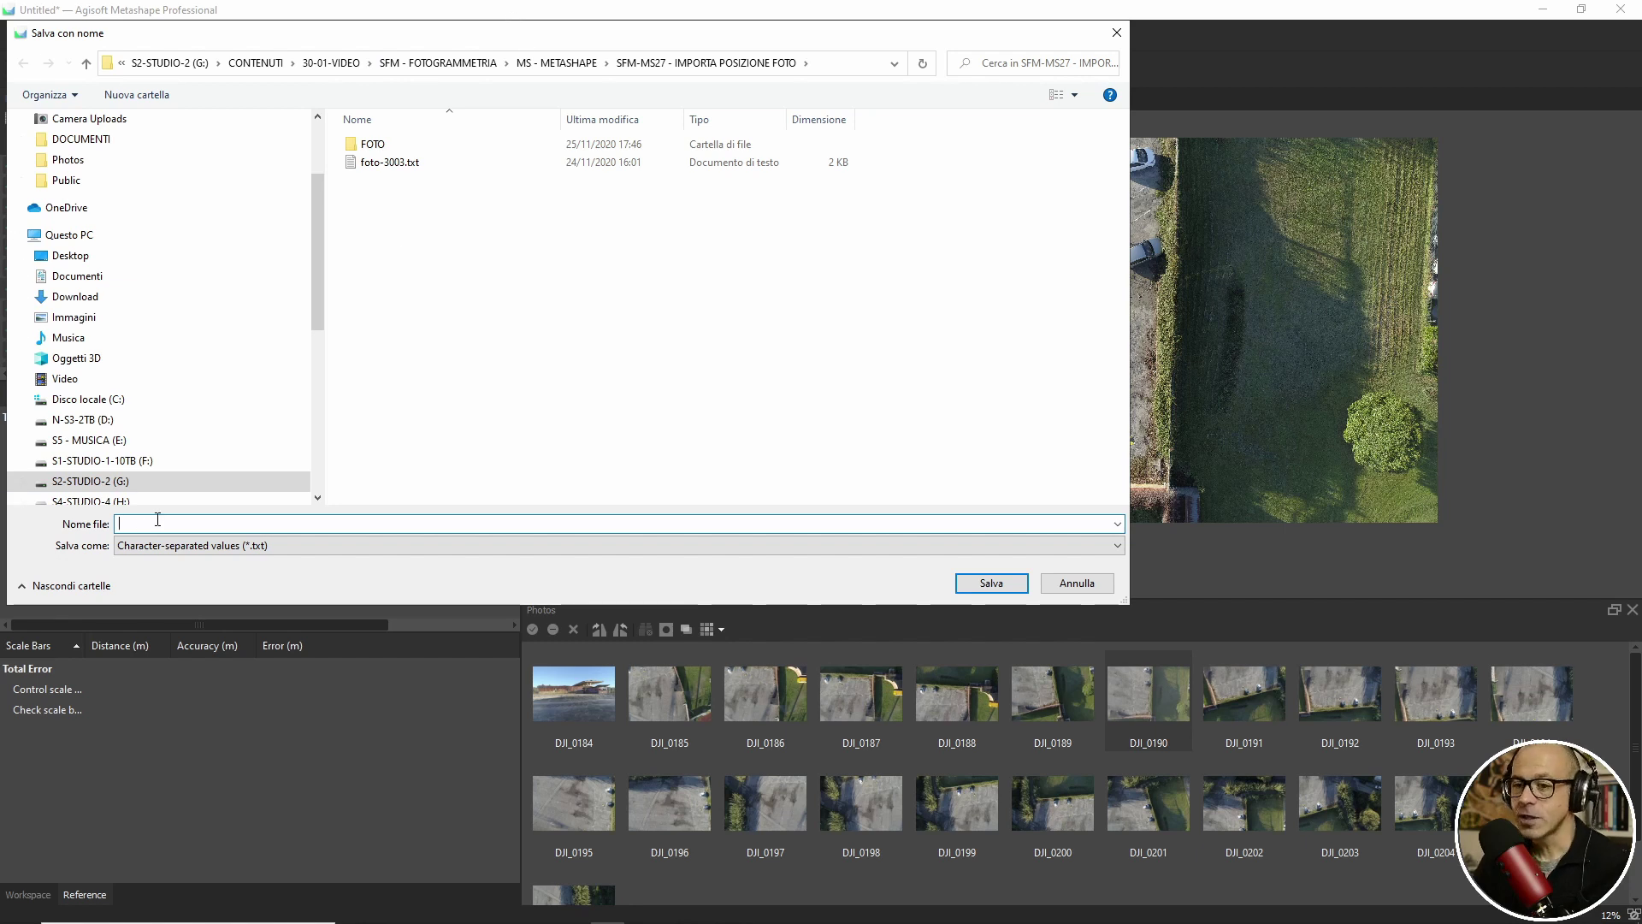
pyautogui.write('expor')
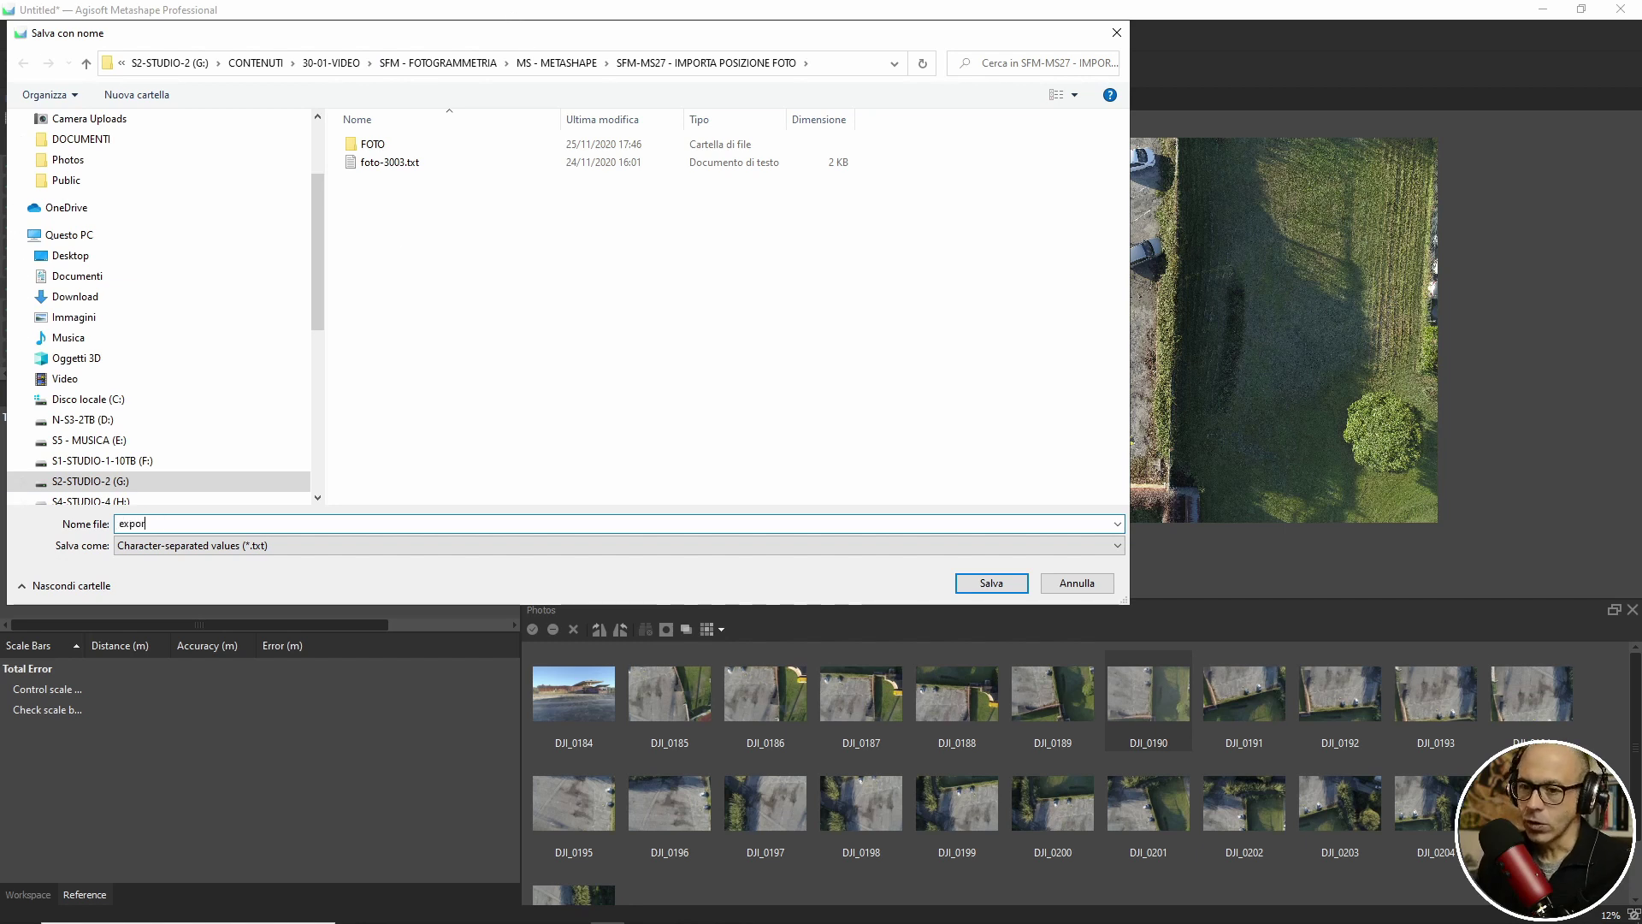
pyautogui.write('t-fp')
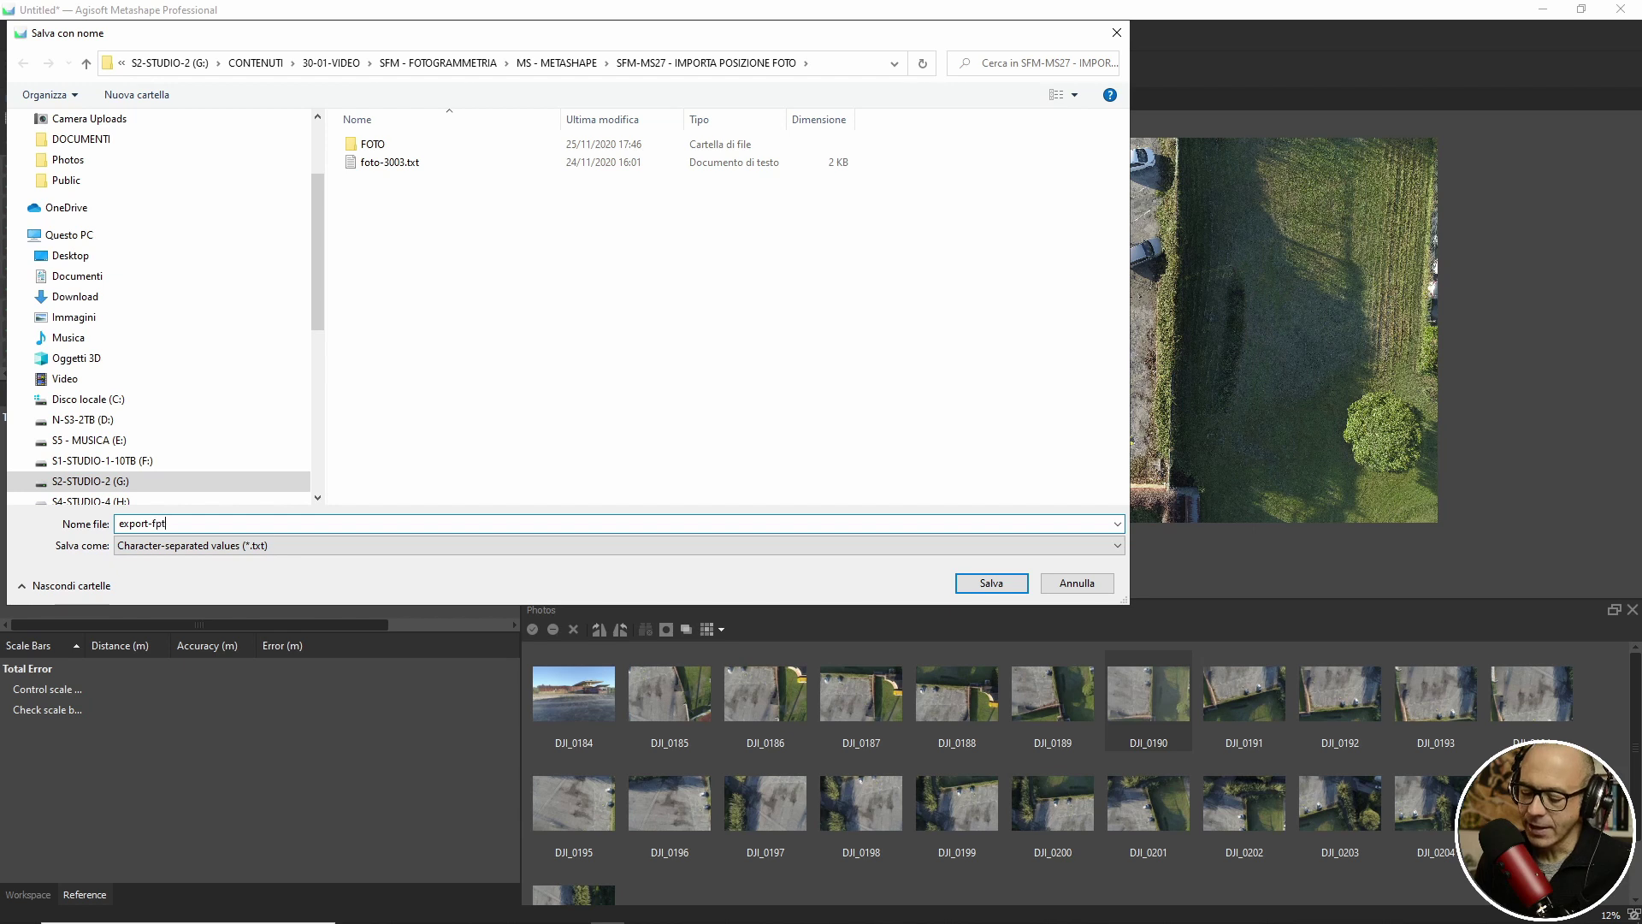
pyautogui.press('BackSpace')
pyautogui.write('oto')
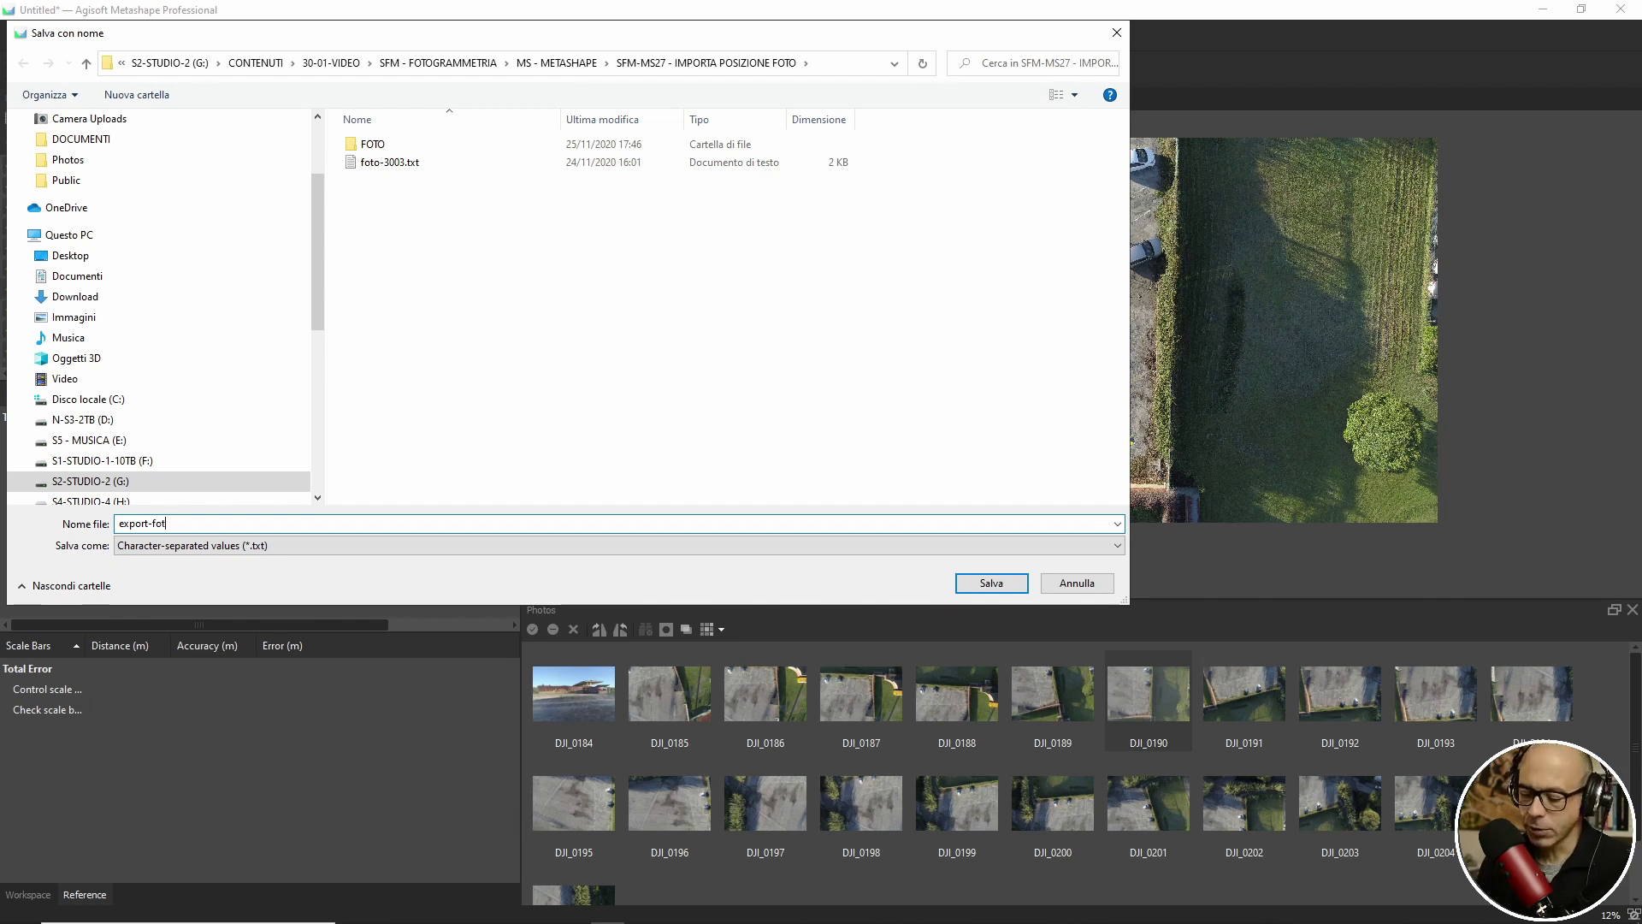
pyautogui.click(286, 546)
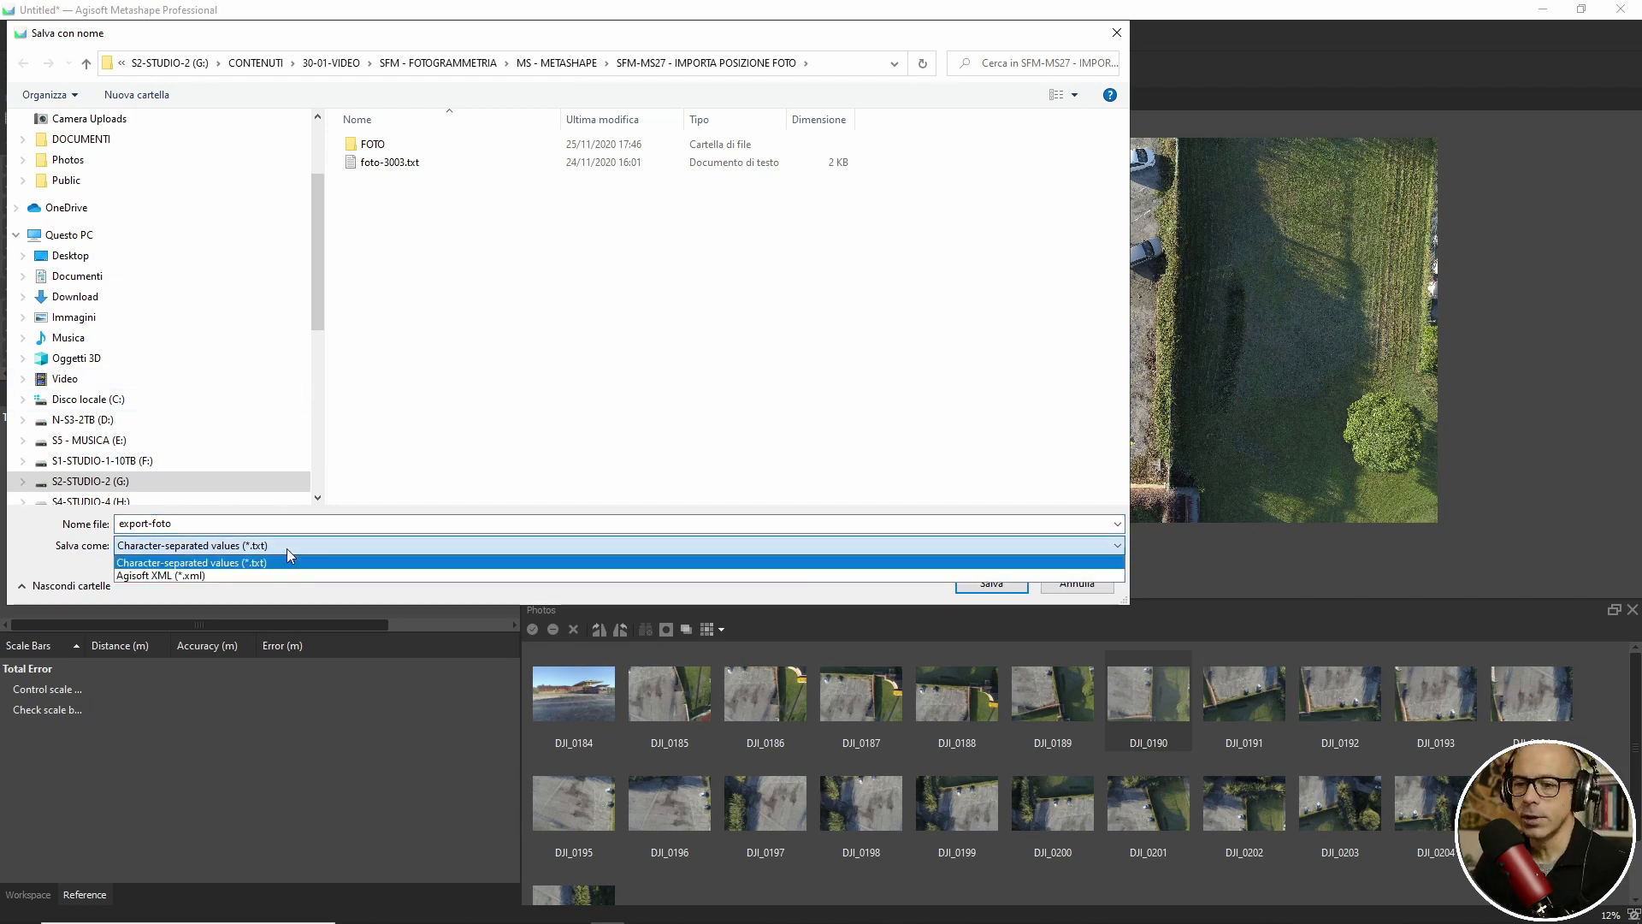
pyautogui.click(214, 563)
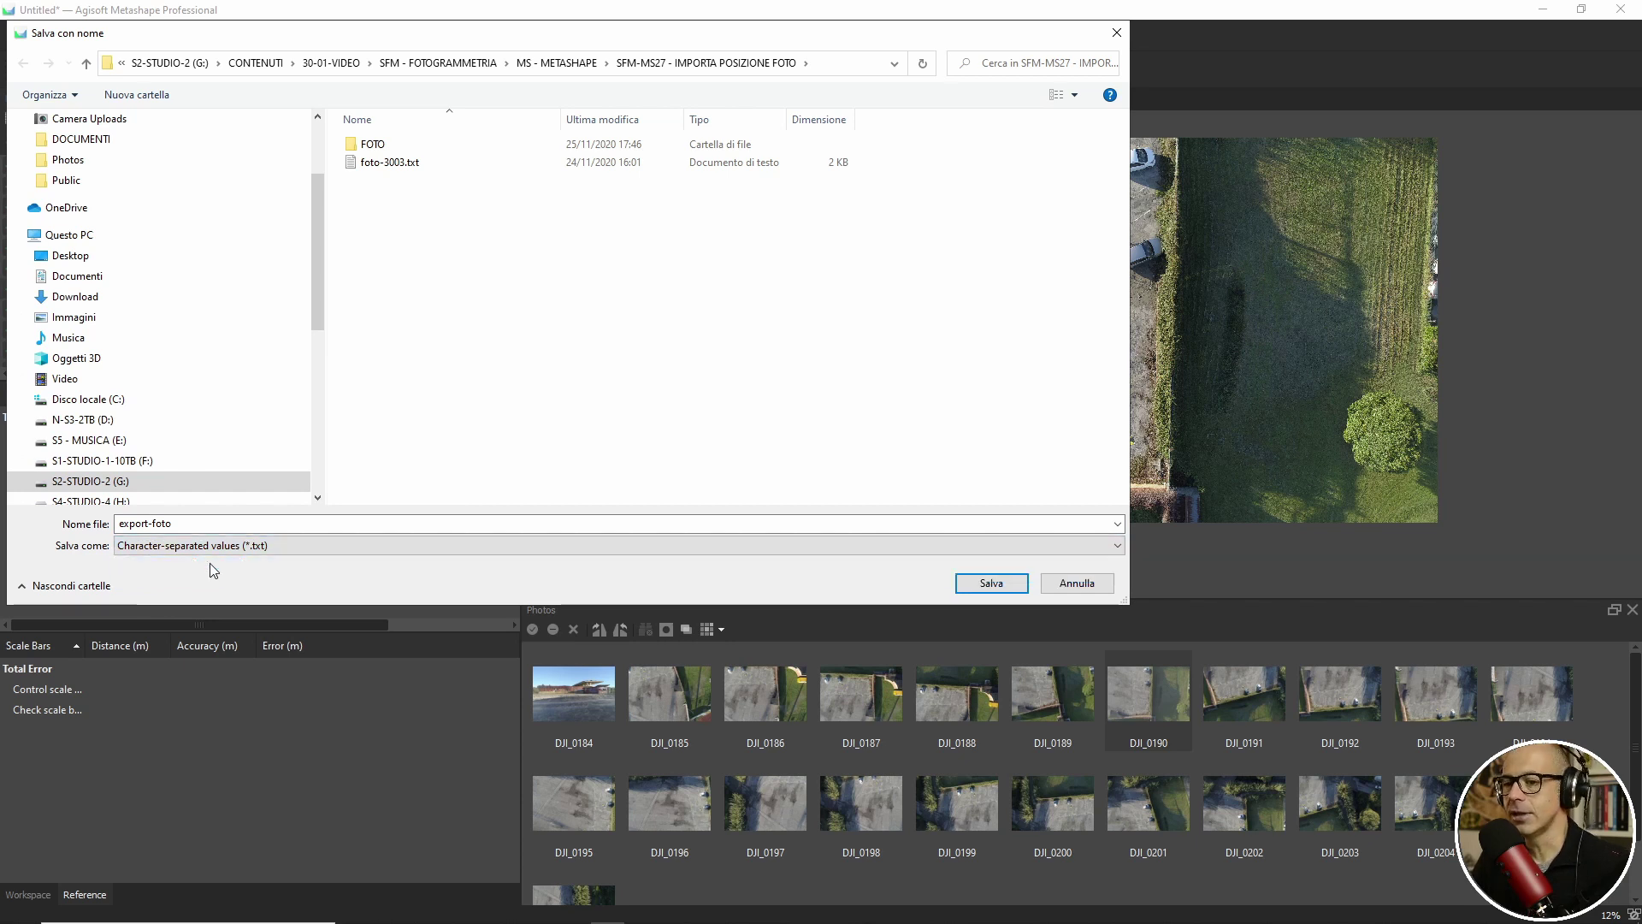
pyautogui.click(991, 582)
# Step: Add the rotation values to the exported camera columns and run the CSV export
pyautogui.moveTo(822, 360); pyautogui.dragTo(764, 232)
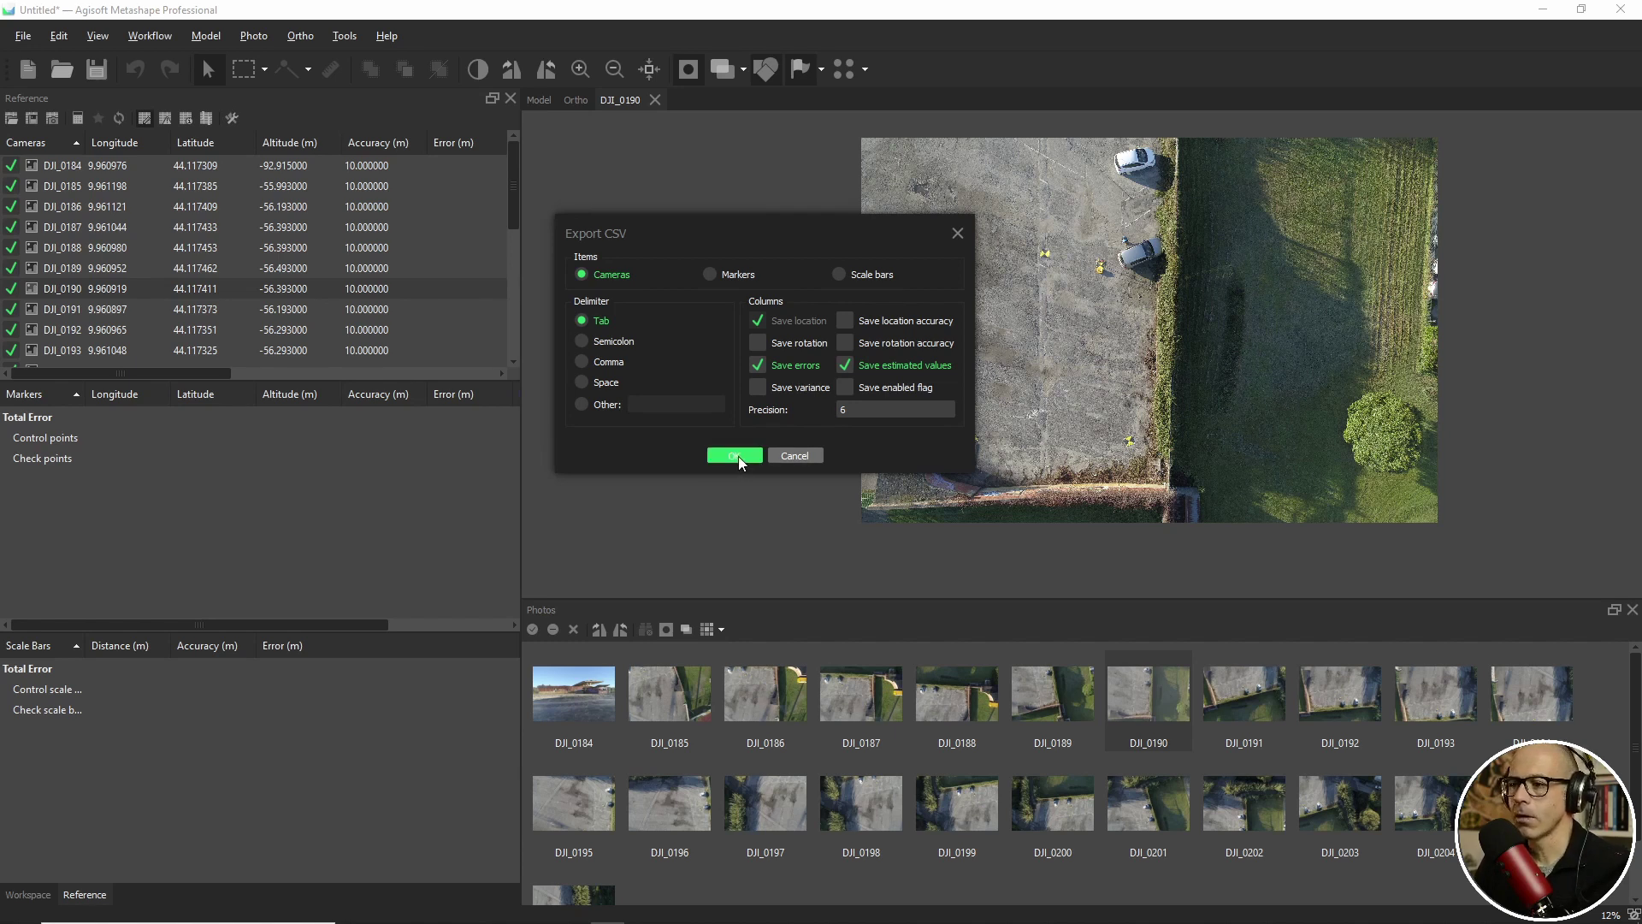
pyautogui.click(759, 343)
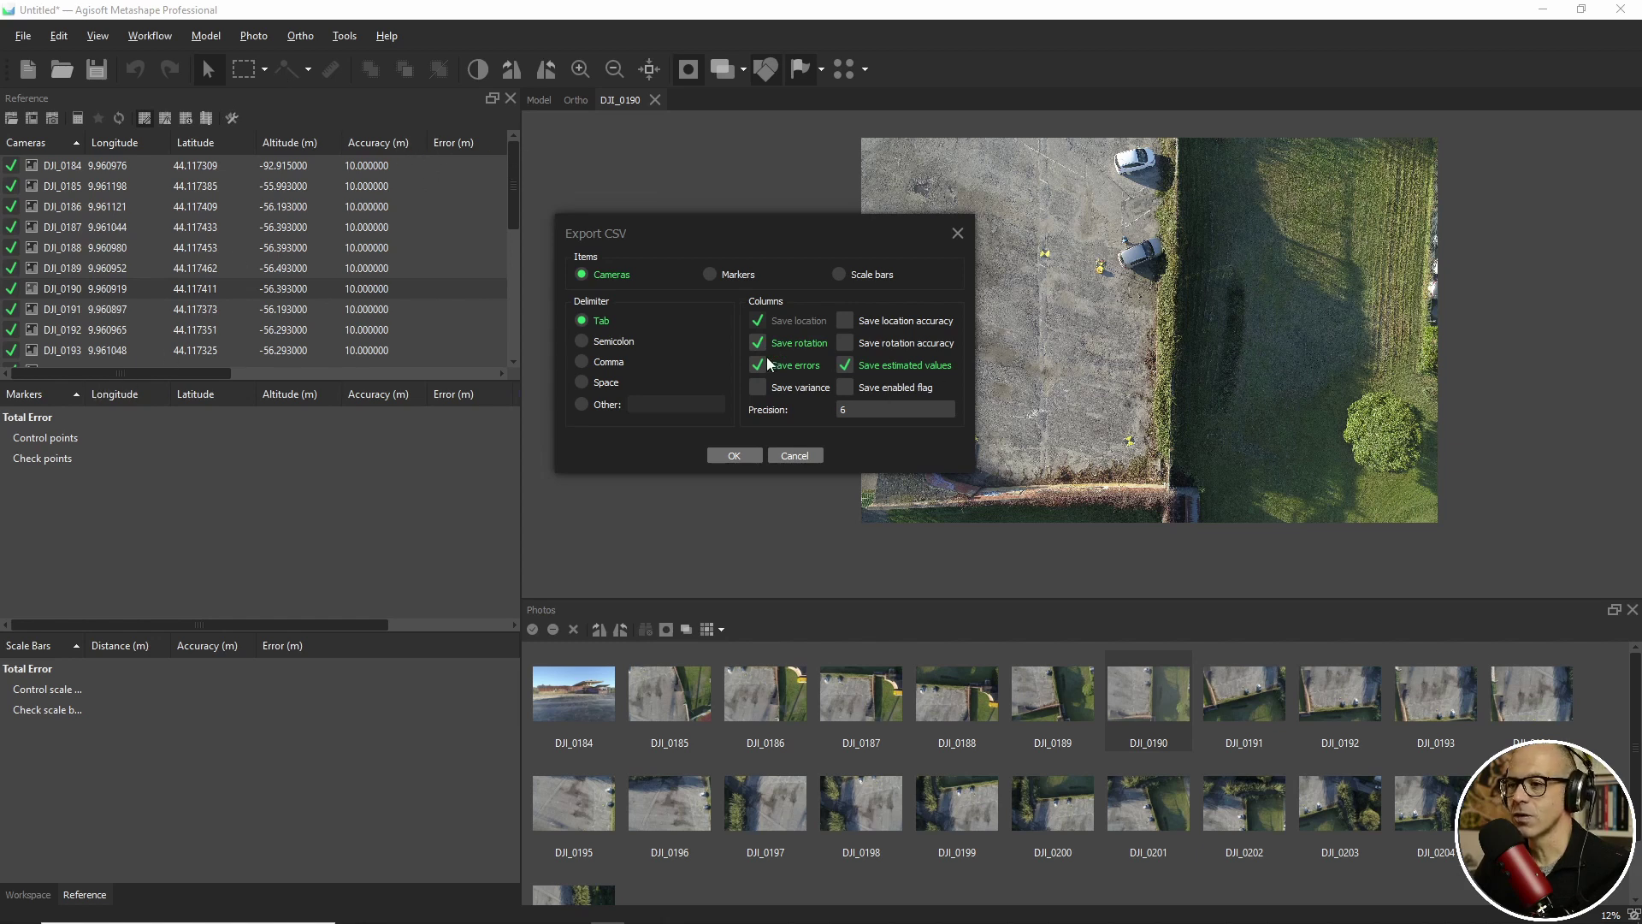
pyautogui.click(734, 455)
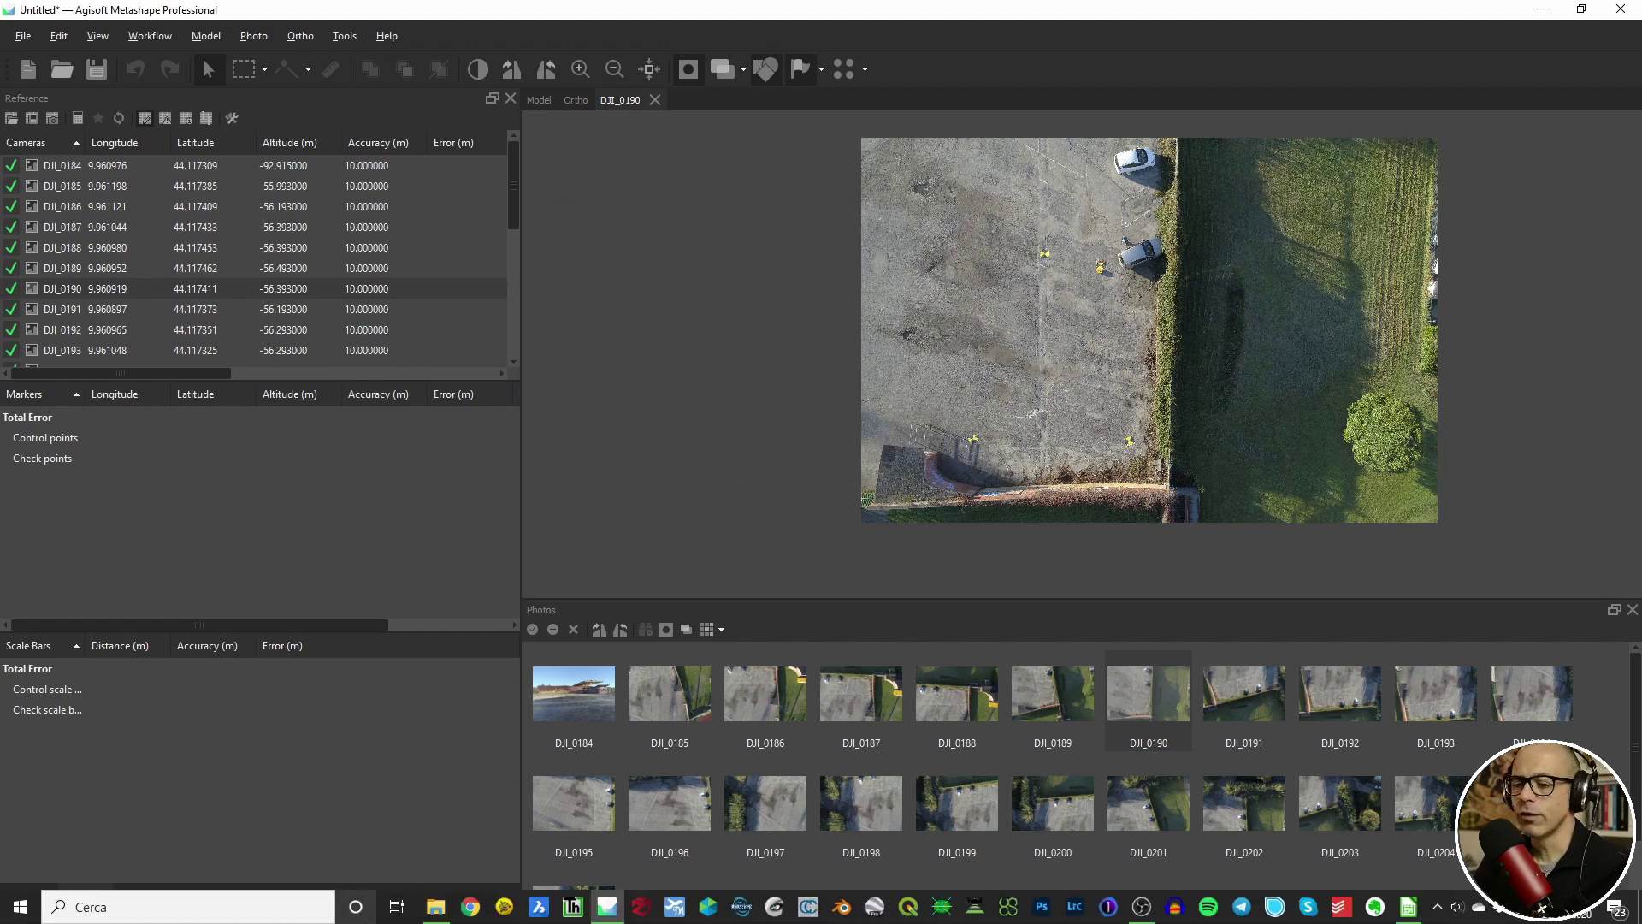
# Step: Open the exported export-foto.txt from the SFM-MS27 - IMPORTA POSIZIONE FOTO folder in Notepad++ and delete its two header lines
pyautogui.moveTo(108, 373); pyautogui.dragTo(283, 373)
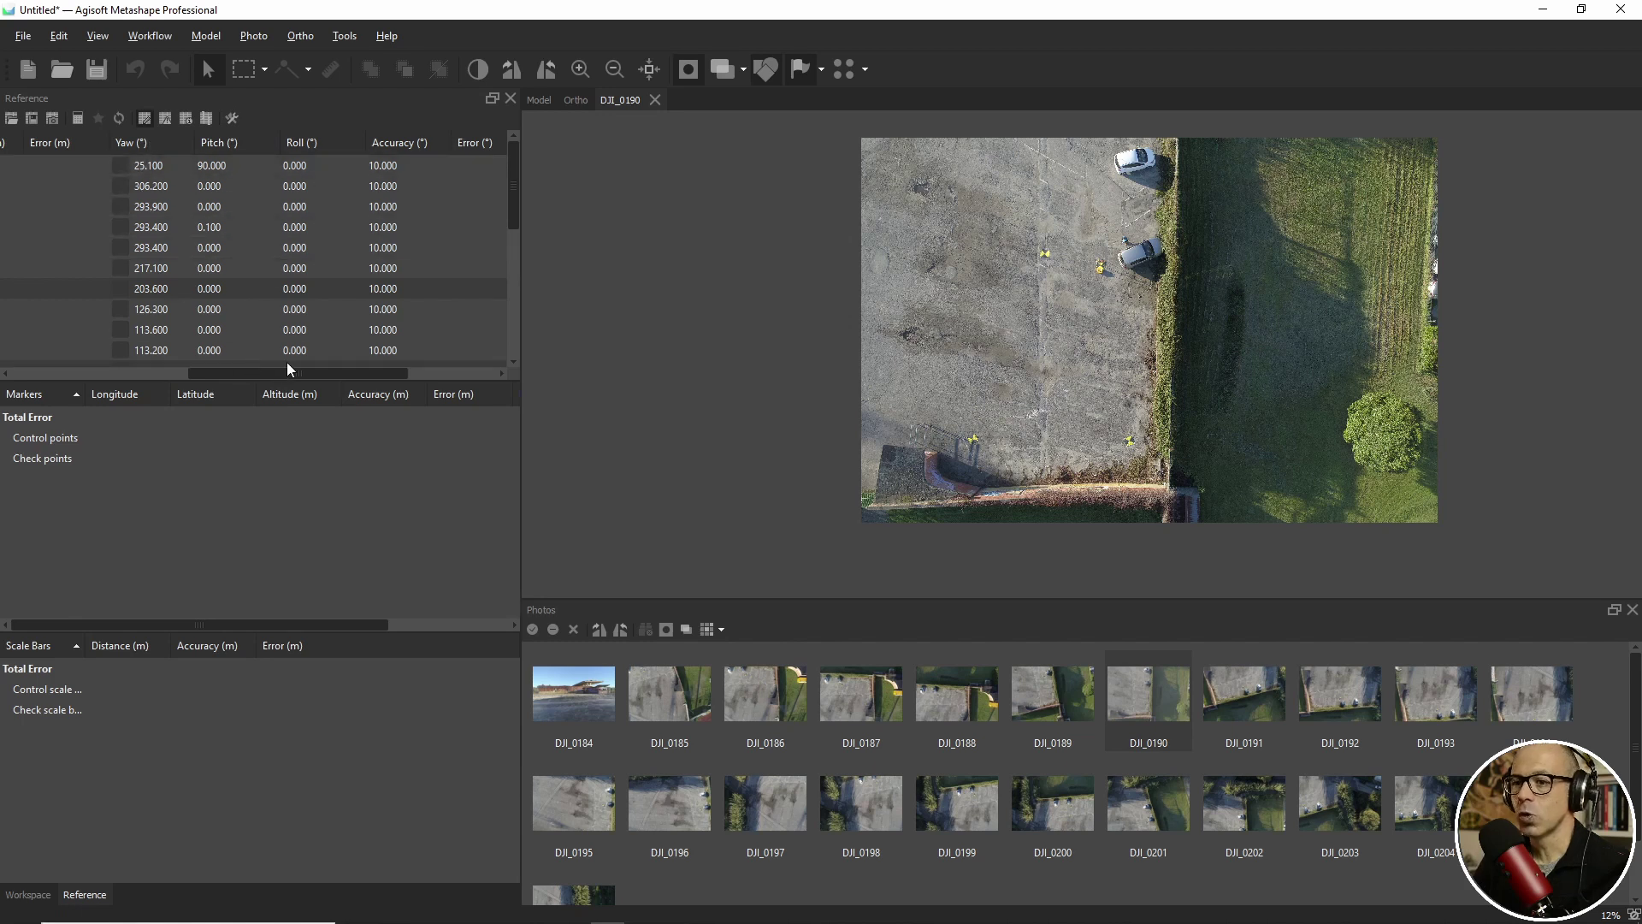
pyautogui.moveTo(288, 373); pyautogui.dragTo(227, 369)
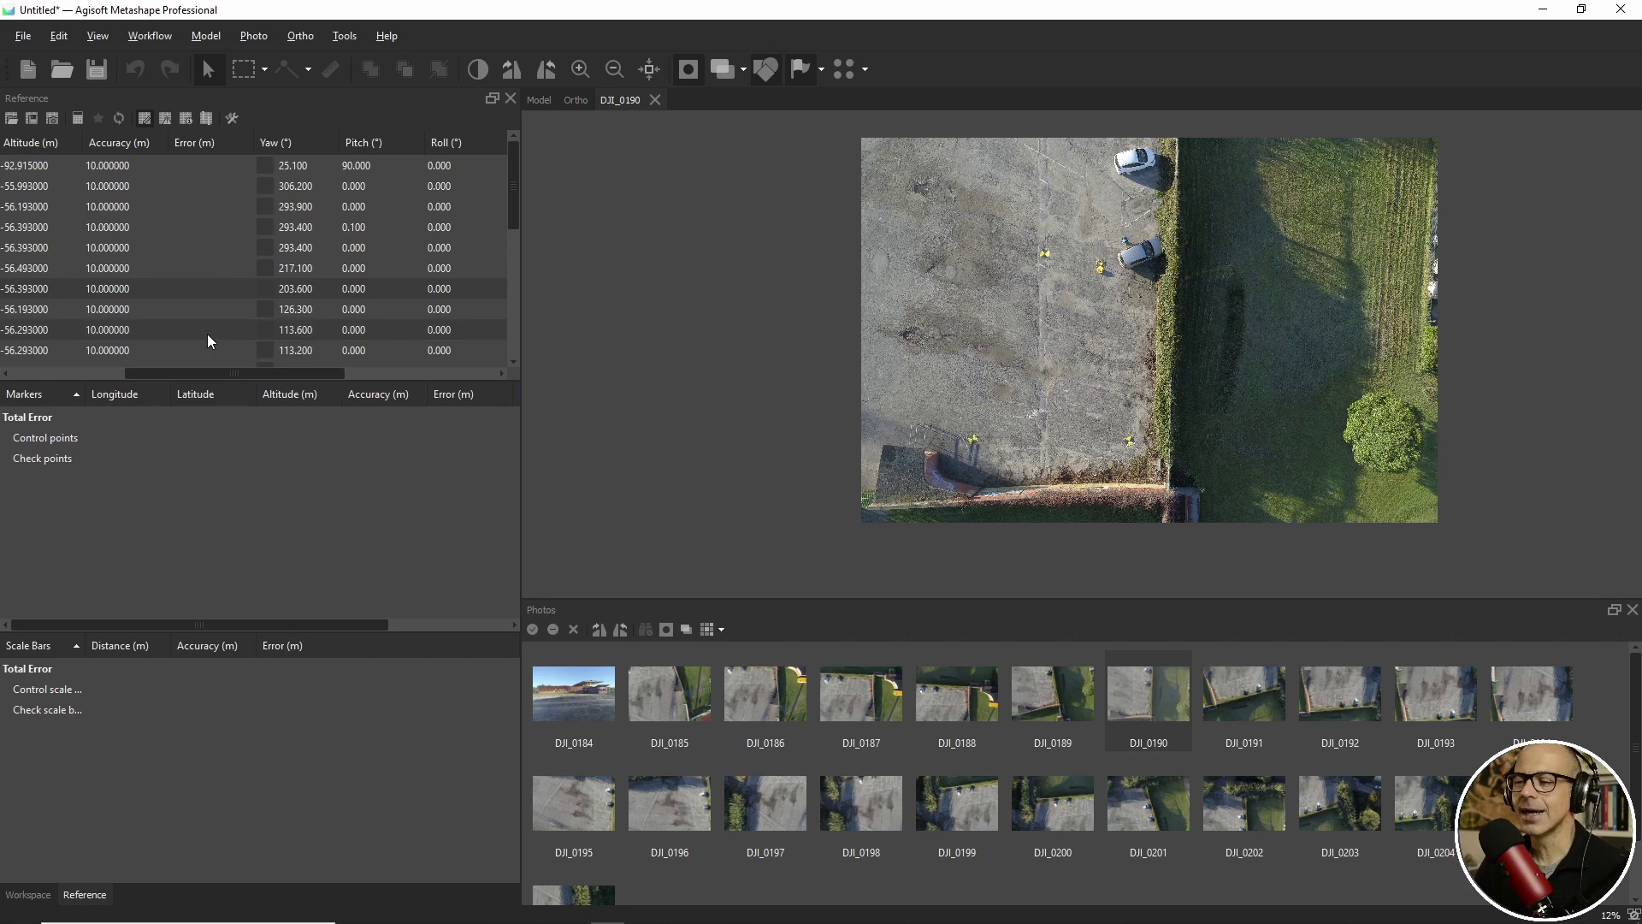
pyautogui.moveTo(441, 907)
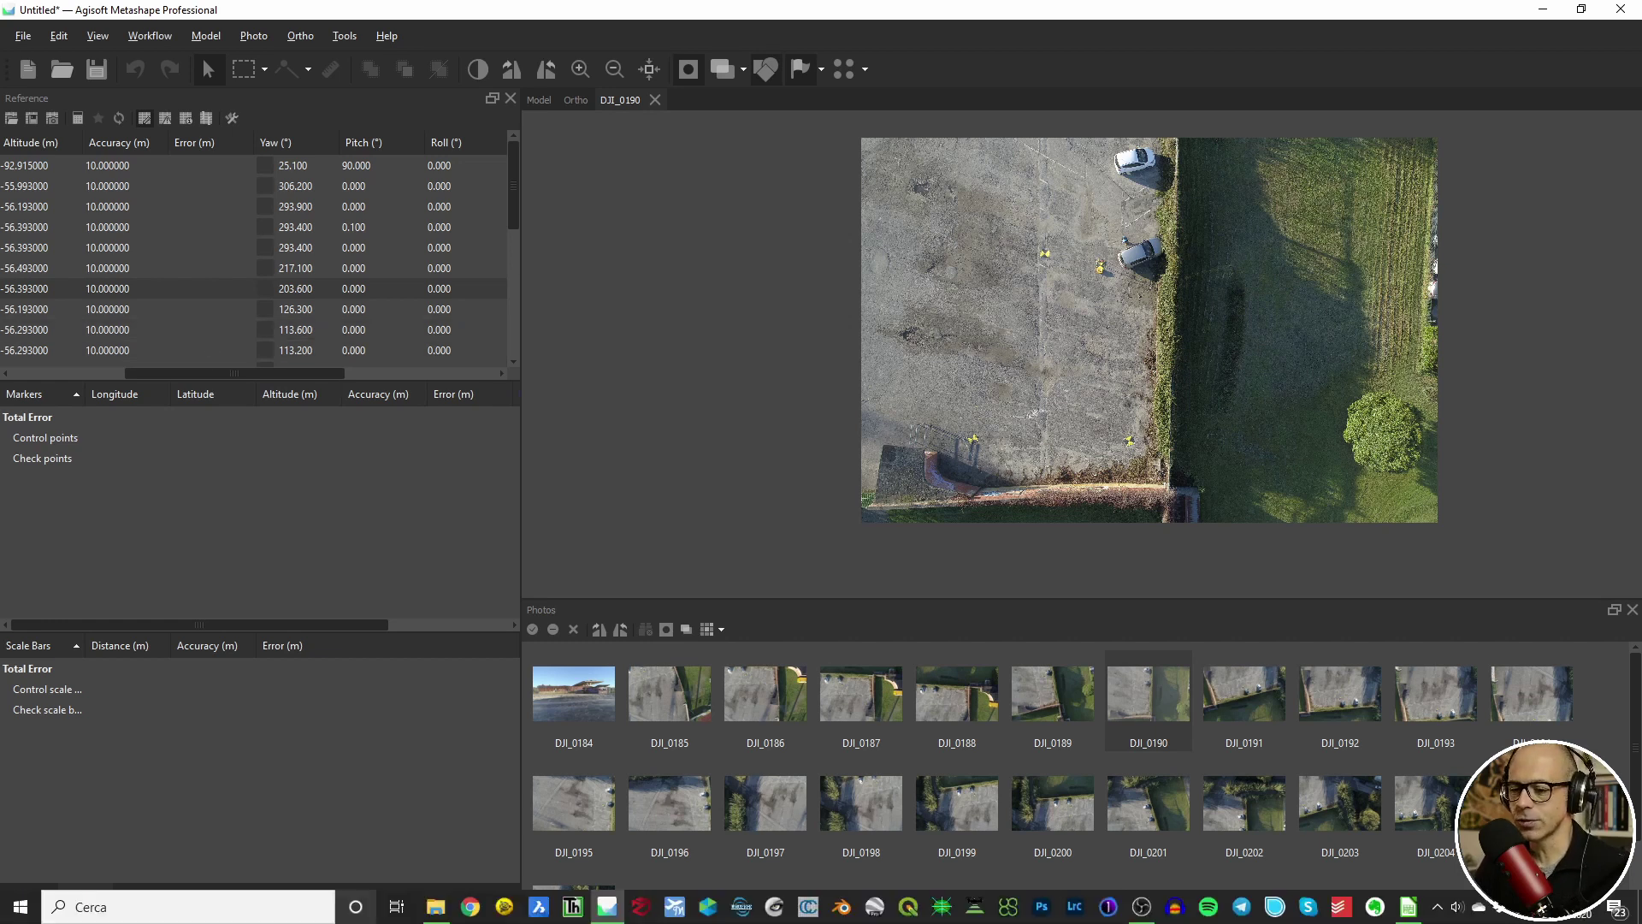
pyautogui.click(435, 906)
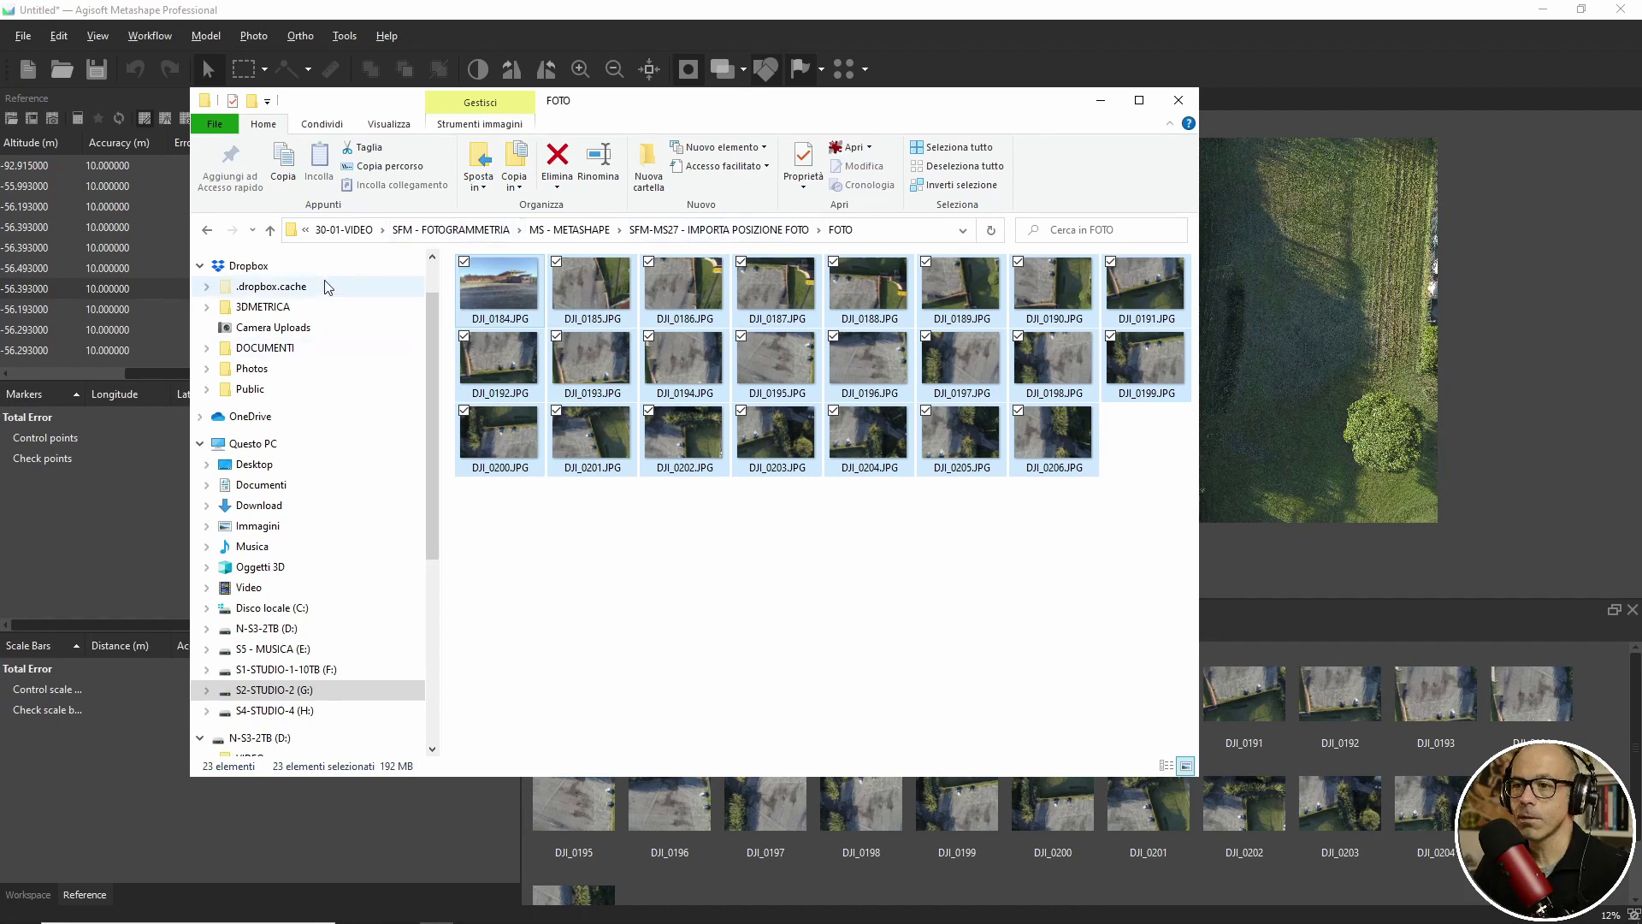
pyautogui.click(655, 230)
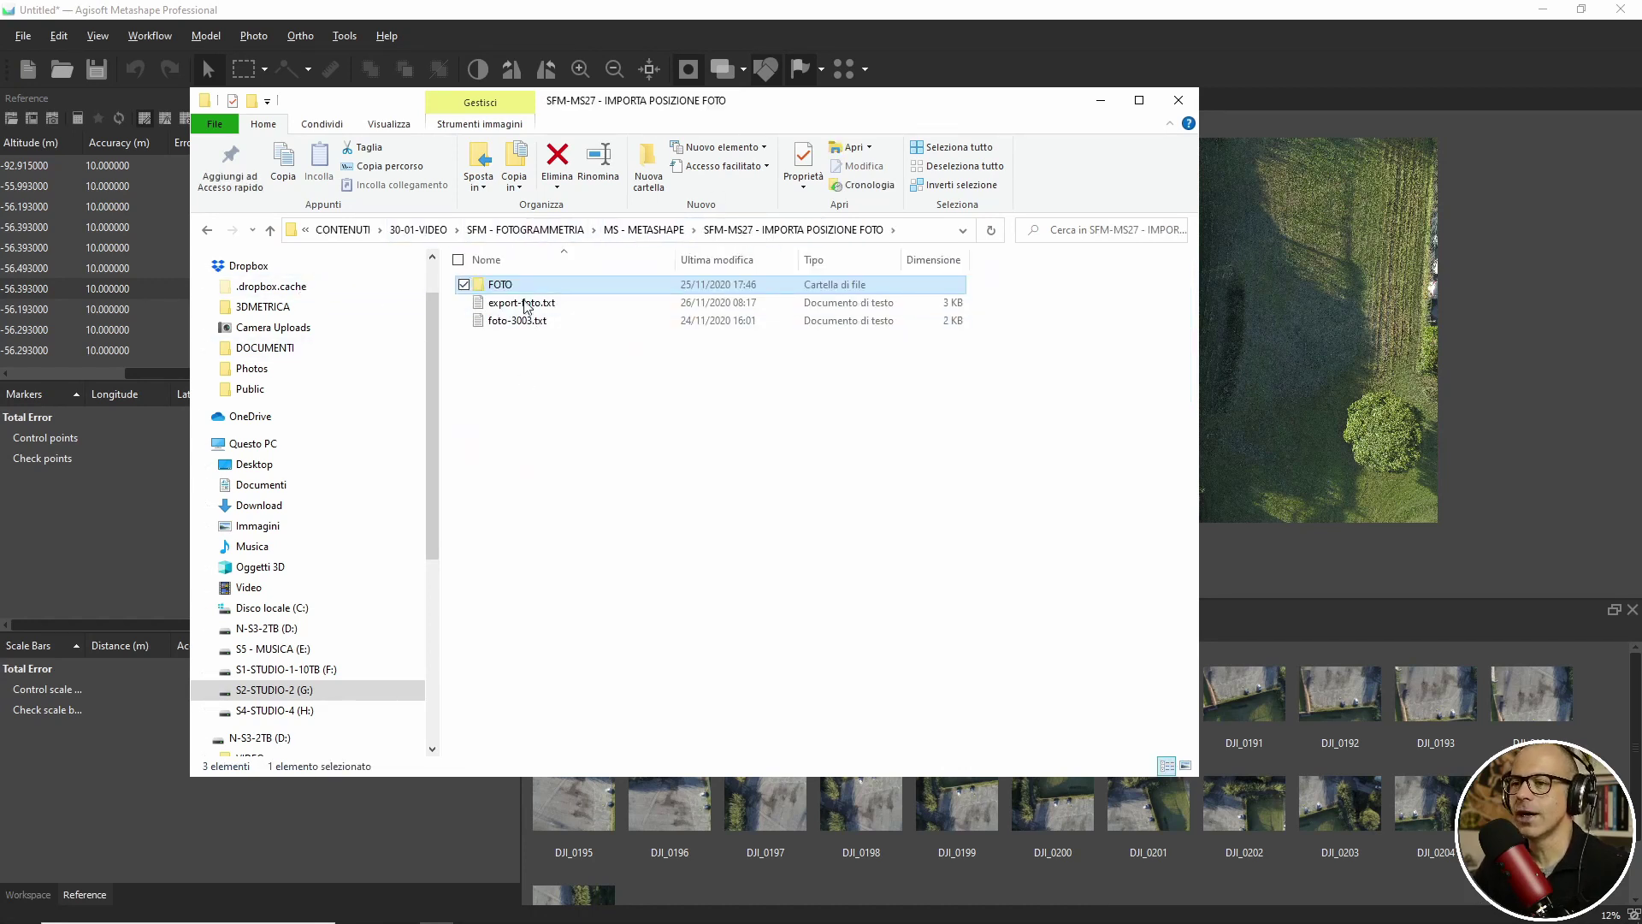
pyautogui.rightClick(520, 305)
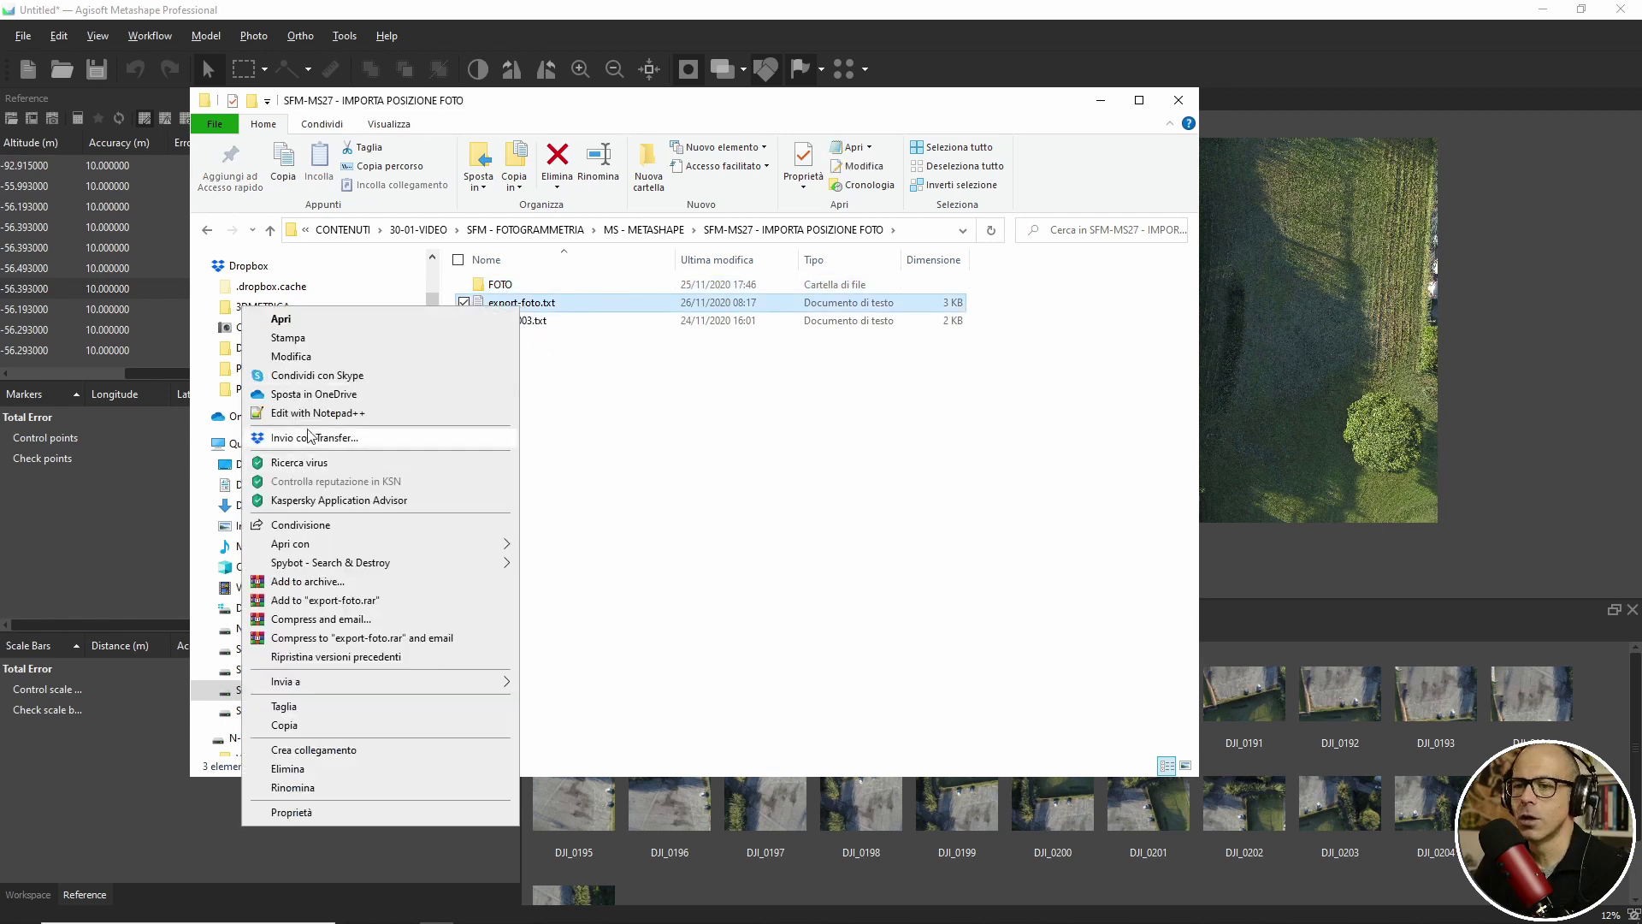
pyautogui.click(330, 416)
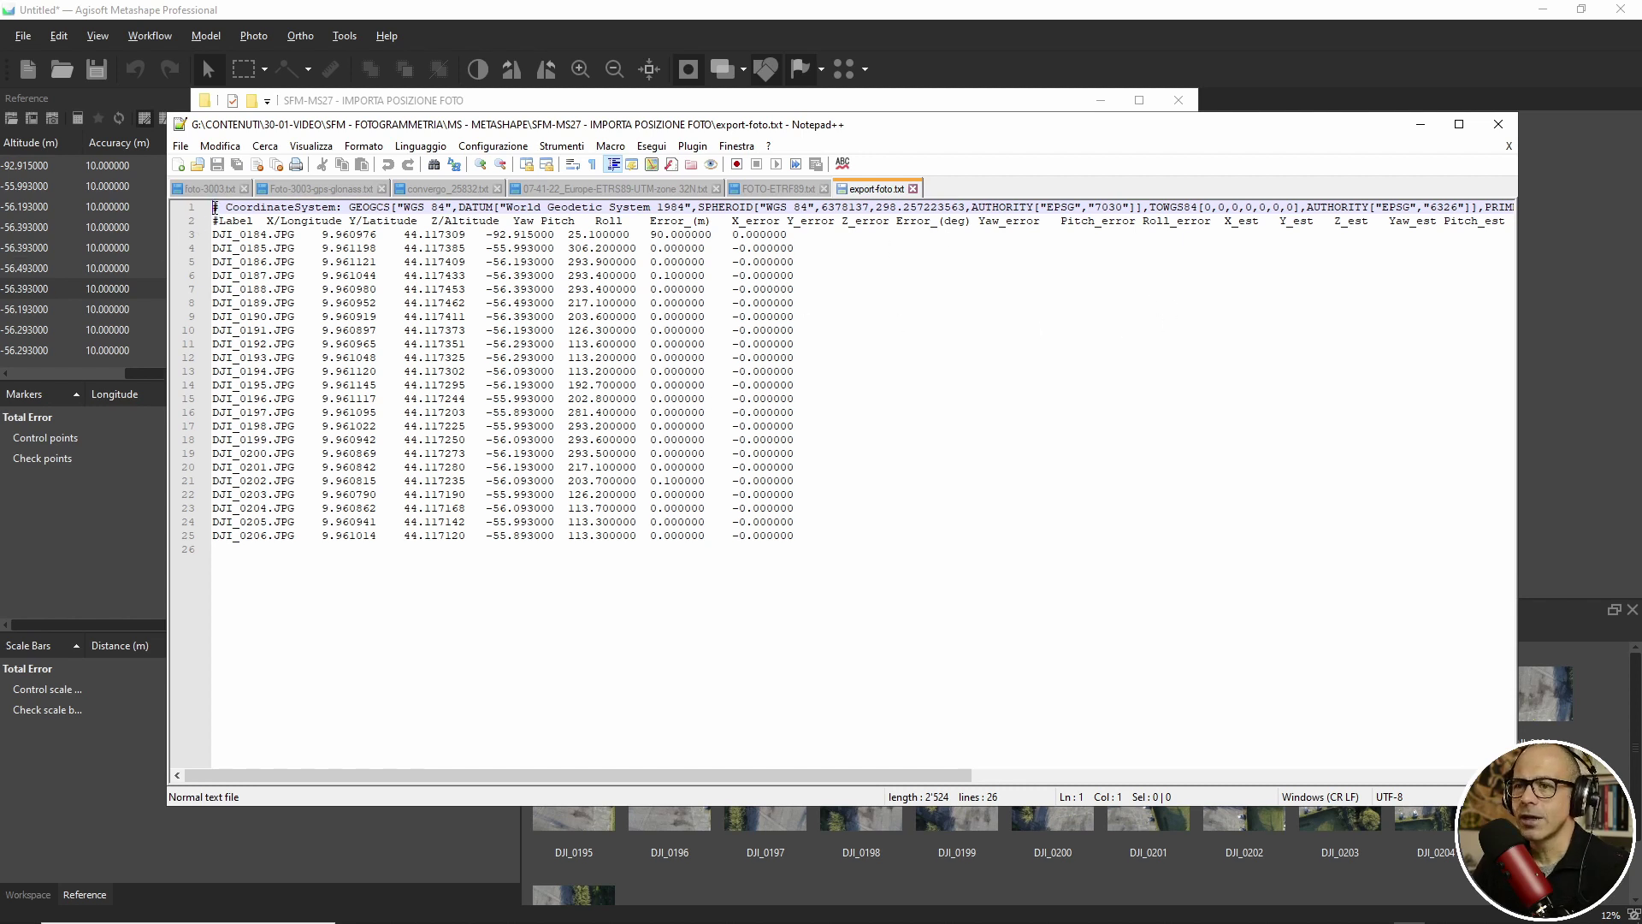
pyautogui.moveTo(214, 207); pyautogui.dragTo(1539, 222)
pyautogui.press('Delete')
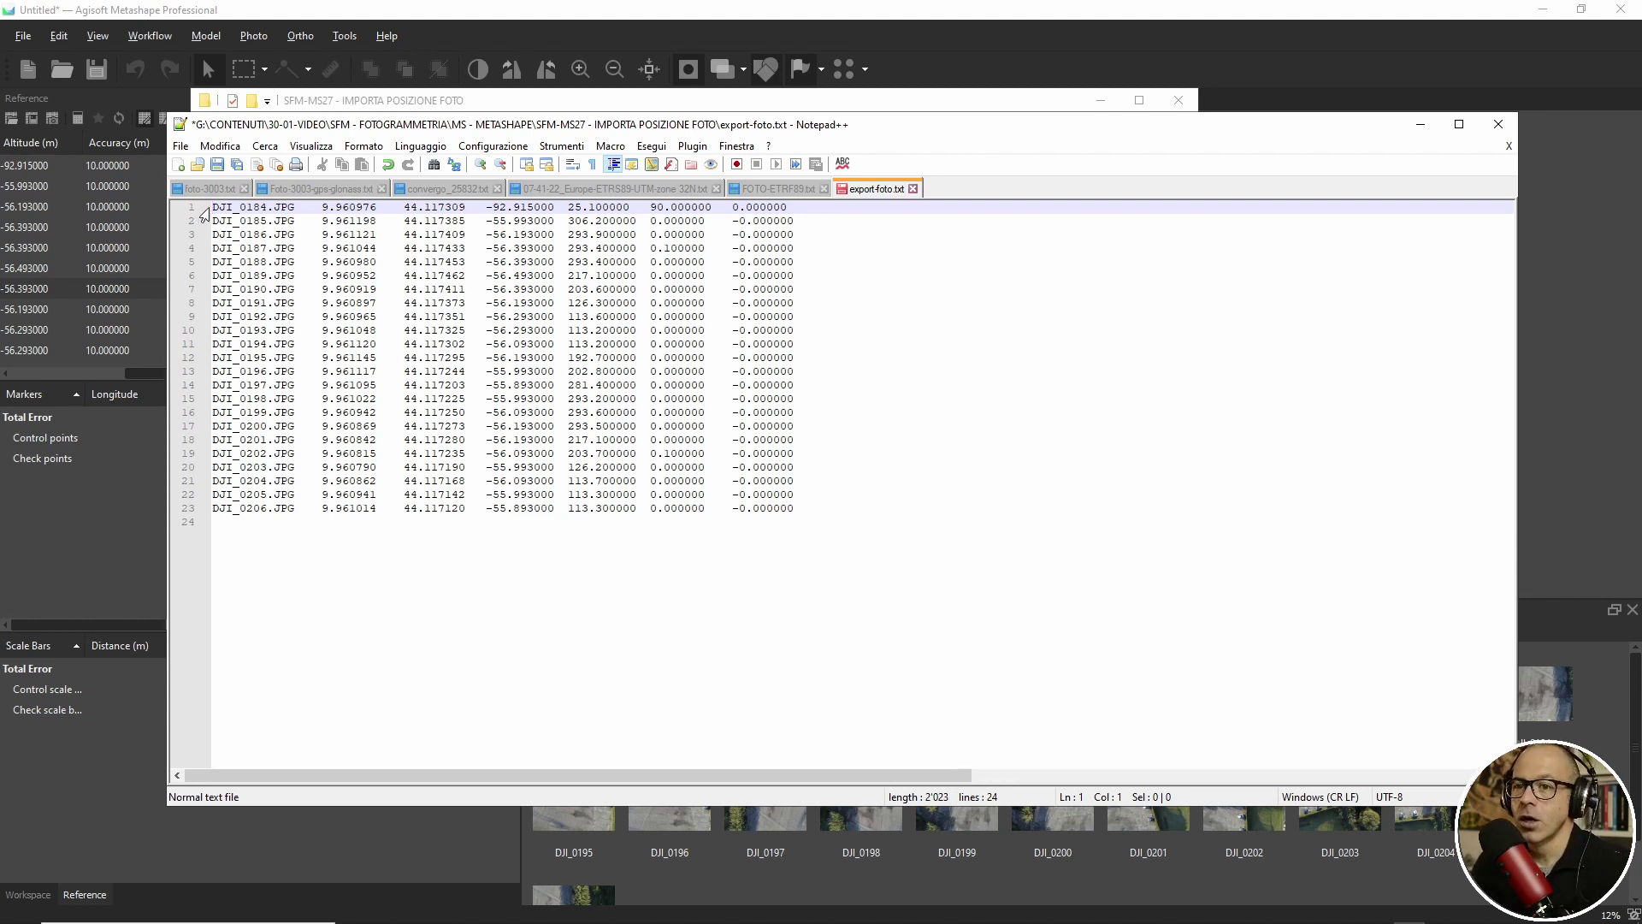
# Step: Copy all the photo rows from export-foto.txt into a blank LibreOffice Calc sheet starting at A1, separated by tabs
pyautogui.moveTo(213, 207); pyautogui.dragTo(752, 466)
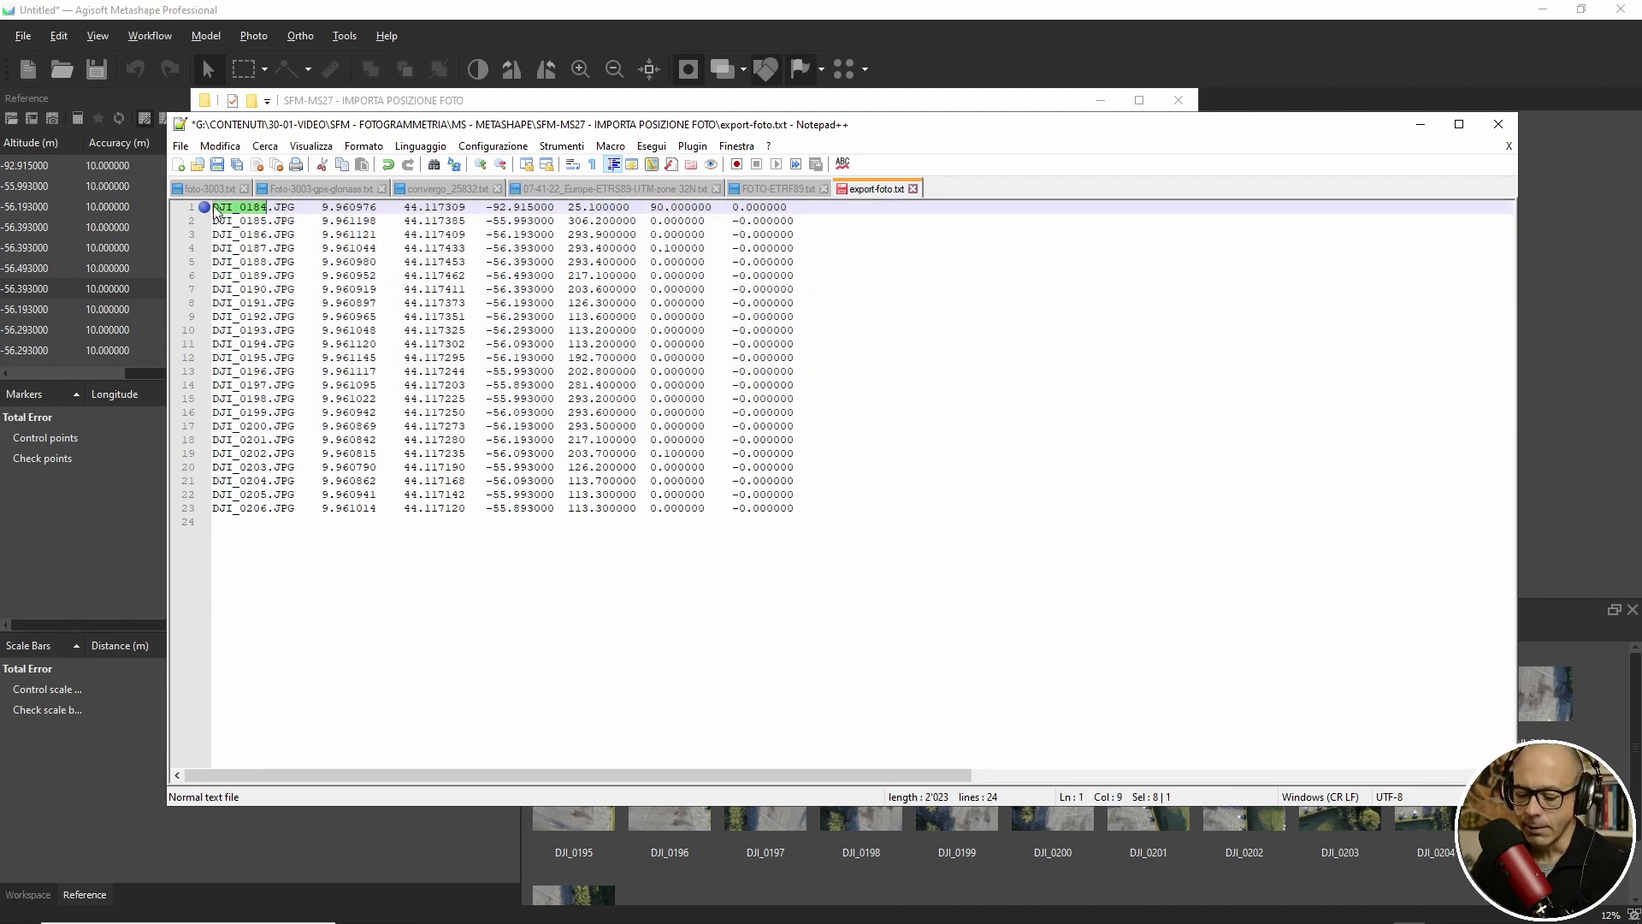
pyautogui.keyDown('alt'); pyautogui.moveTo(213, 207); pyautogui.dragTo(794, 522); pyautogui.keyUp('alt')
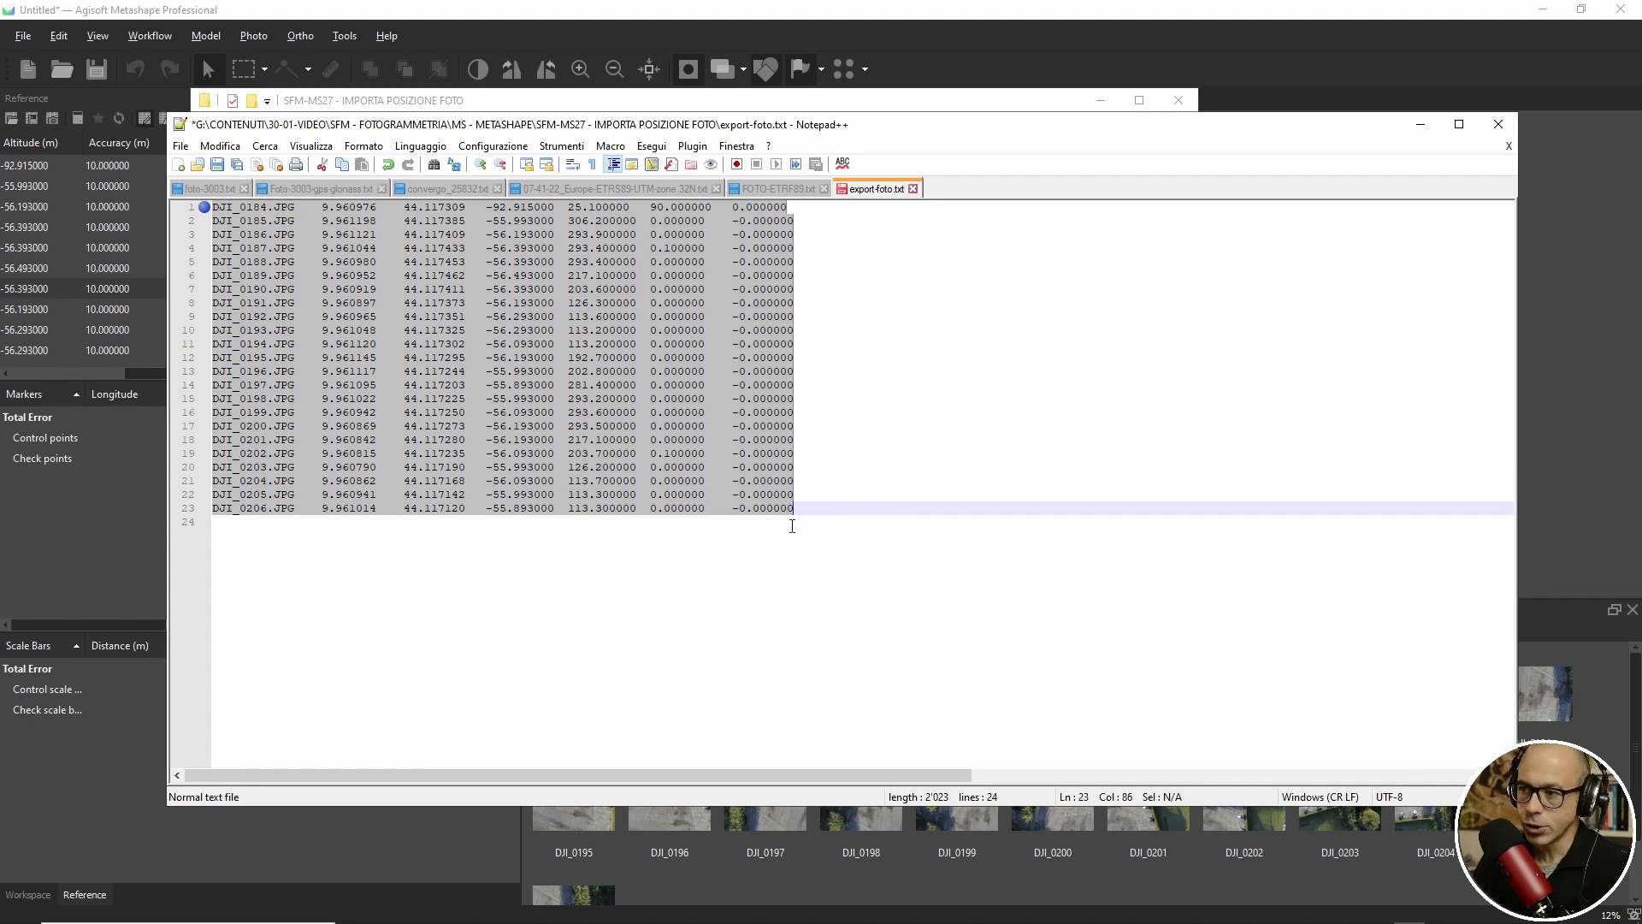
pyautogui.moveTo(633, 917)
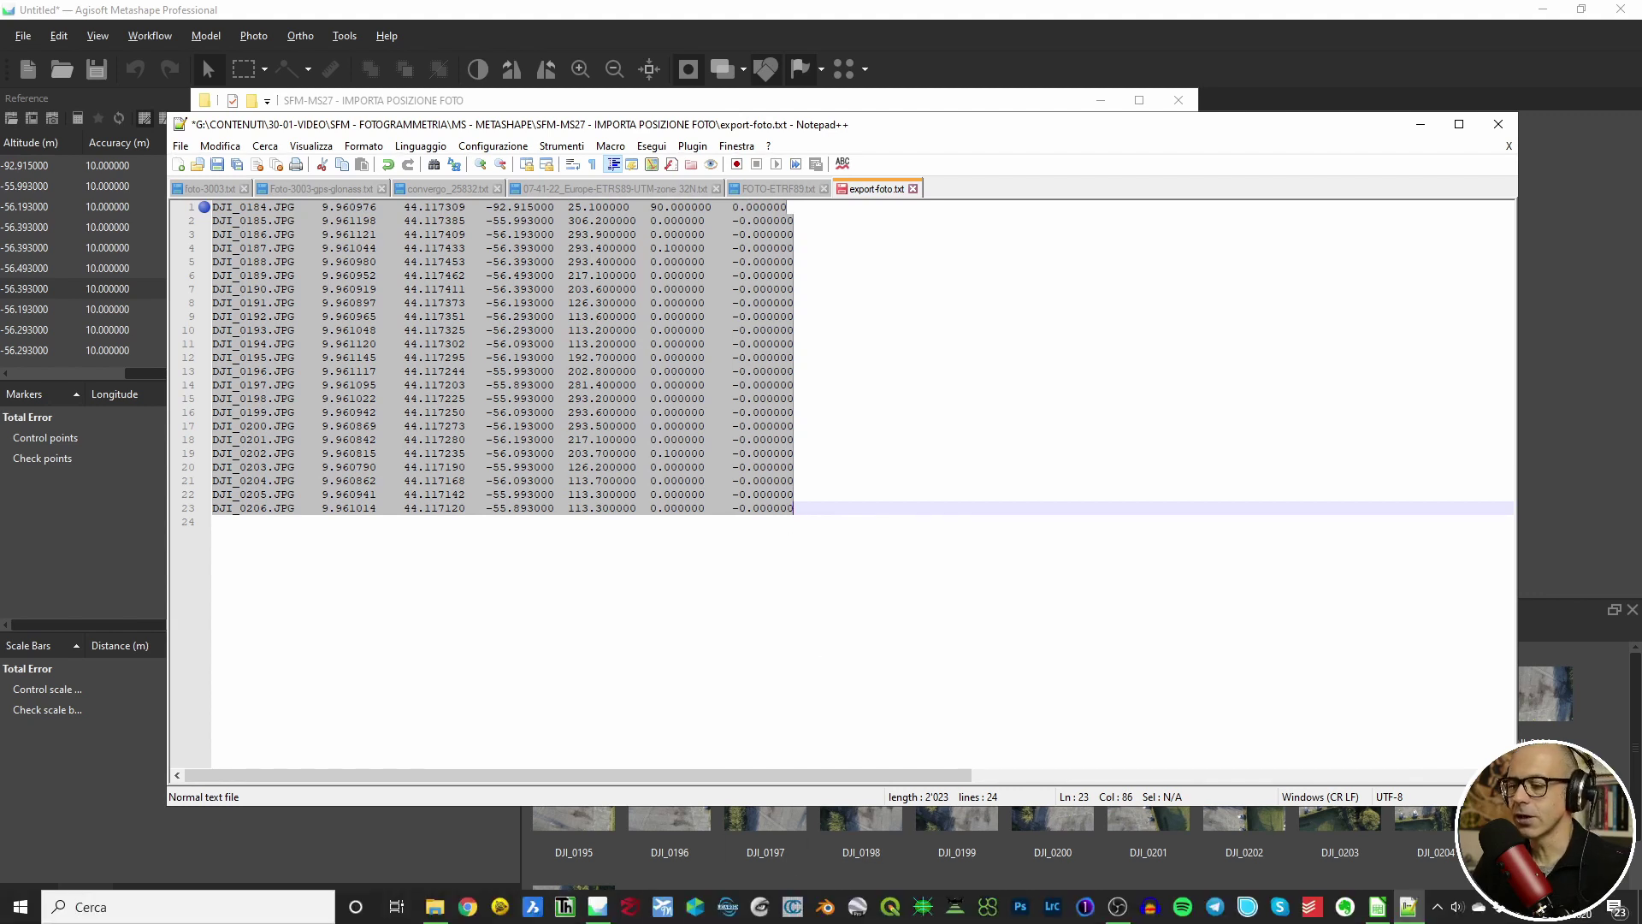
pyautogui.click(1377, 906)
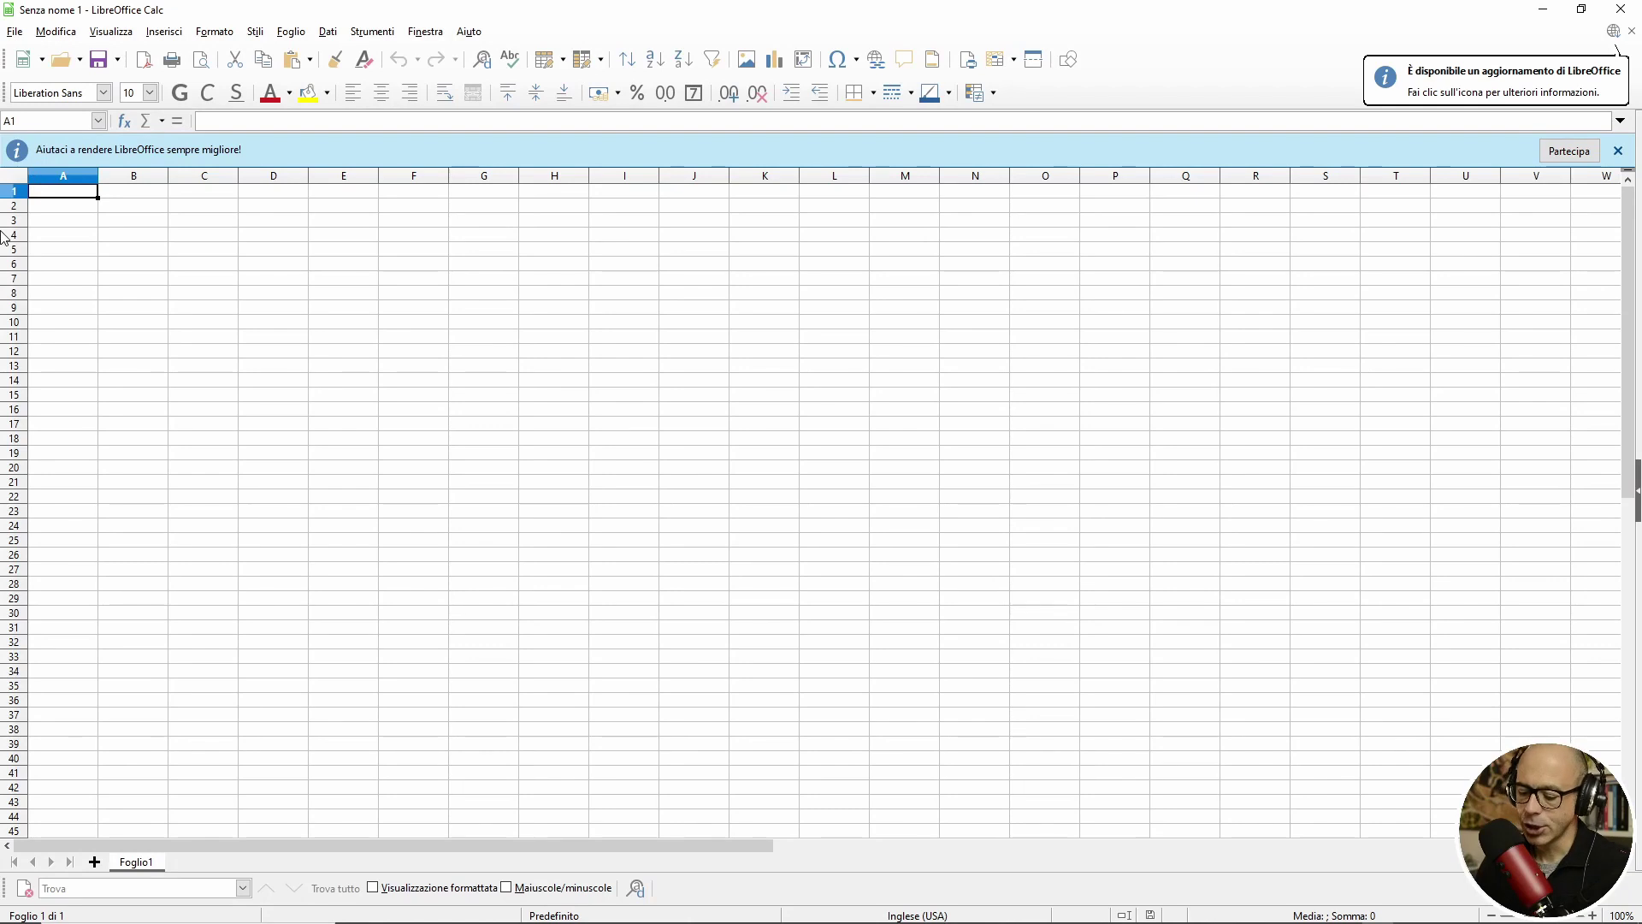
pyautogui.hotkey('ctrl', 'v')
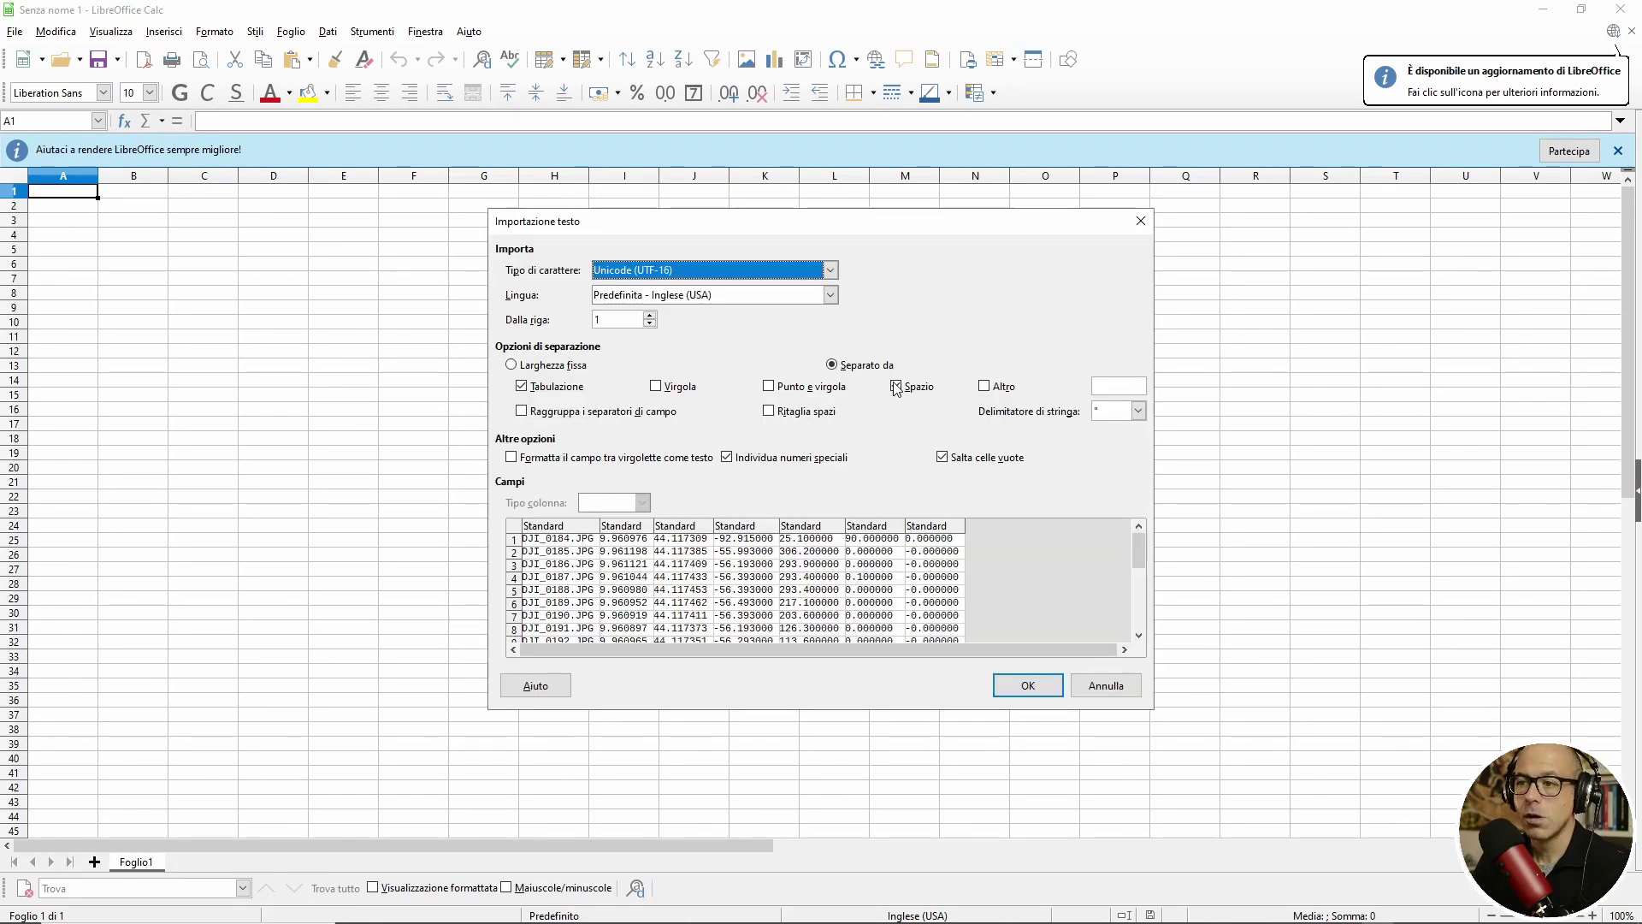
pyautogui.click(1051, 694)
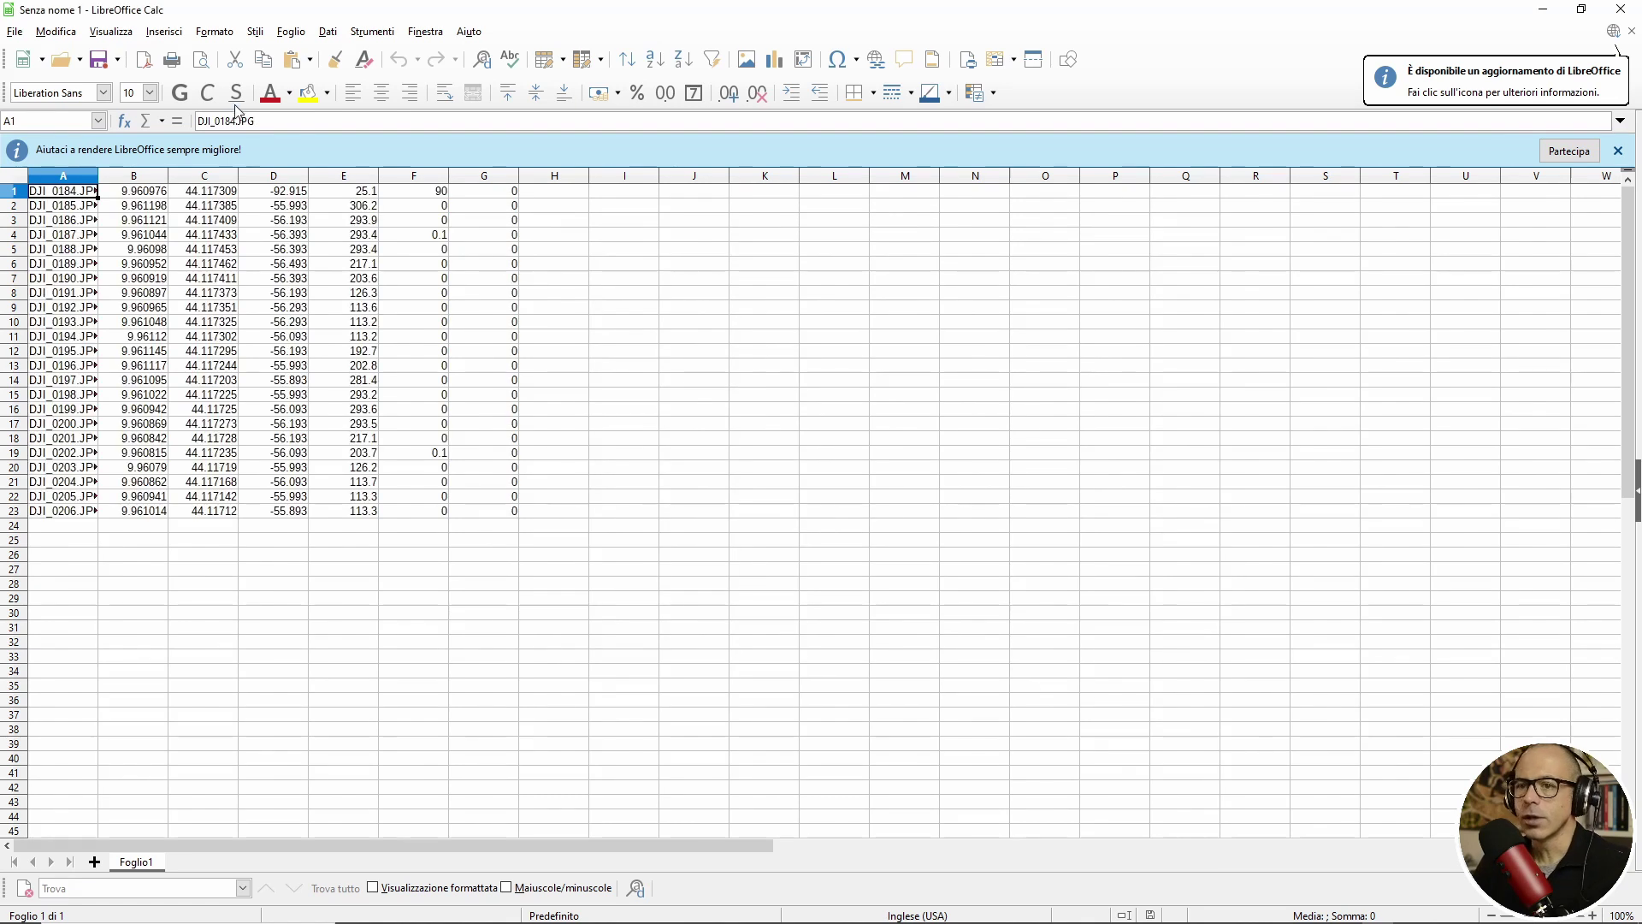
# Step: Fit the widths of columns A through G to their contents
pyautogui.doubleClick(98, 173)
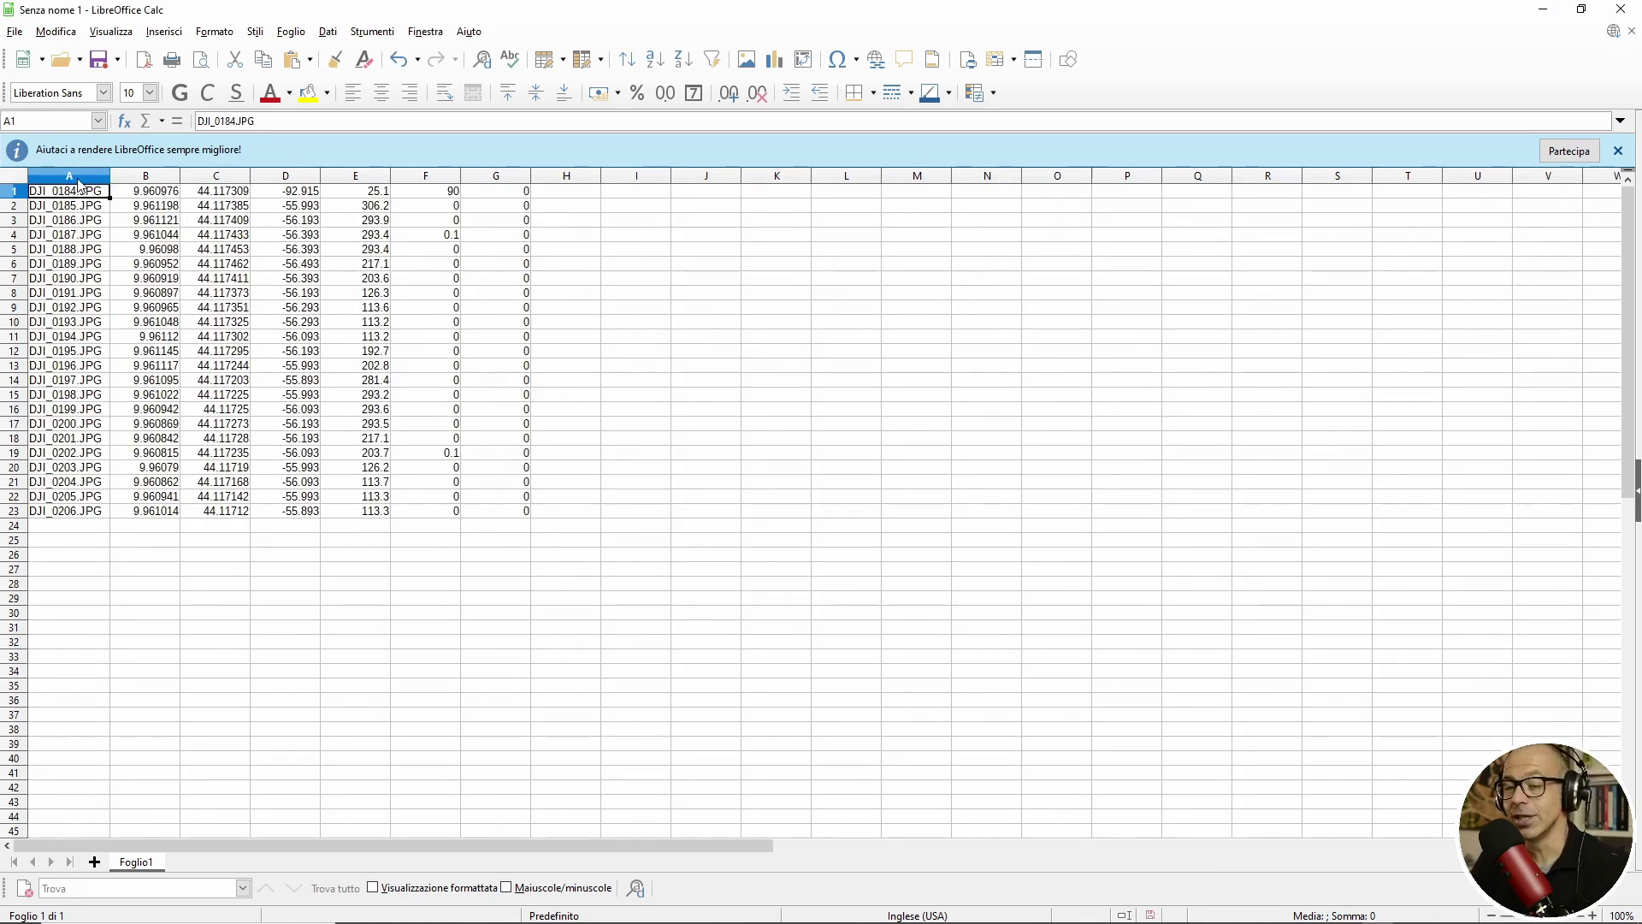
pyautogui.doubleClick(181, 176)
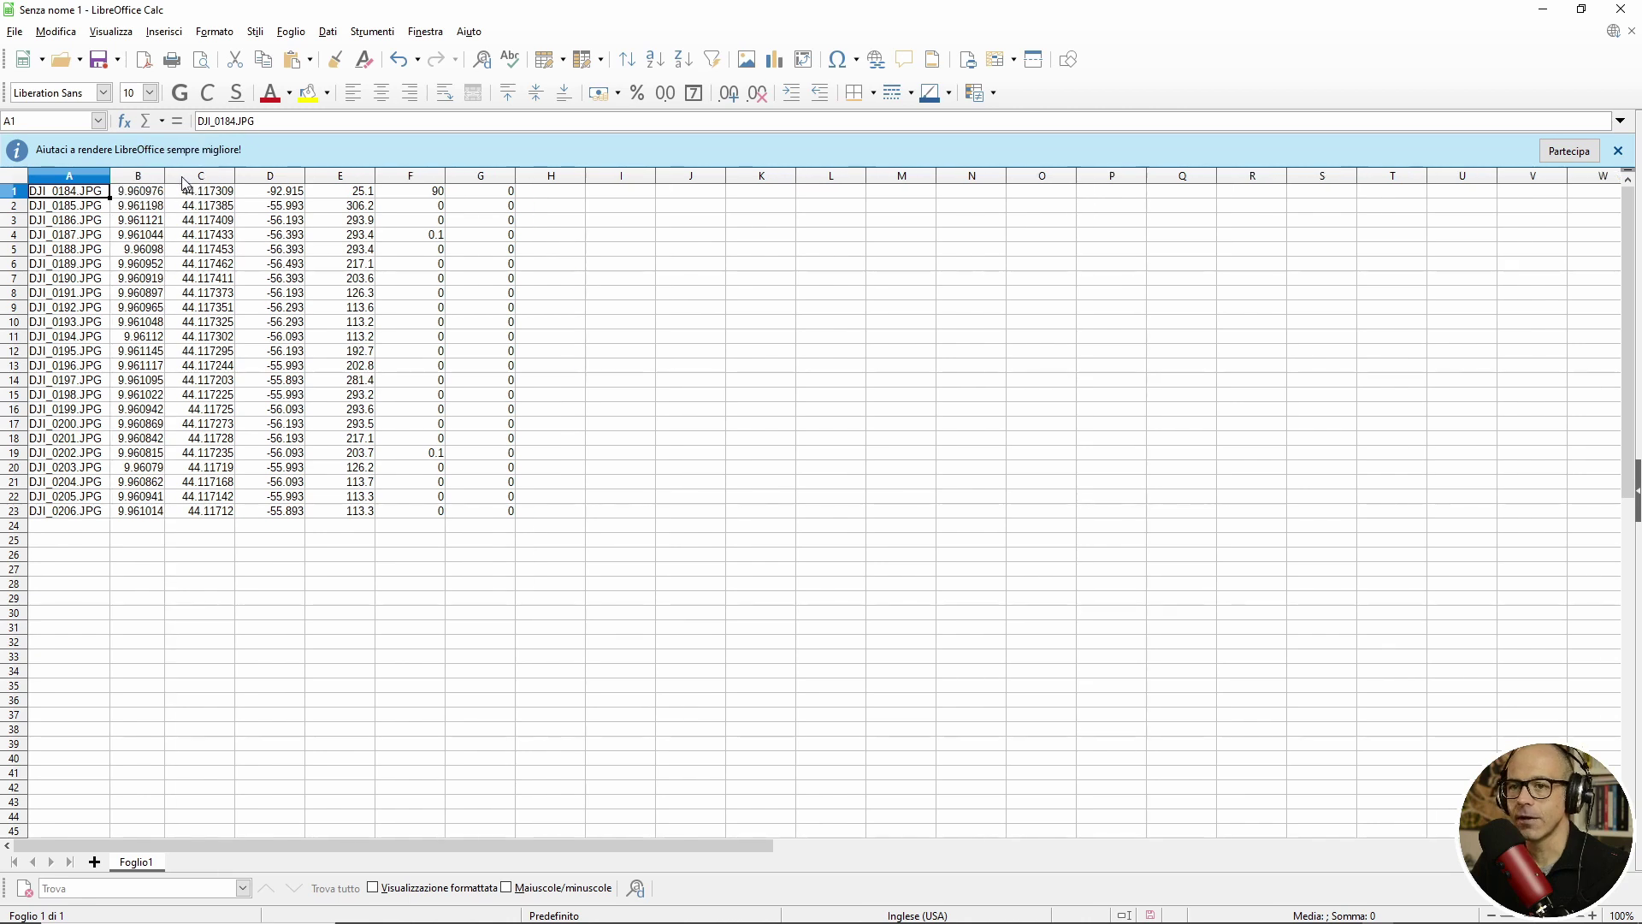
pyautogui.doubleClick(235, 176)
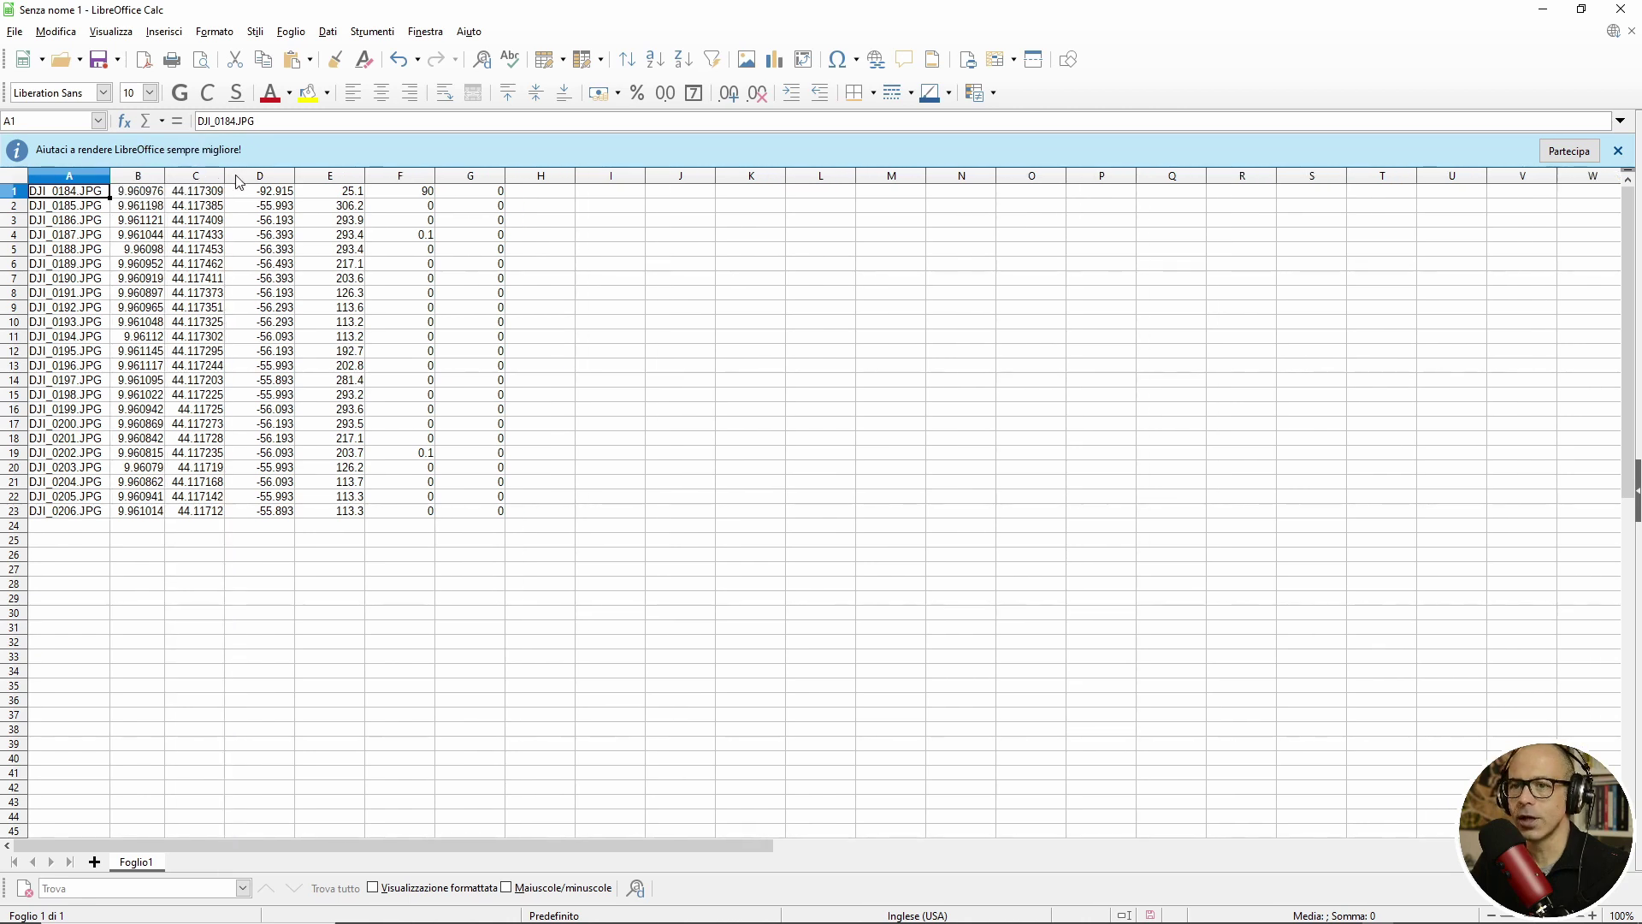
pyautogui.doubleClick(295, 175)
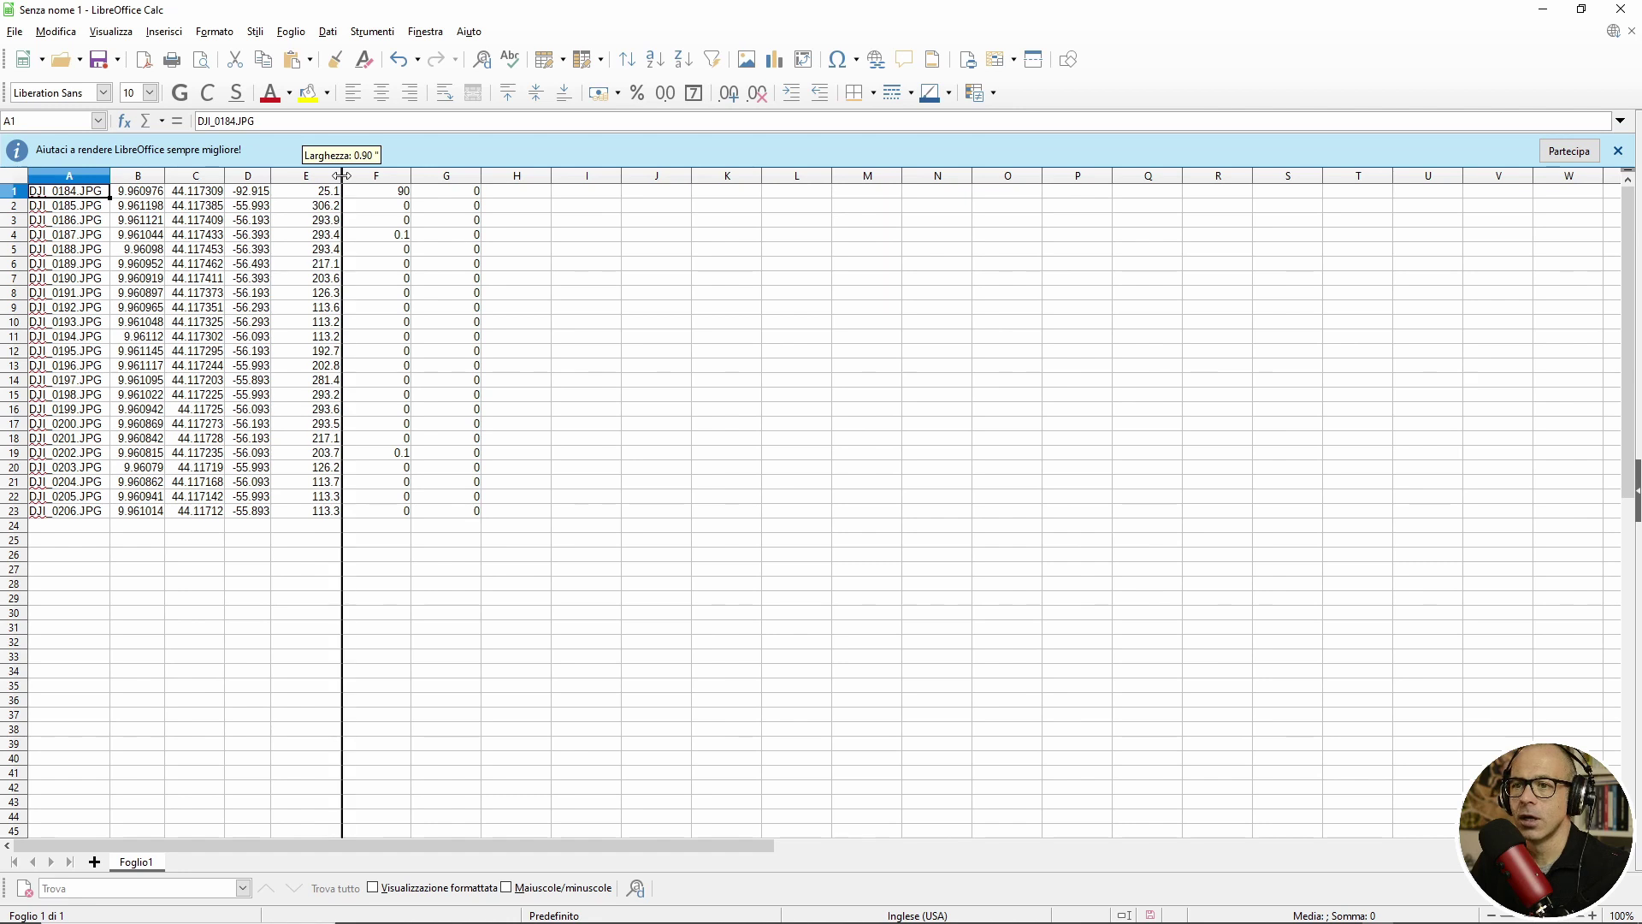
pyautogui.doubleClick(341, 175)
pyautogui.doubleClick(377, 176)
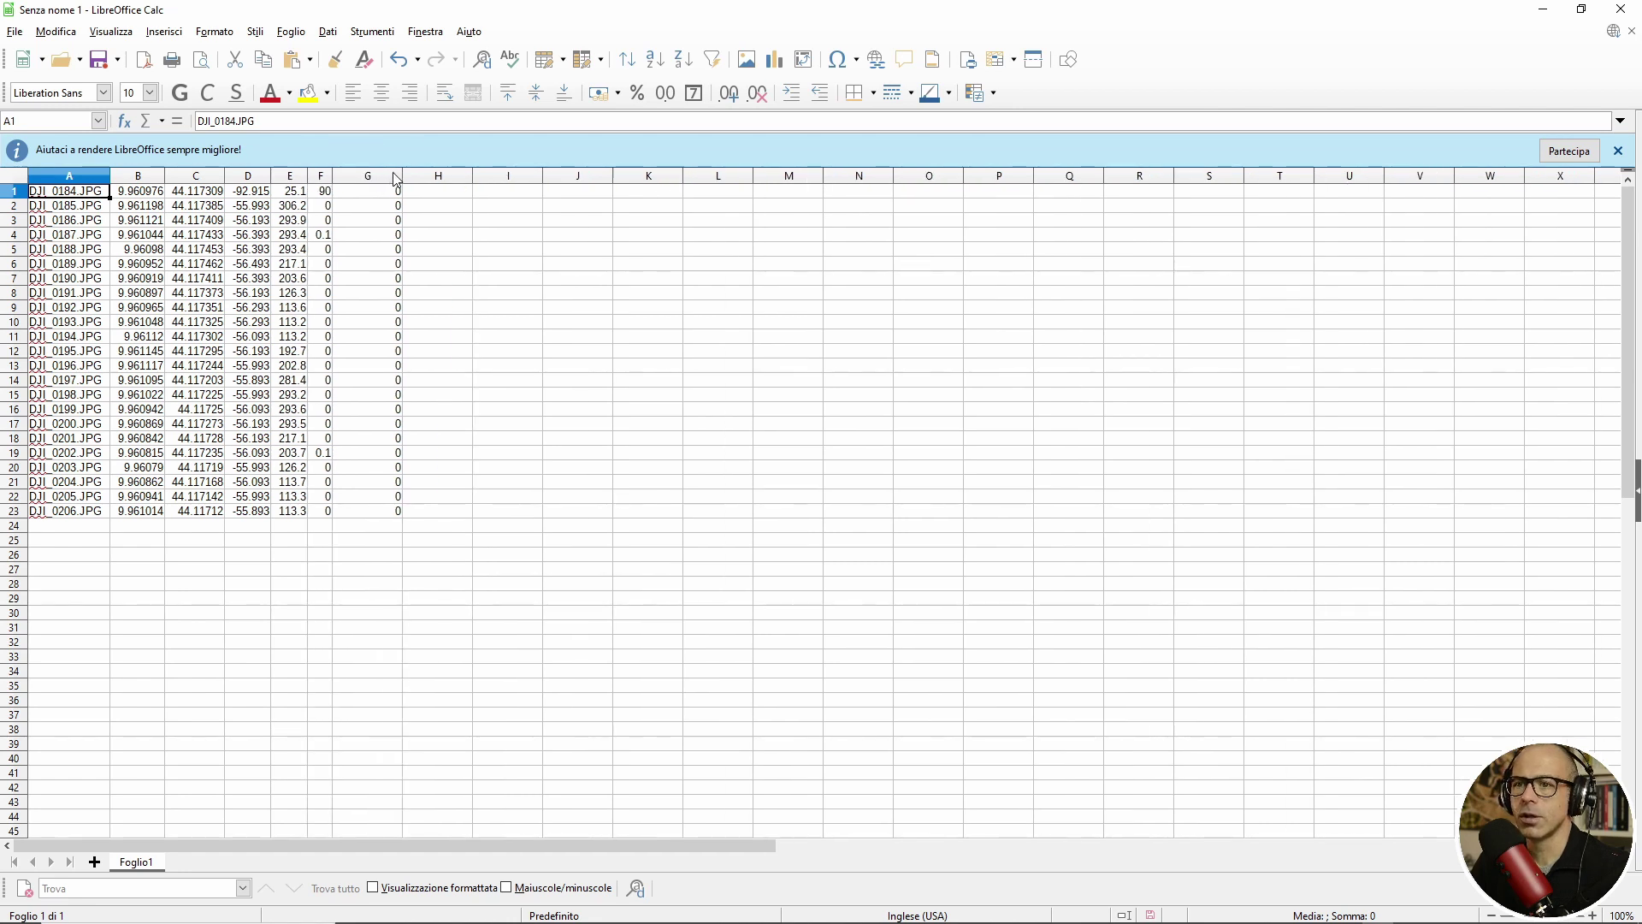
pyautogui.doubleClick(403, 176)
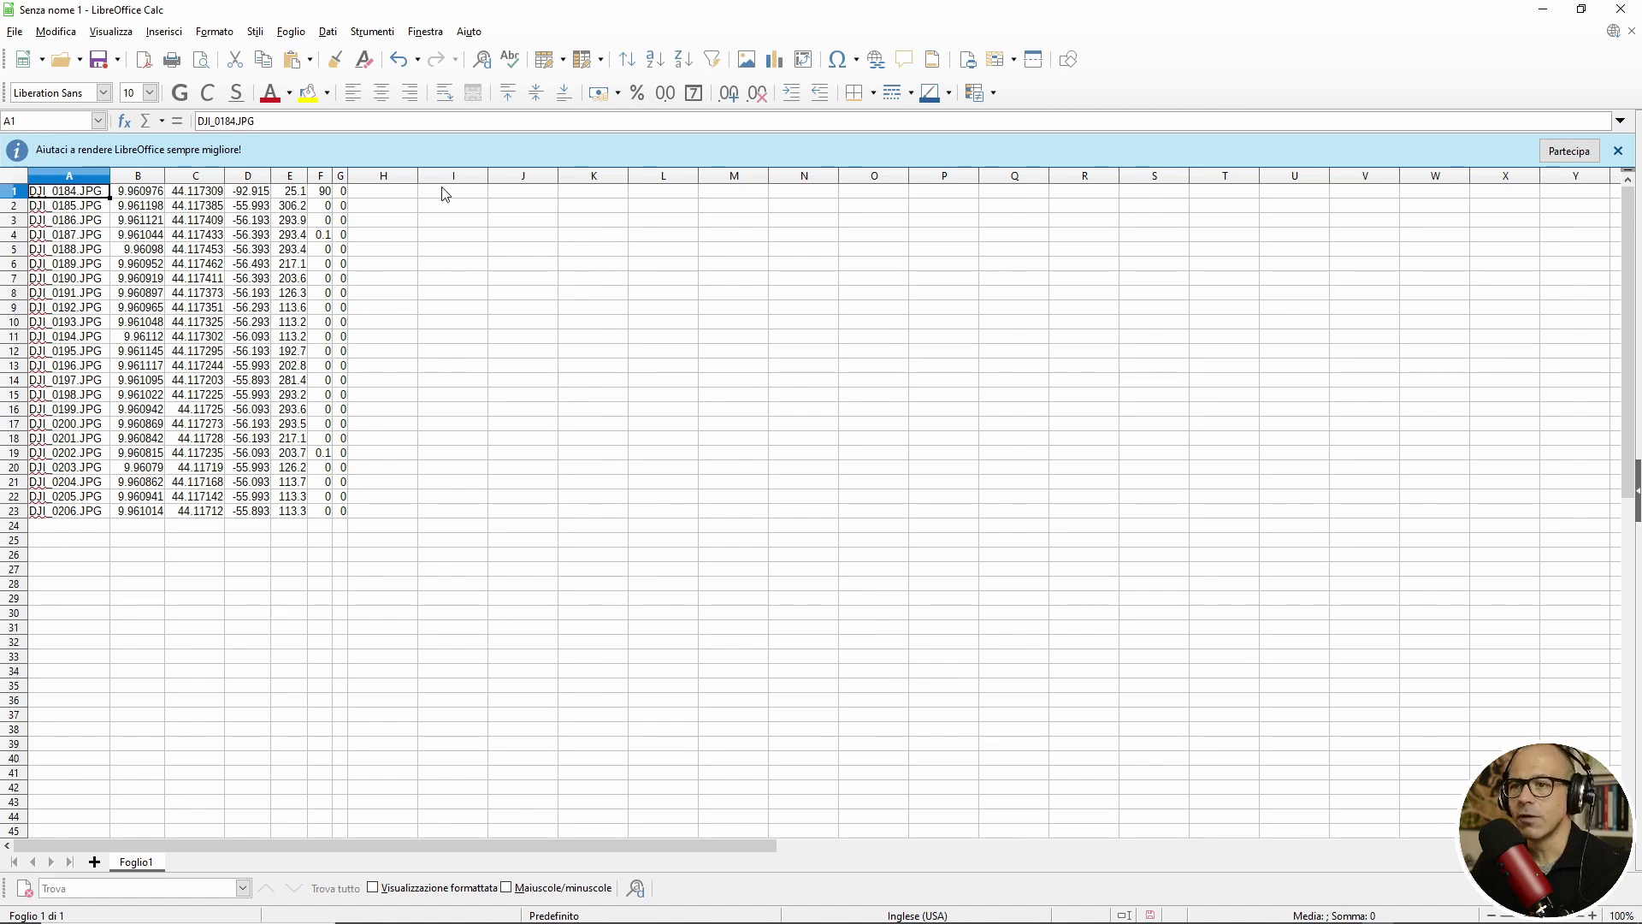
pyautogui.click(251, 195)
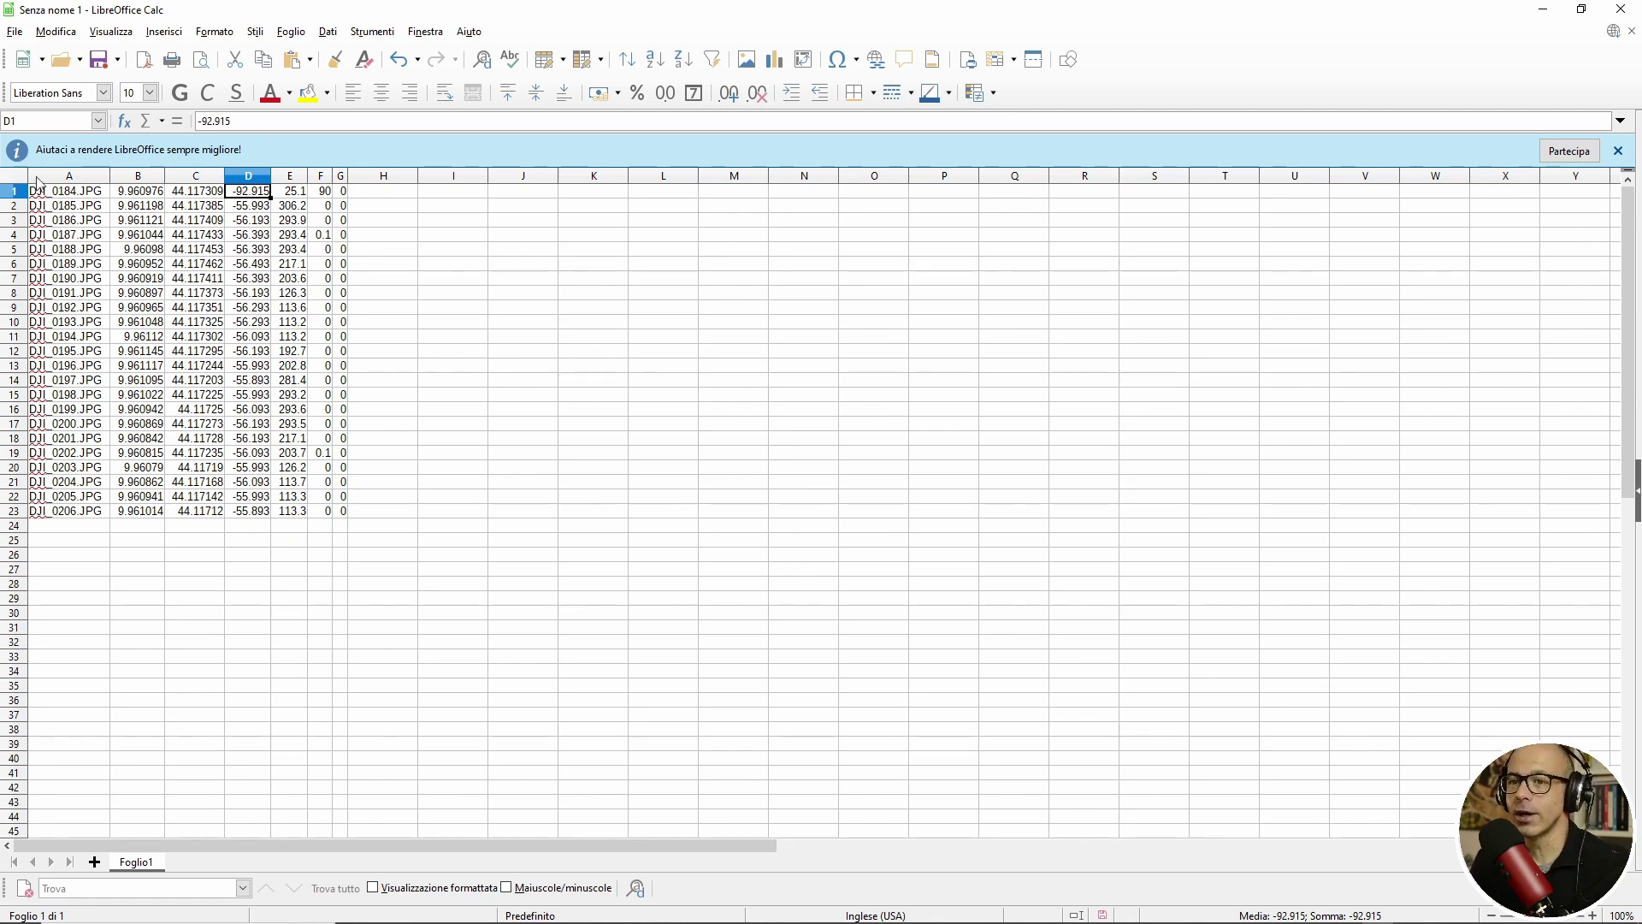
pyautogui.click(505, 191)
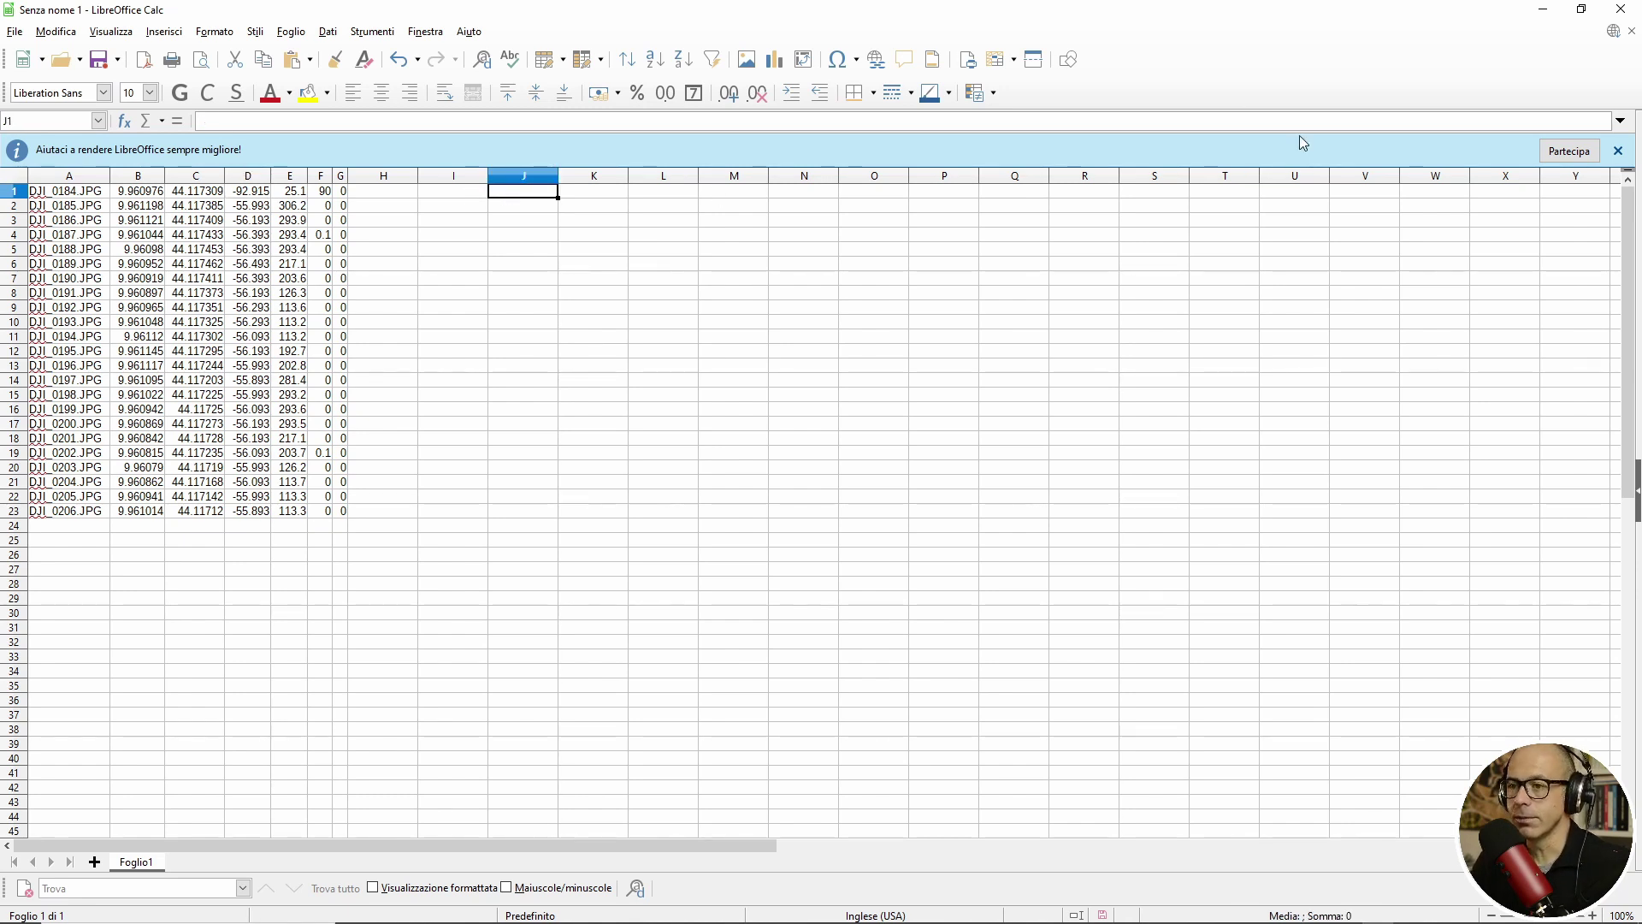
# Step: Enter 29 in J1 and calculate the altitude offset in K1 with the formula =J1-D1
pyautogui.write('29')
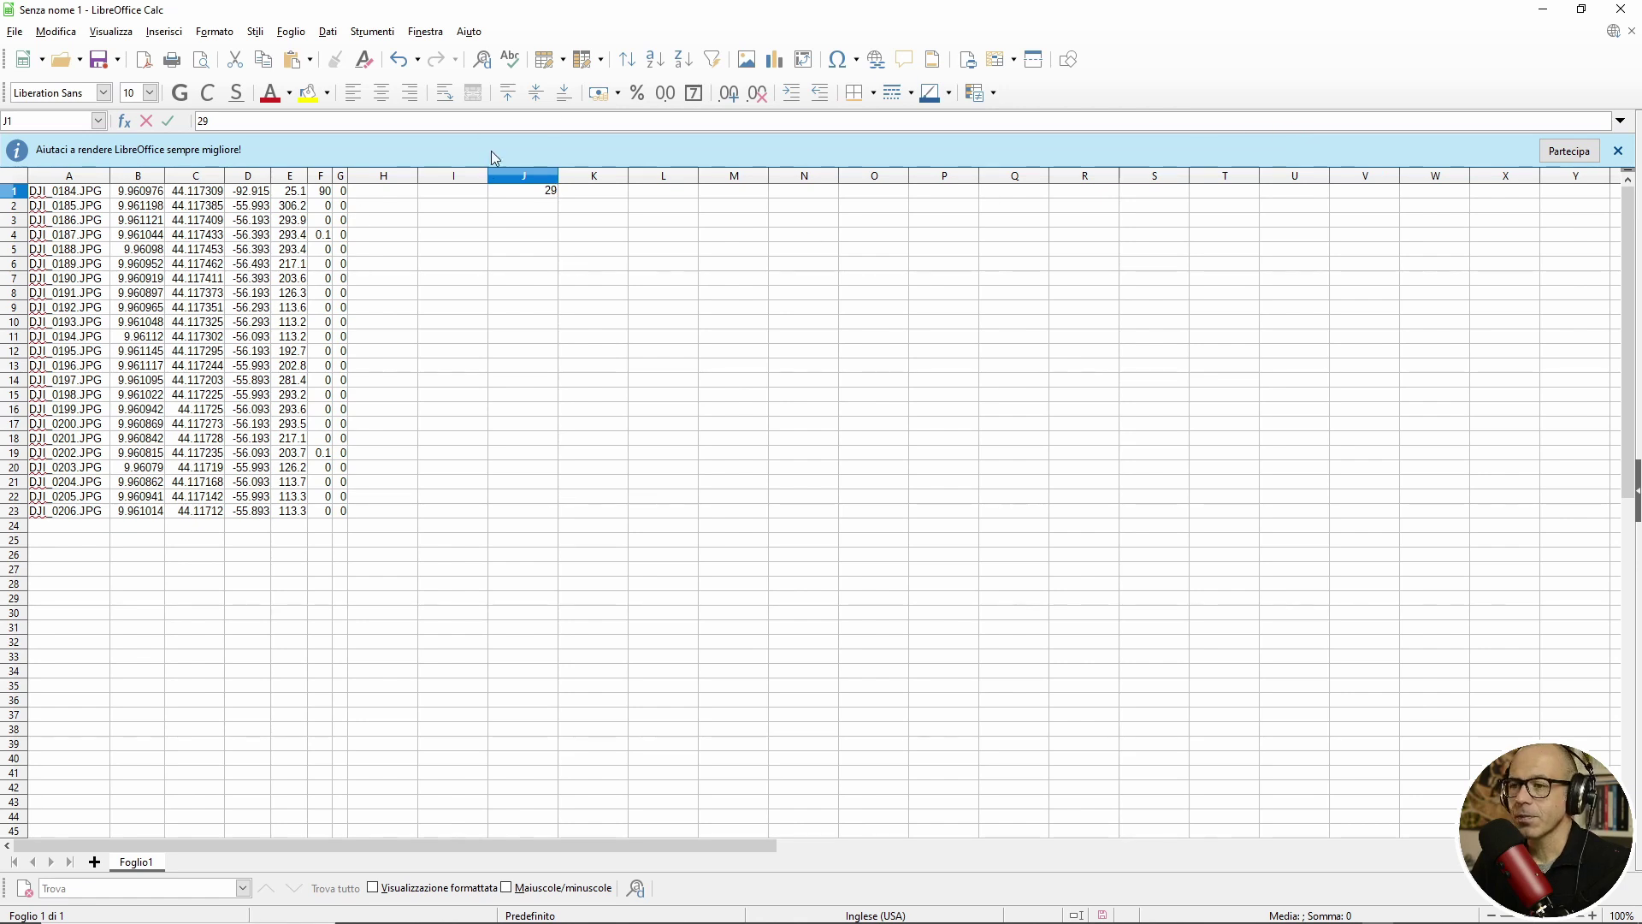
pyautogui.click(240, 195)
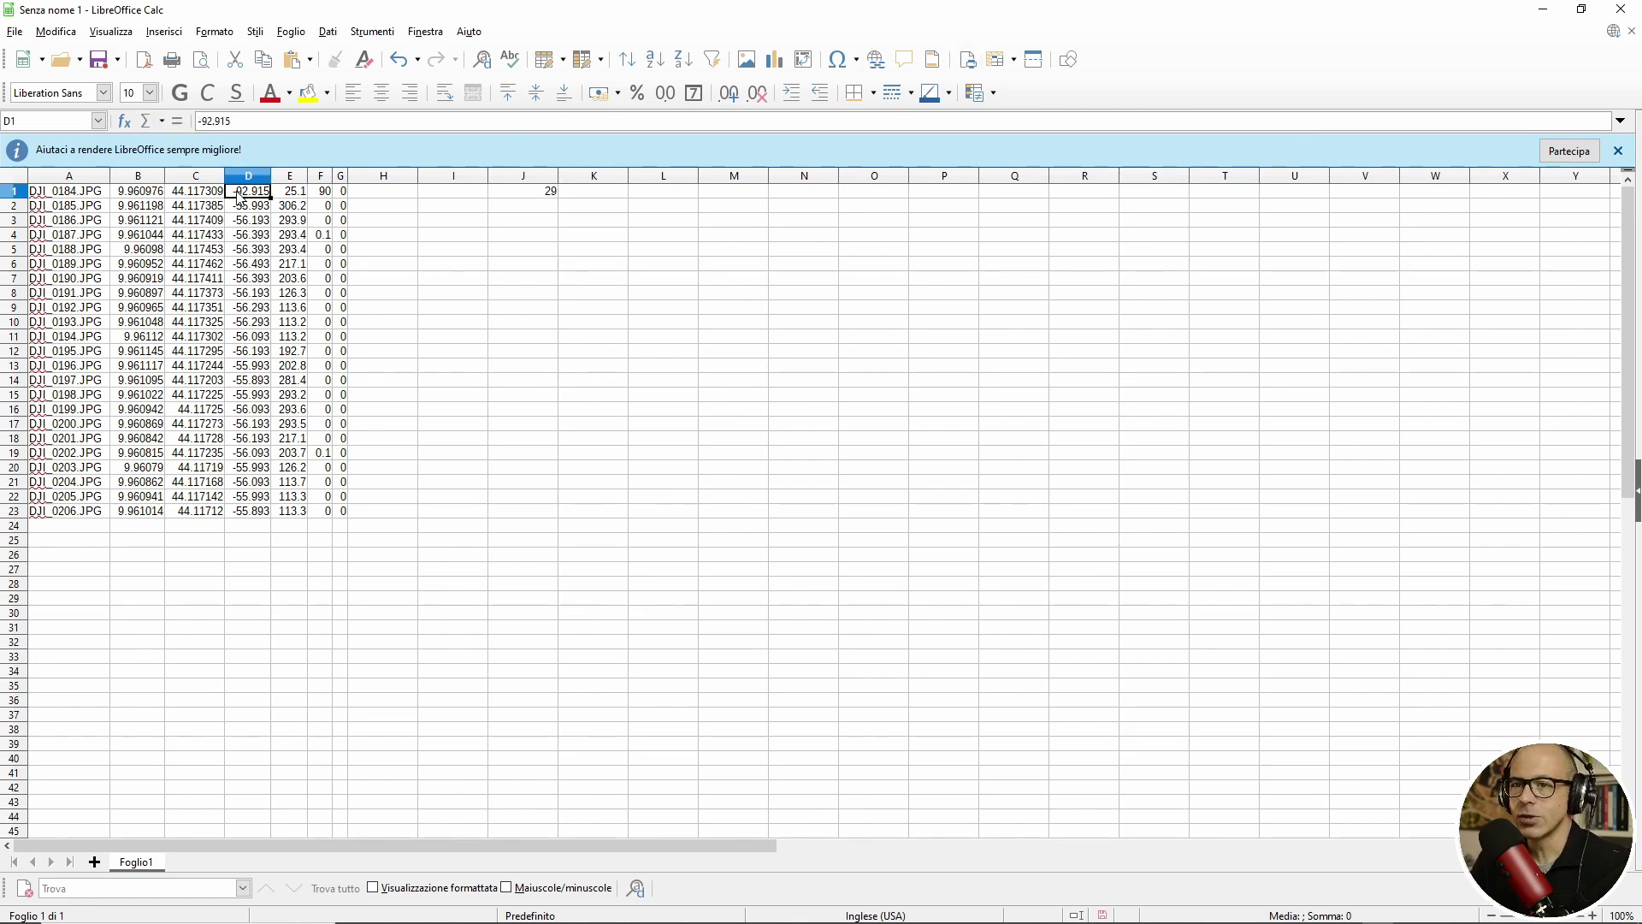
pyautogui.click(587, 207)
pyautogui.press('Up')
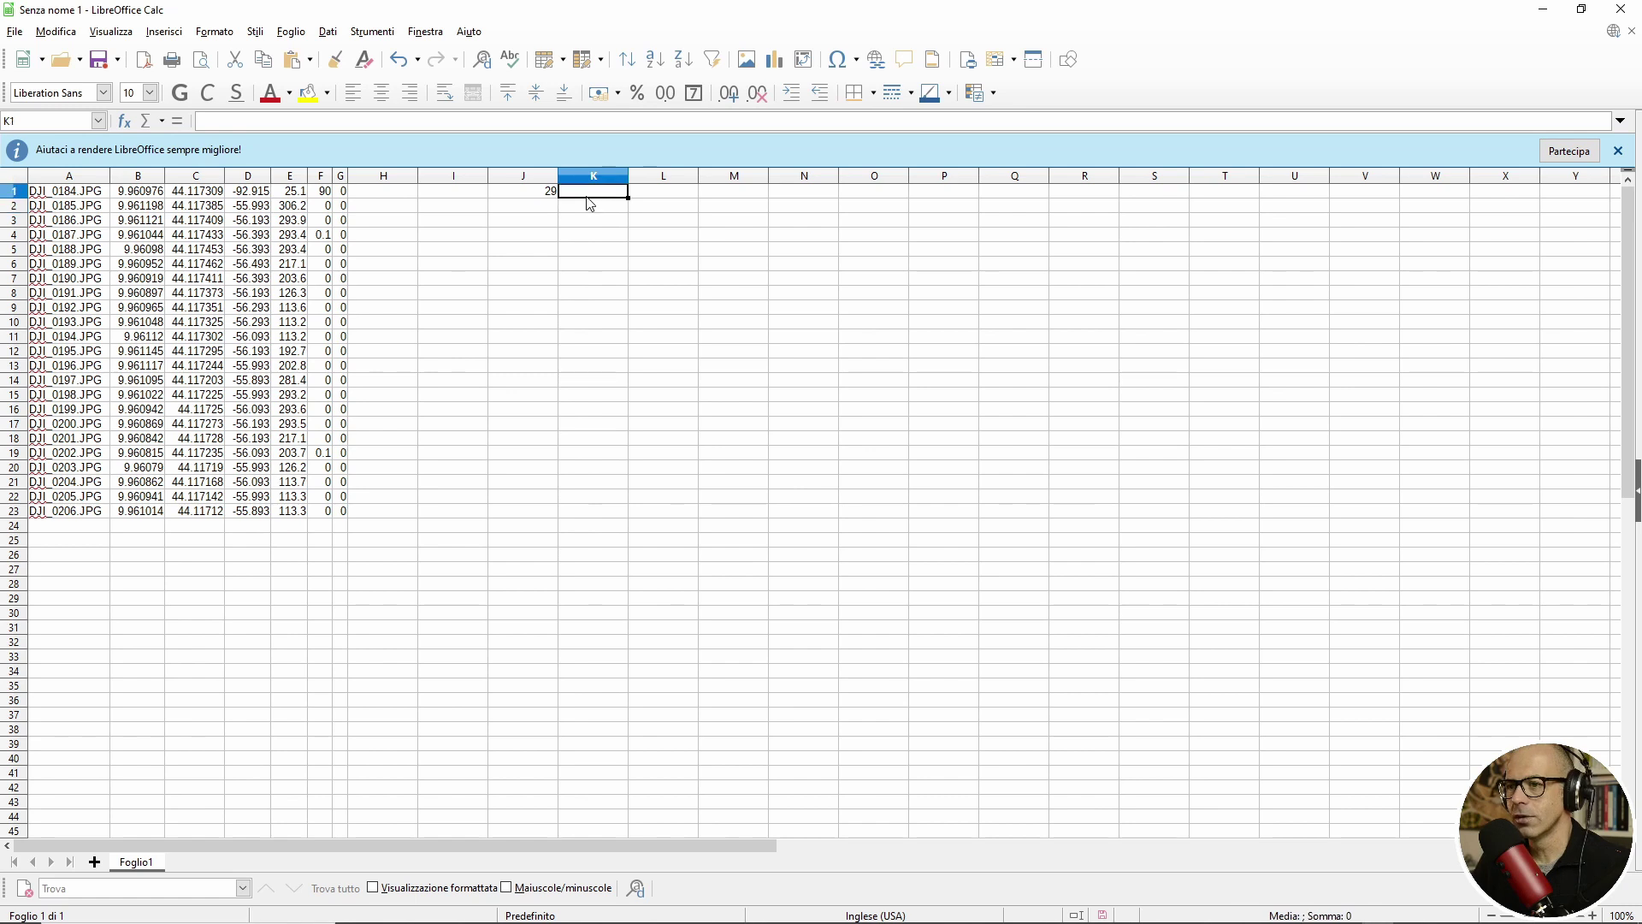
pyautogui.write('=')
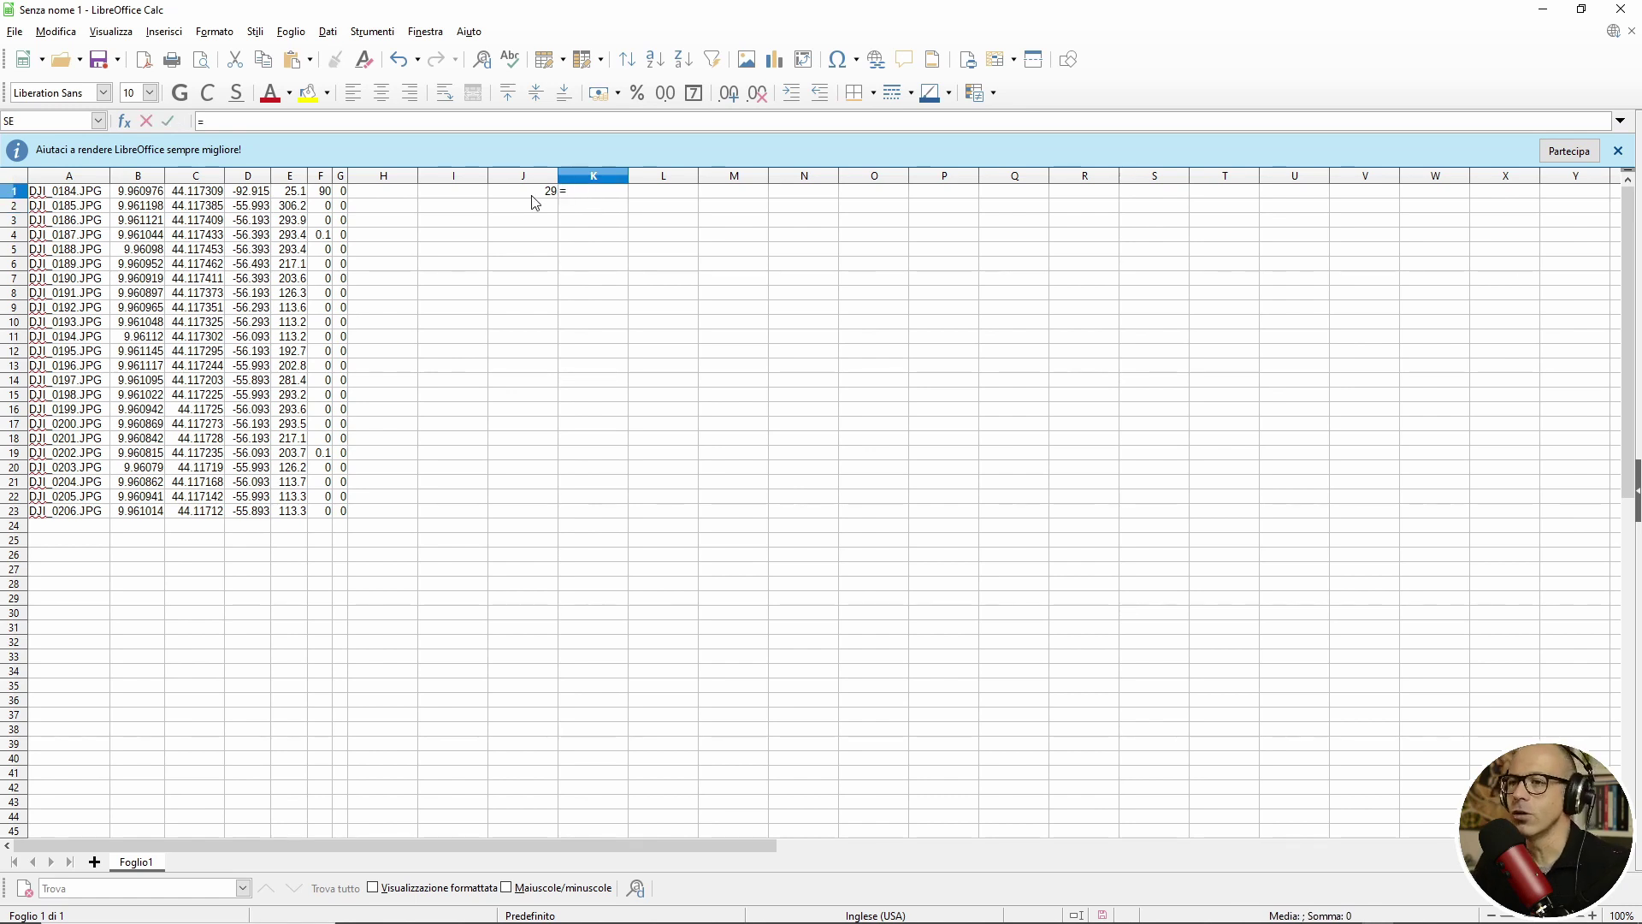
pyautogui.click(539, 193)
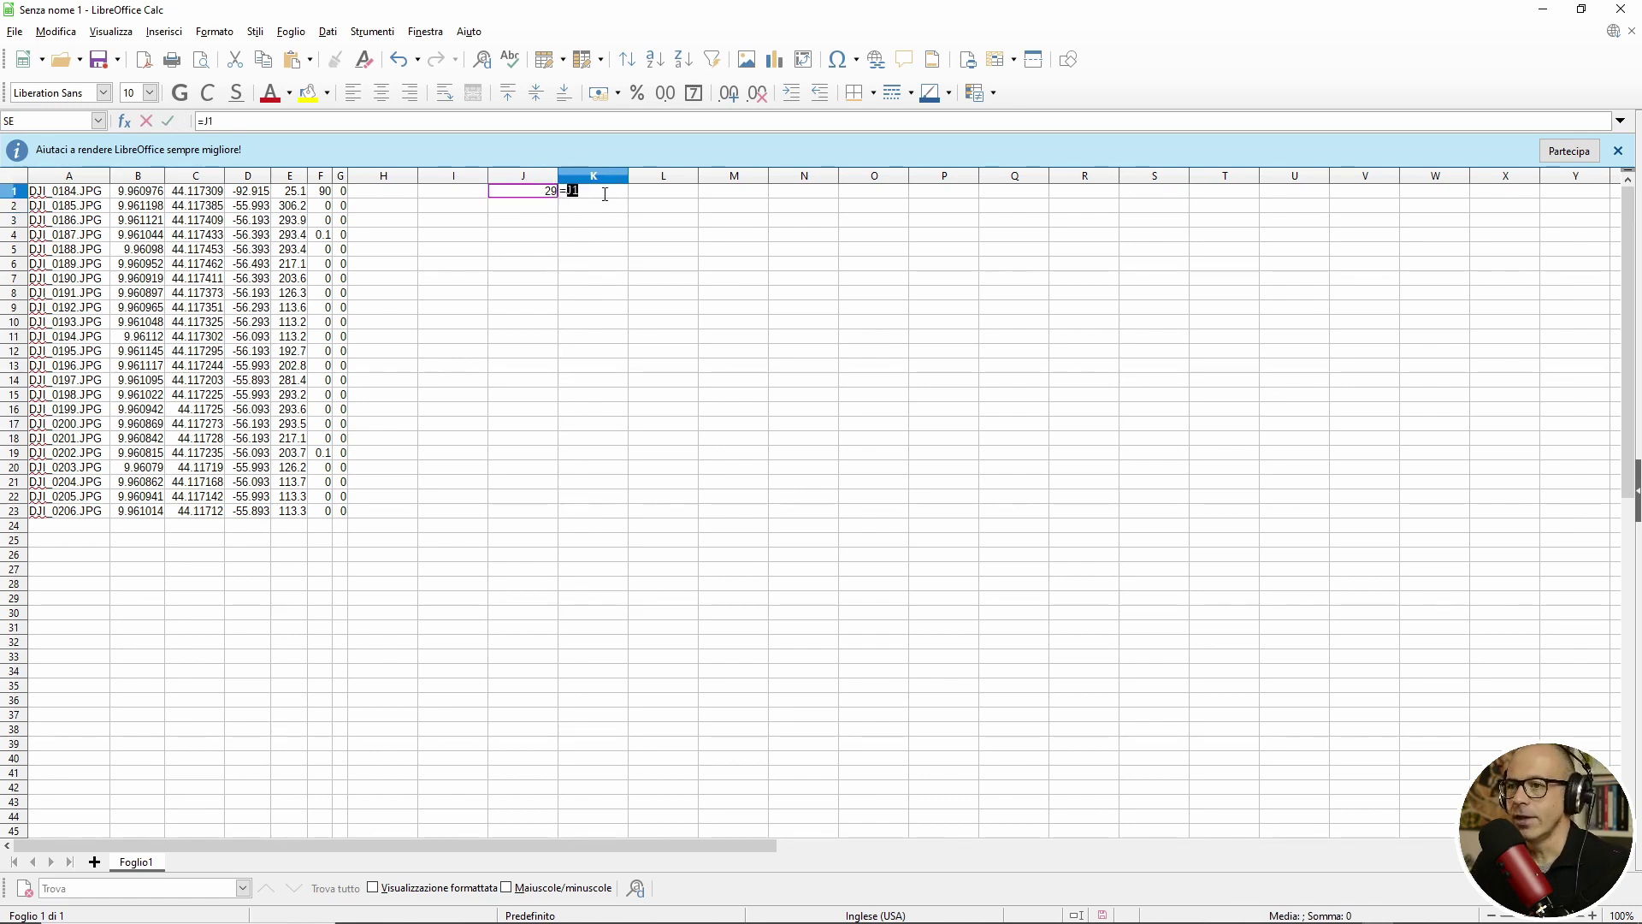
pyautogui.write('-')
pyautogui.click(256, 195)
pyautogui.press('Return')
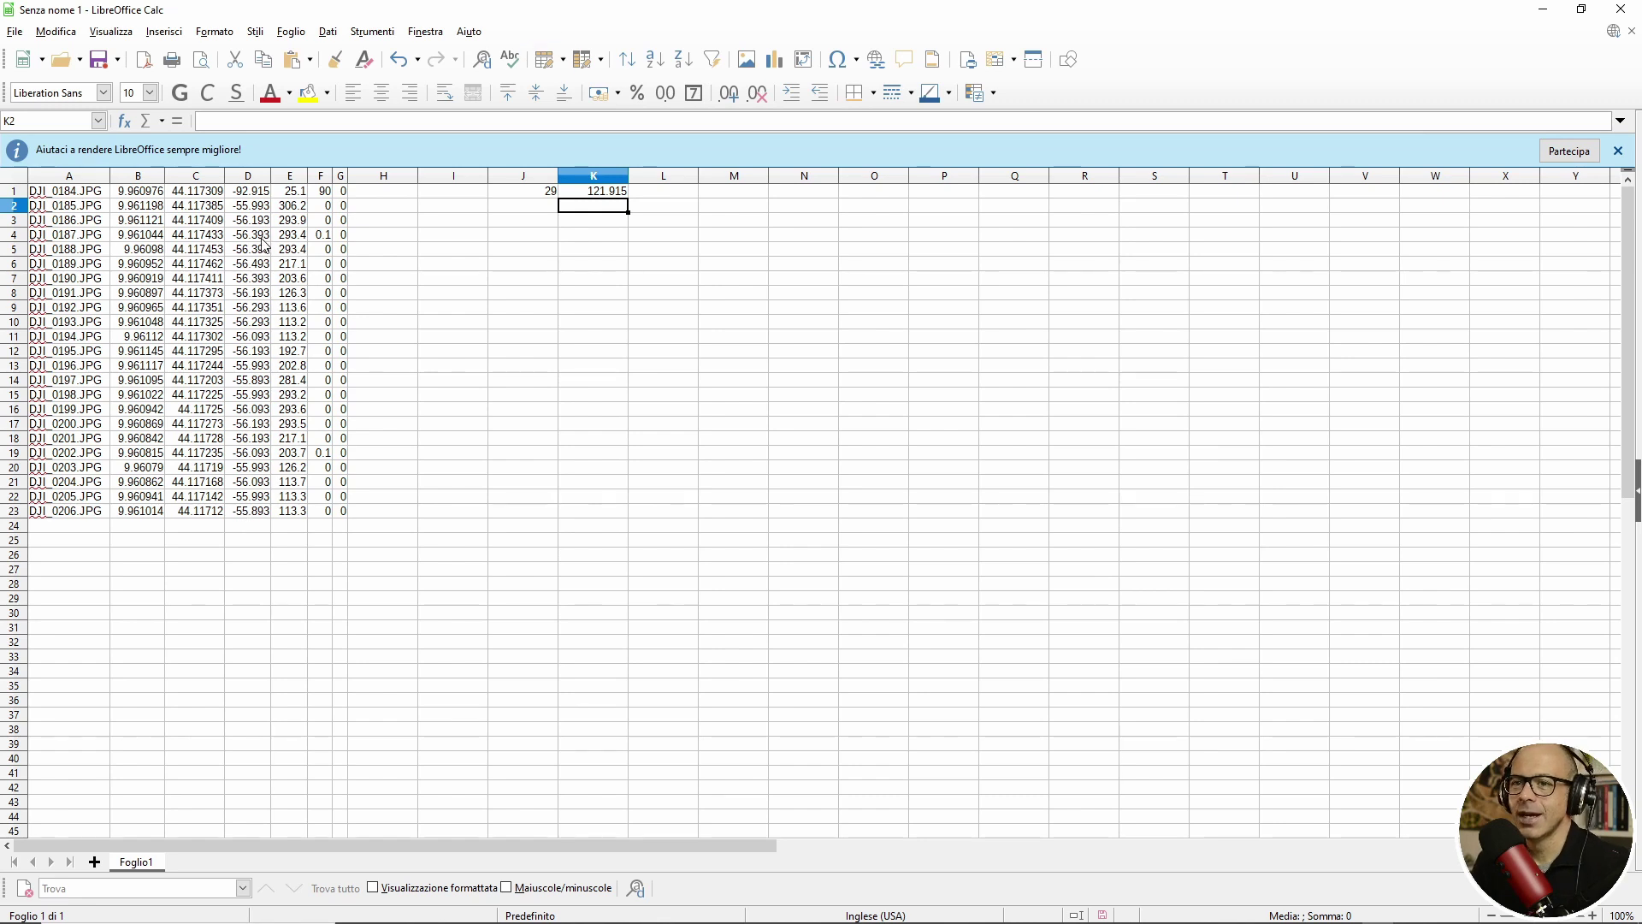
# Step: Enter the formula =D1-$K$1 in L1, keeping the reference to the offset cell absolute
pyautogui.click(669, 196)
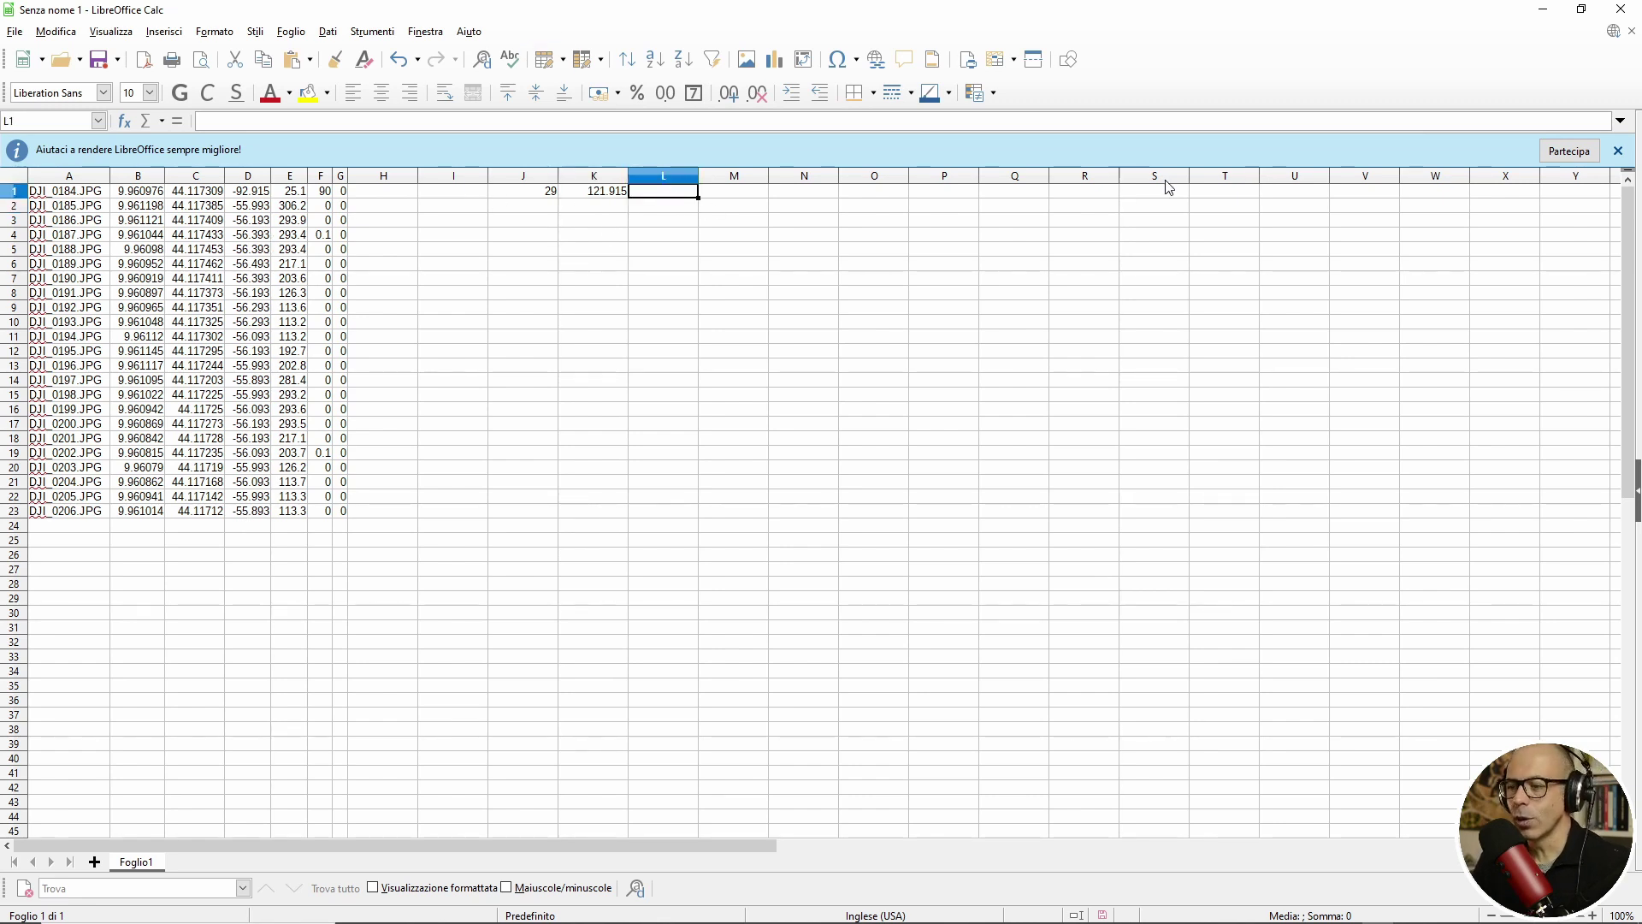
pyautogui.write('=')
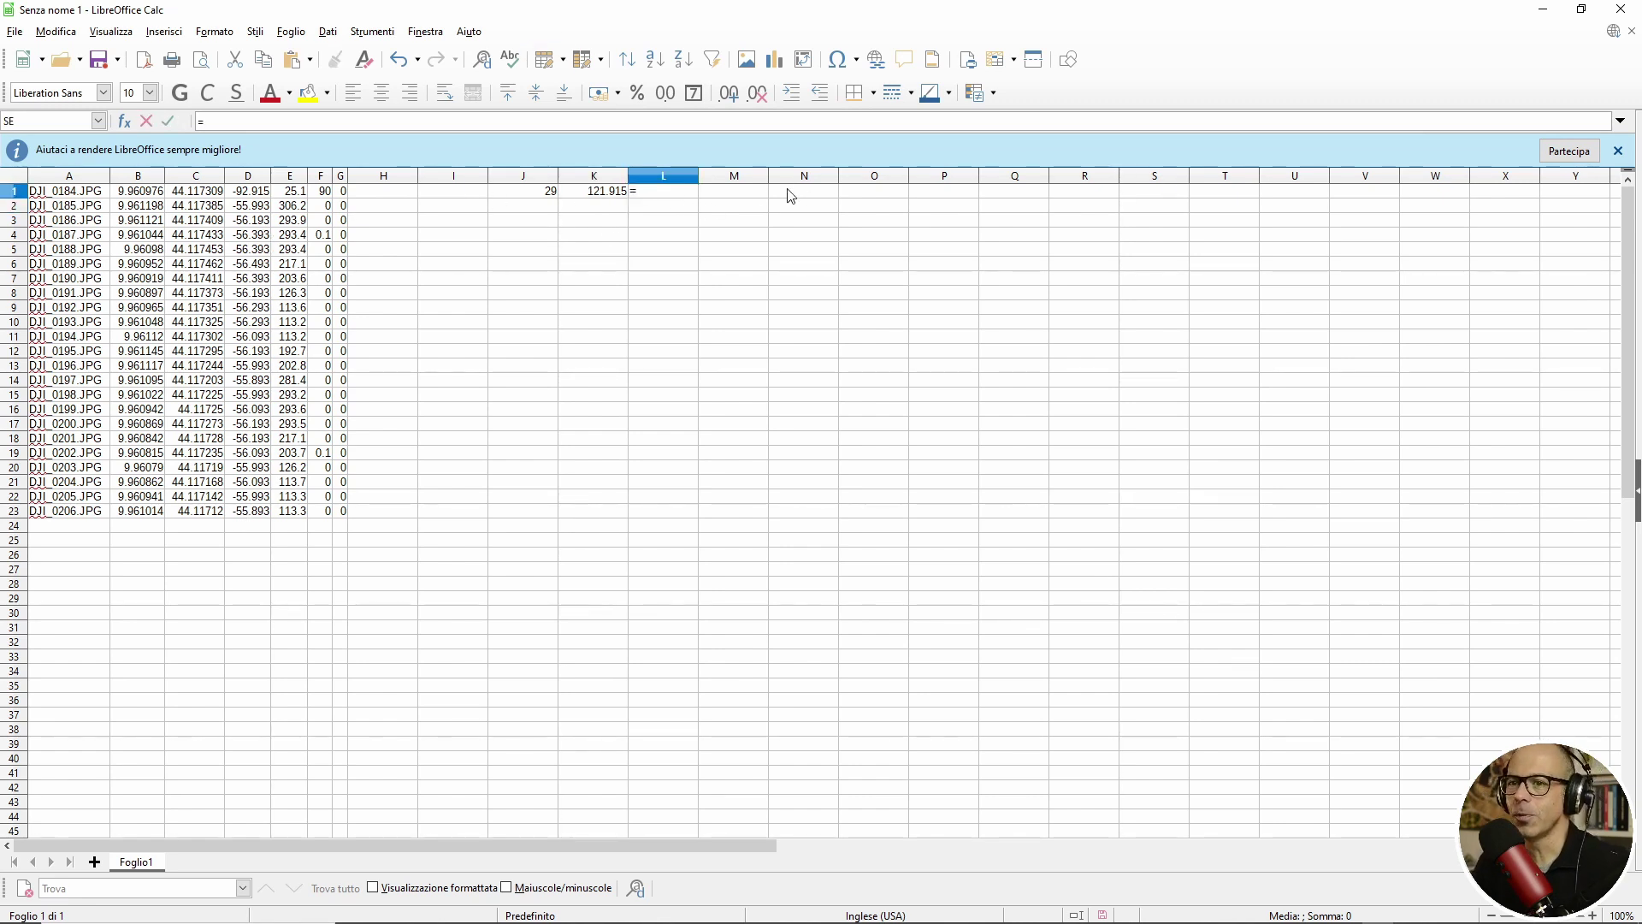
pyautogui.click(248, 191)
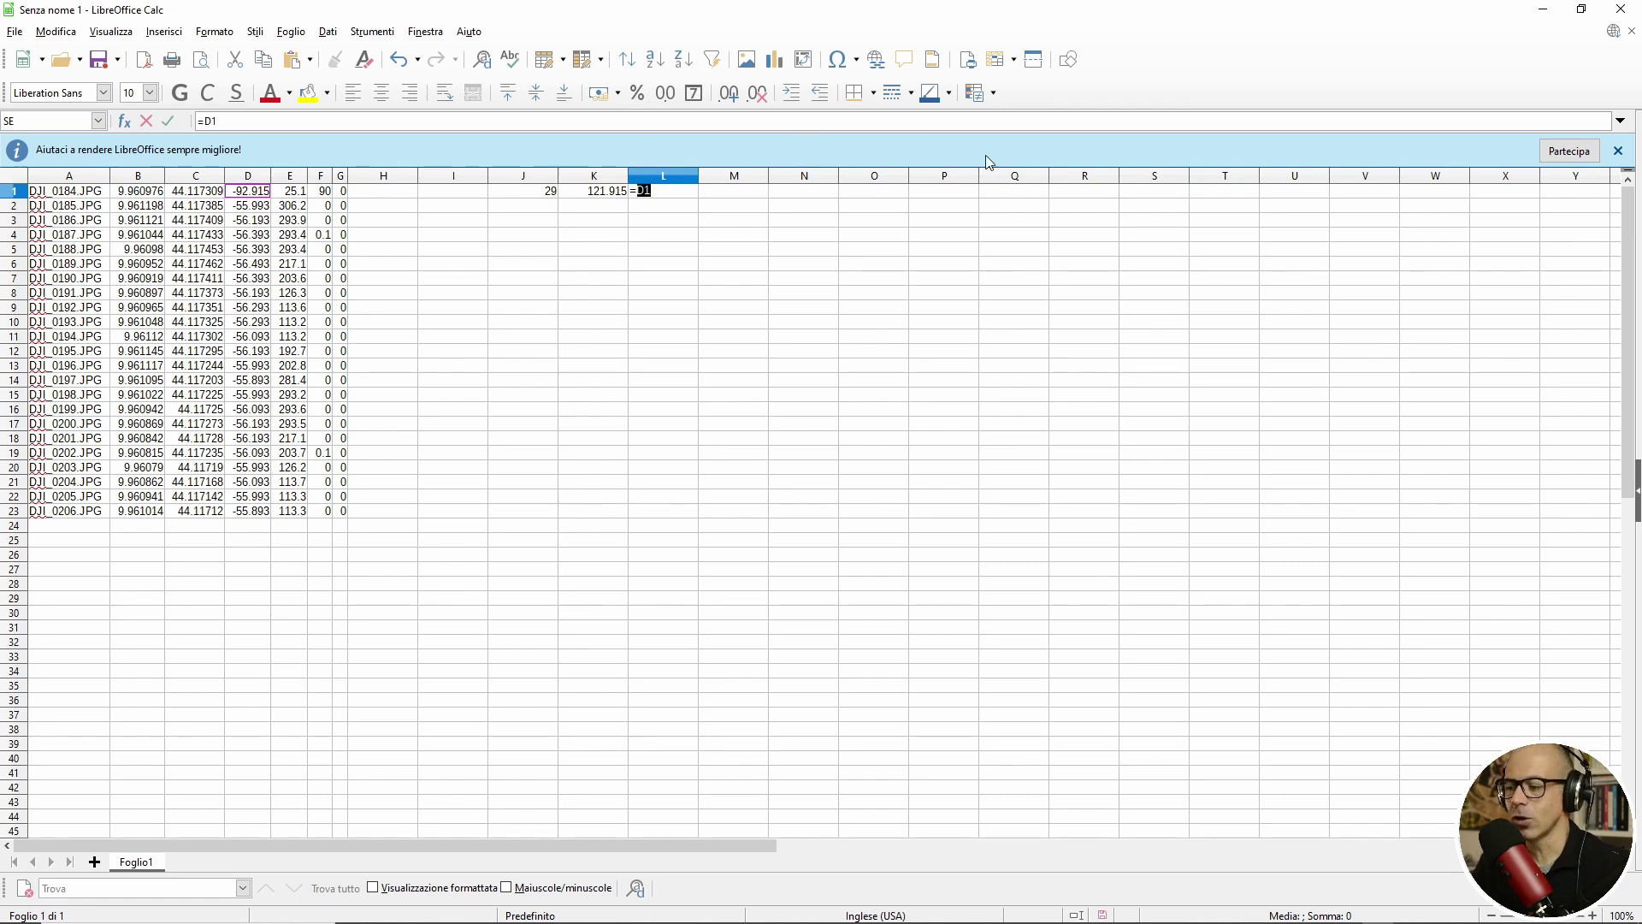
pyautogui.write('-')
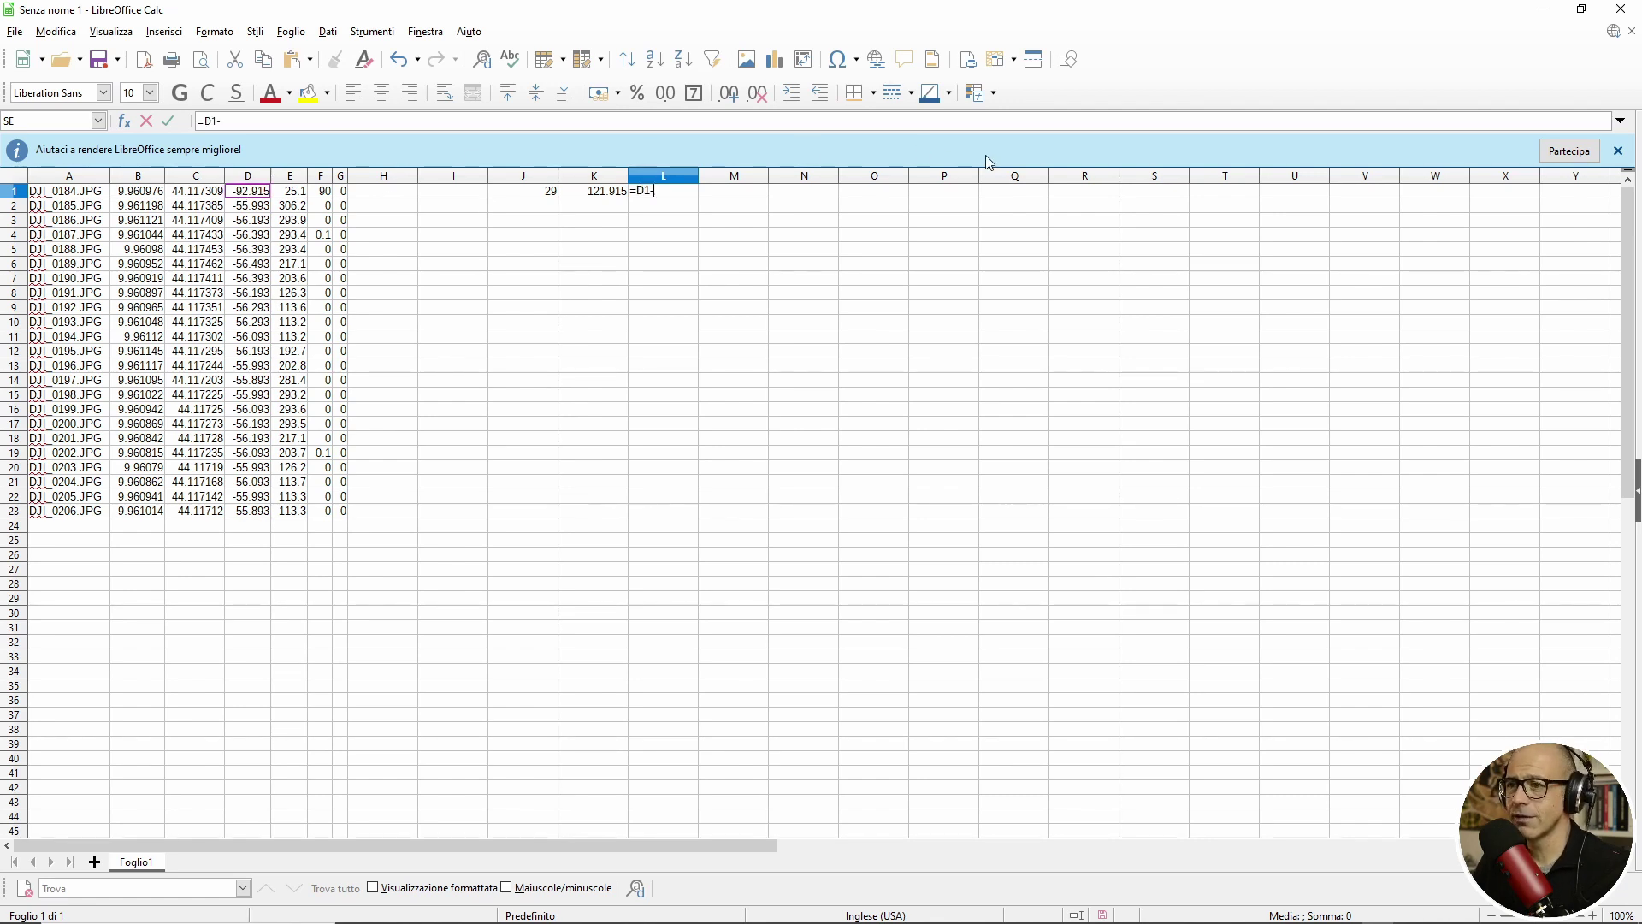
pyautogui.click(594, 191)
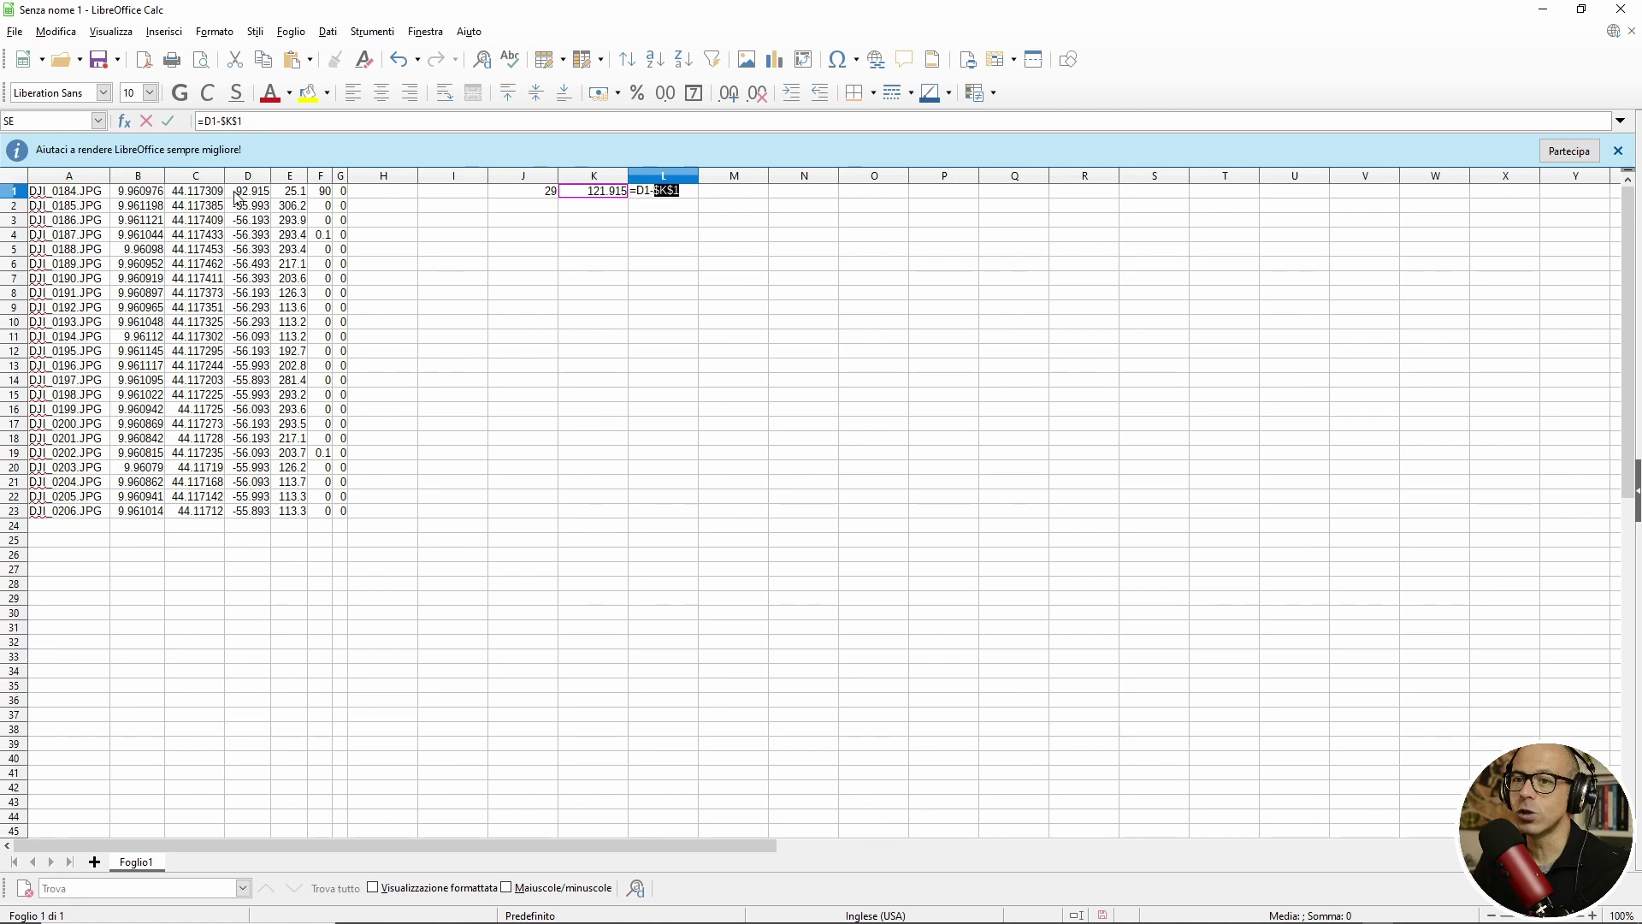
pyautogui.press('Return')
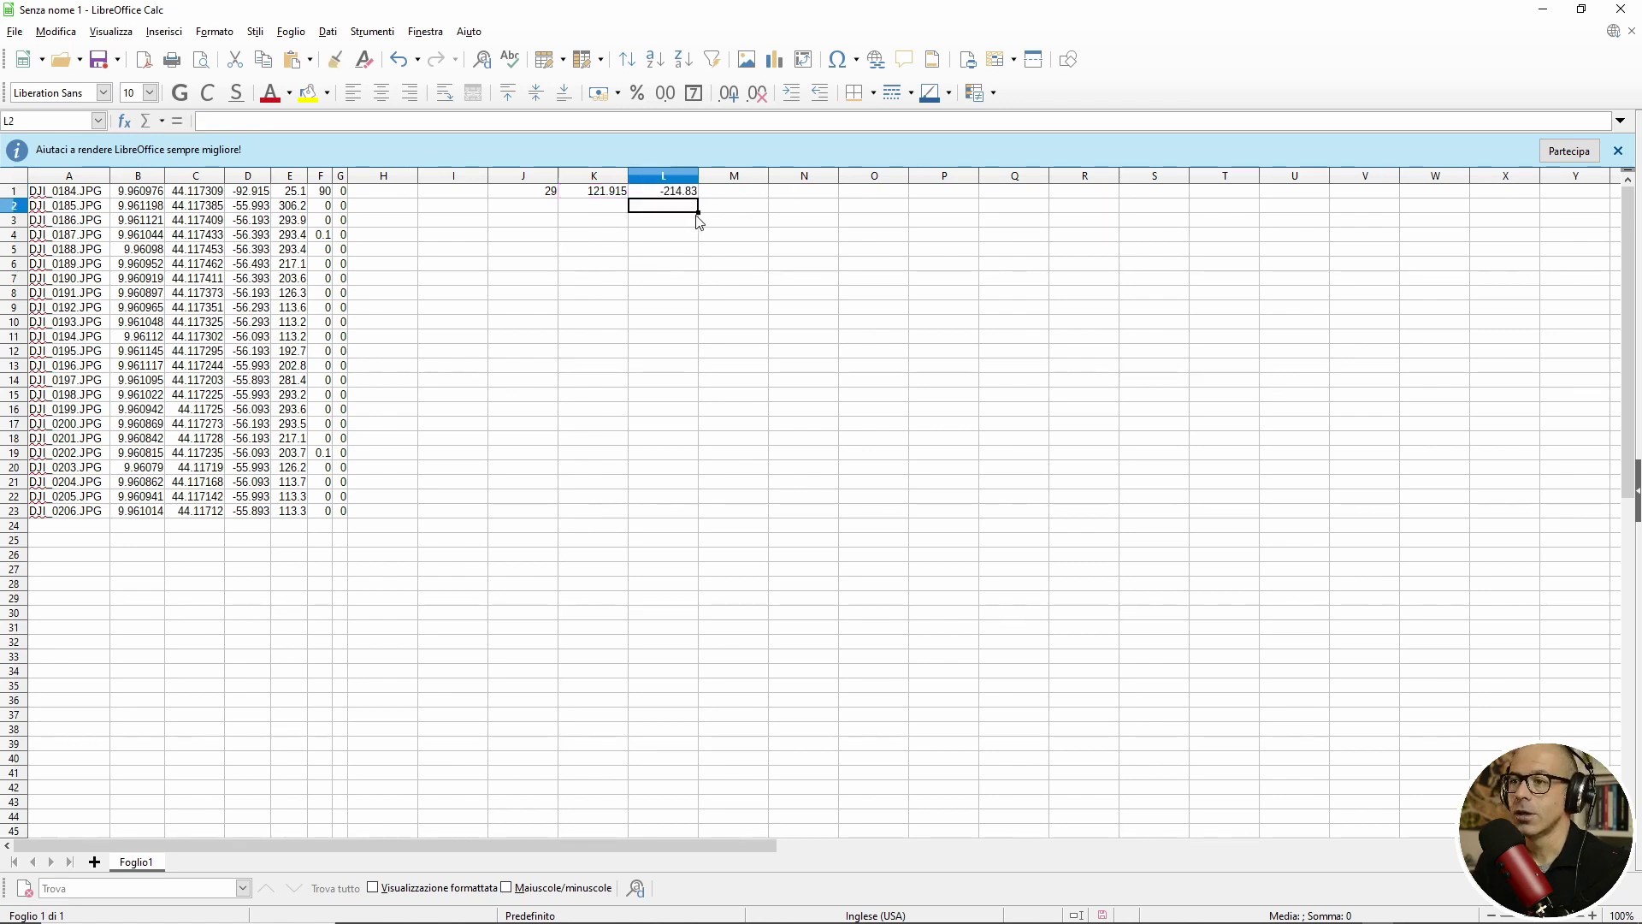
# Step: Correct the formula in L1 to =D1+$K$1 so that the offset is added to the altitude
pyautogui.click(664, 193)
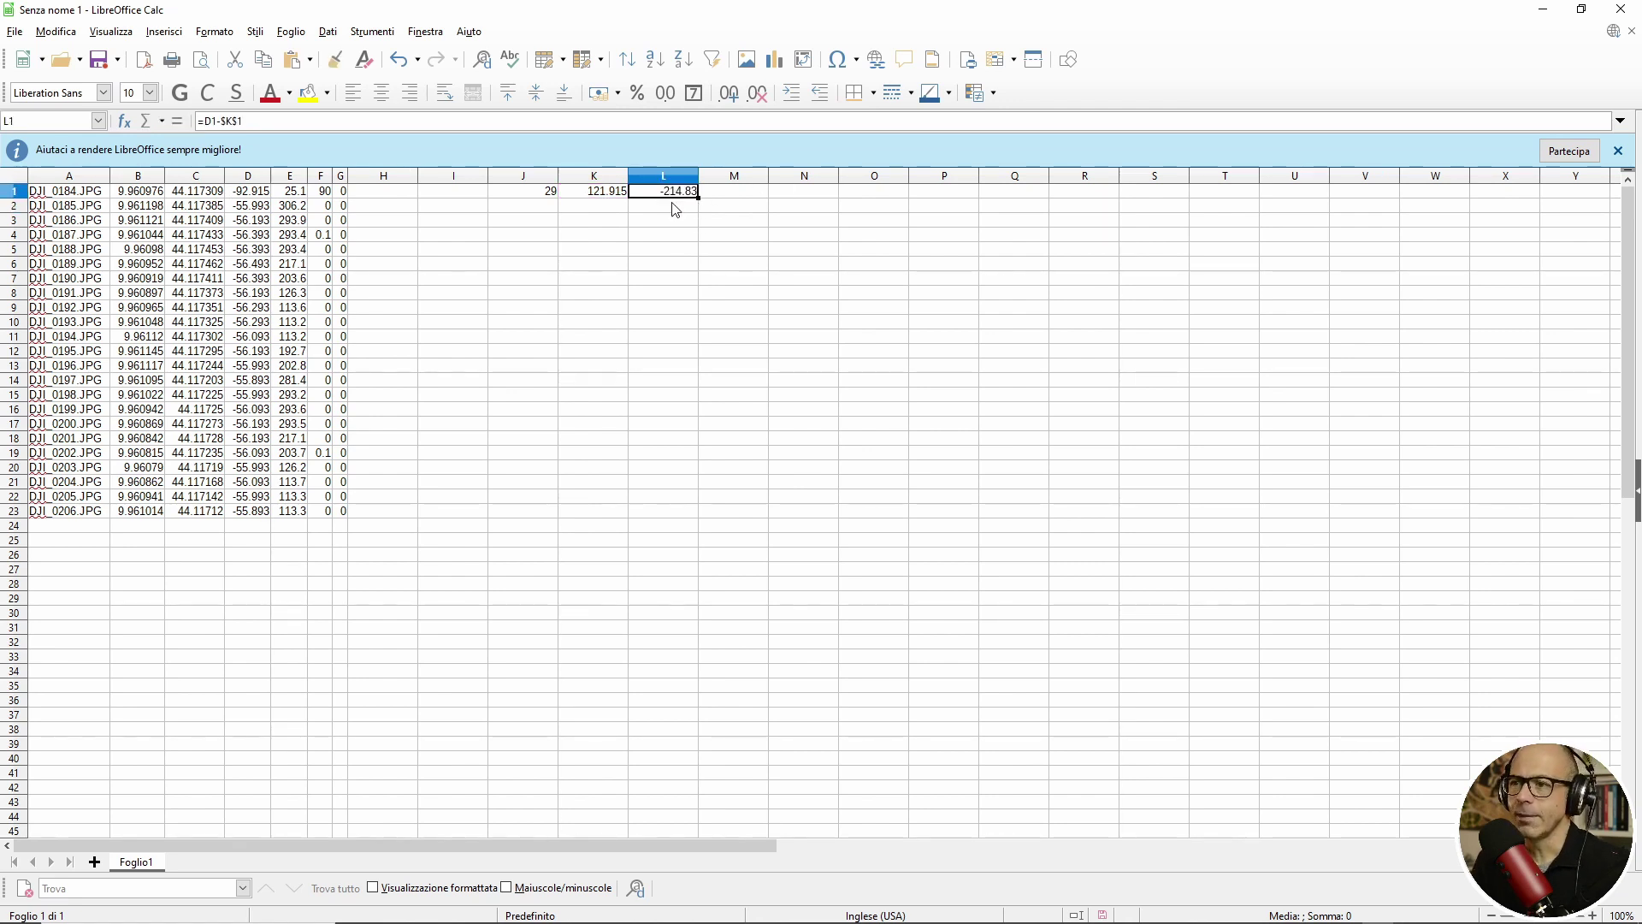
pyautogui.click(246, 122)
pyautogui.press('Return')
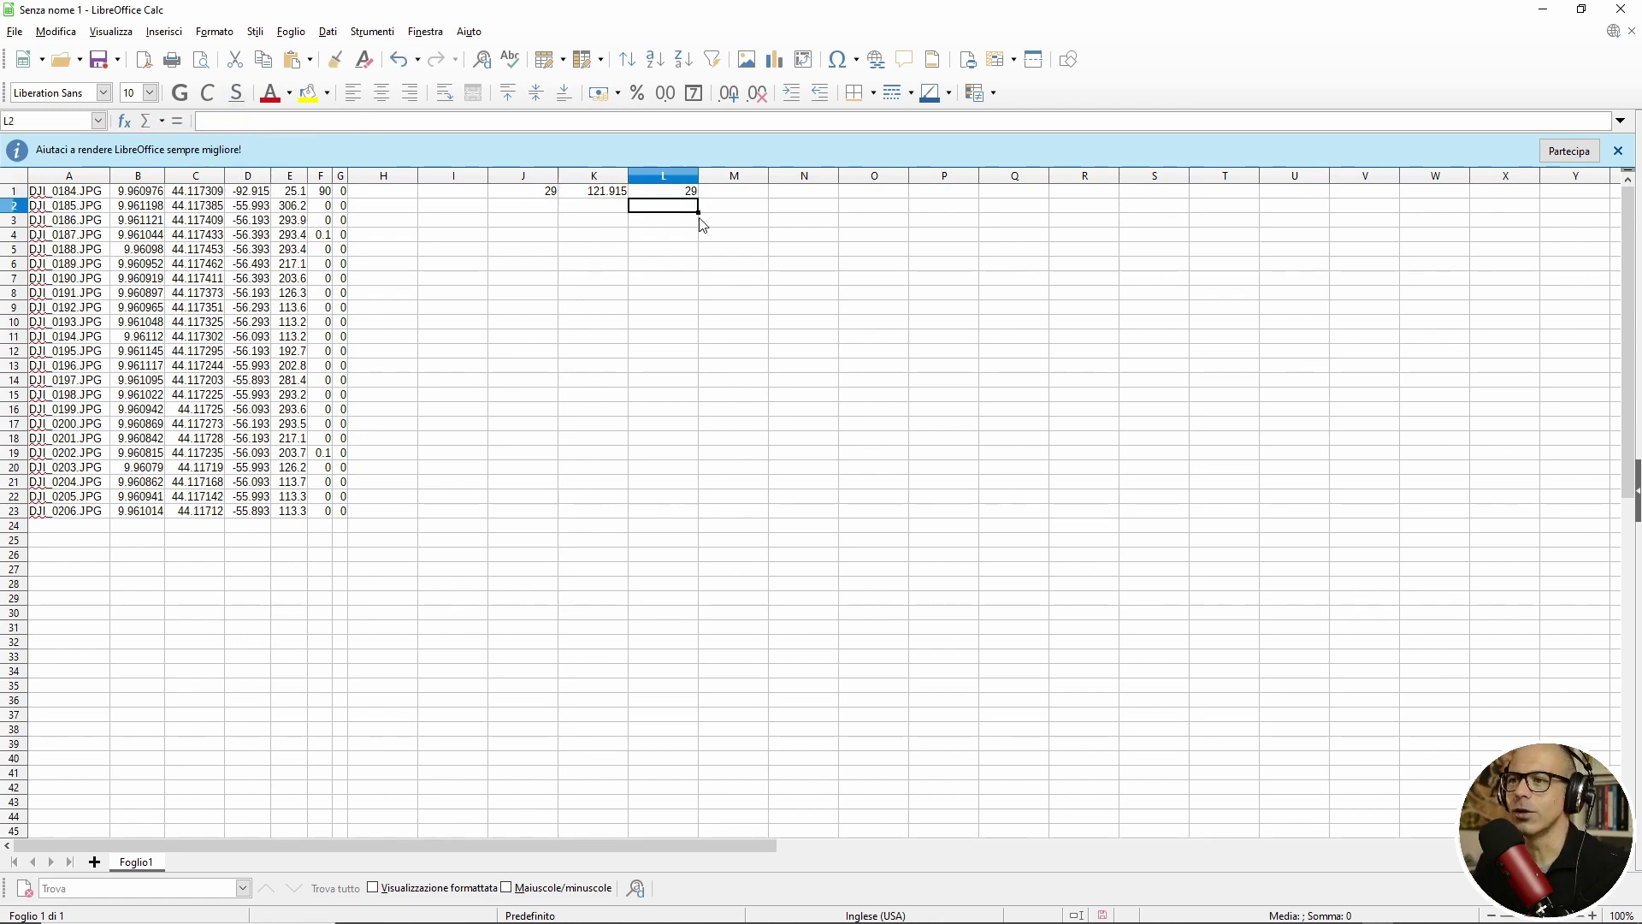
# Step: Fill the corrected altitude formula from L1 down to L23
pyautogui.click(693, 193)
pyautogui.moveTo(696, 200); pyautogui.dragTo(688, 518)
pyautogui.click(748, 567)
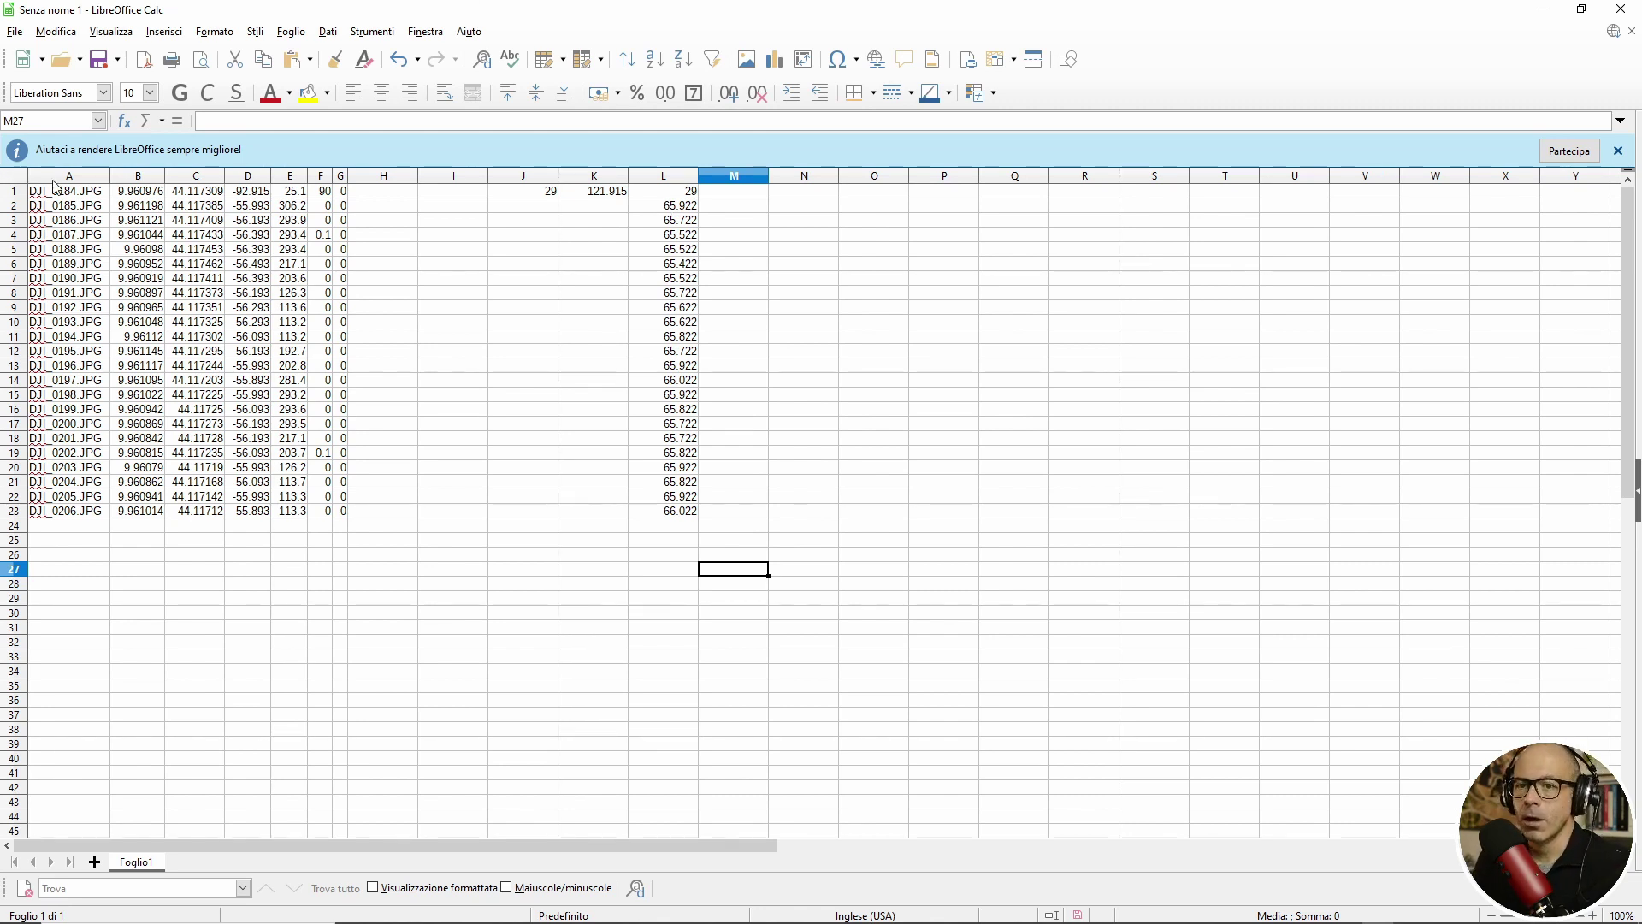
pyautogui.moveTo(53, 195); pyautogui.dragTo(340, 515)
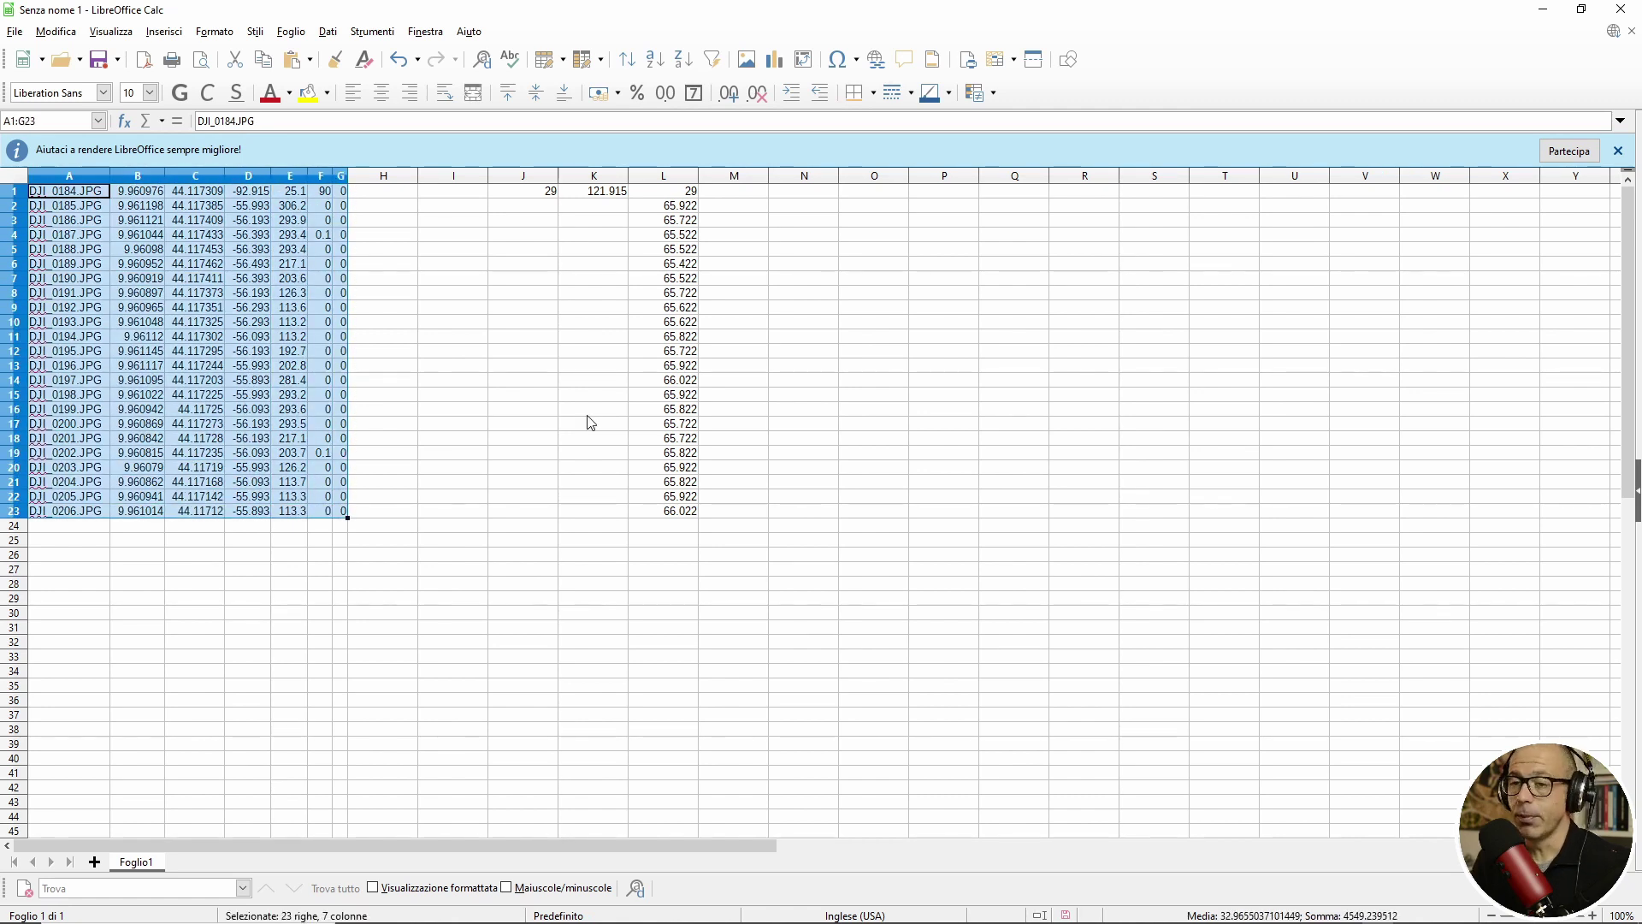
pyautogui.click(521, 511)
# Step: Copy the corrected altitudes in L1:L23 and paste them as numbers only over the original altitudes in D1:D23
pyautogui.moveTo(684, 192); pyautogui.dragTo(668, 515)
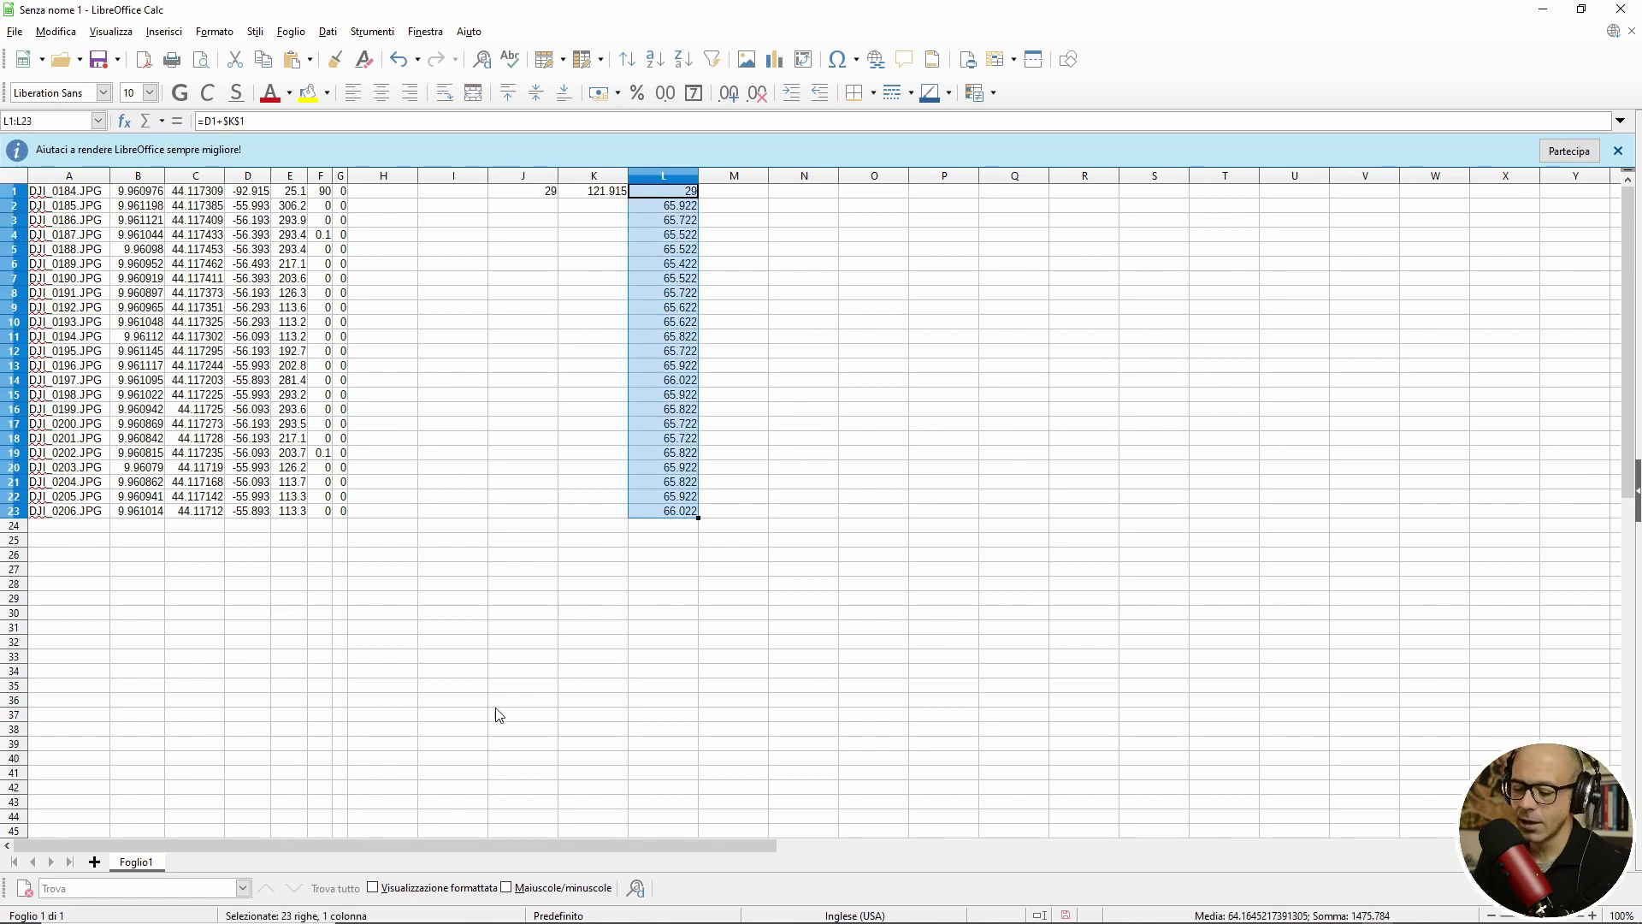
pyautogui.hotkey('ctrl', 'c')
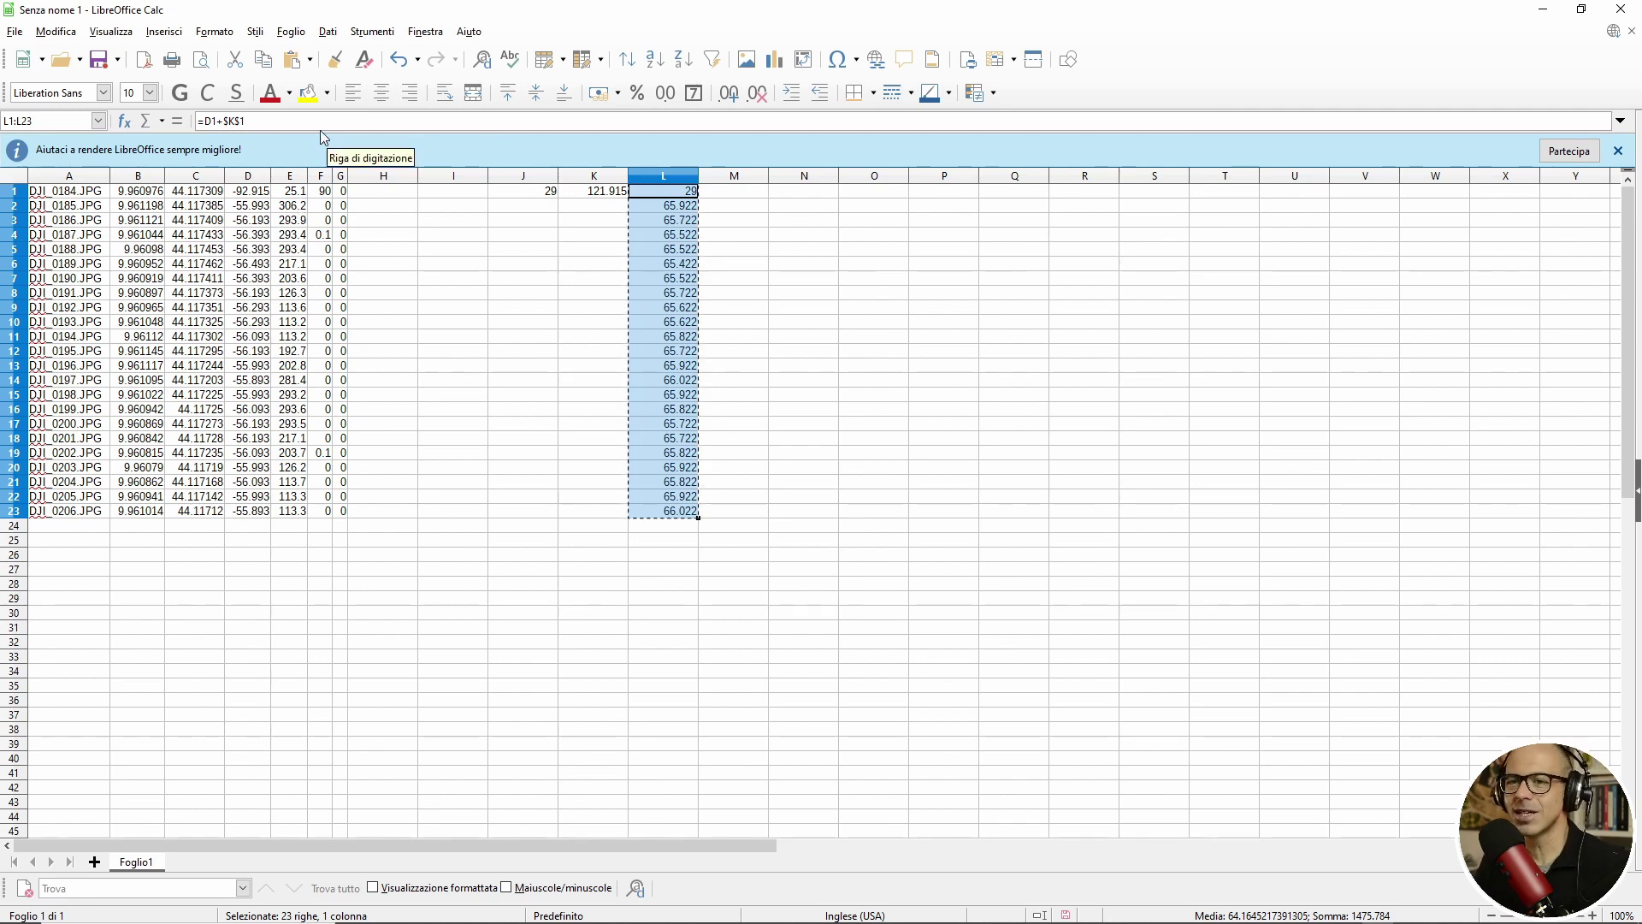
pyautogui.rightClick(261, 191)
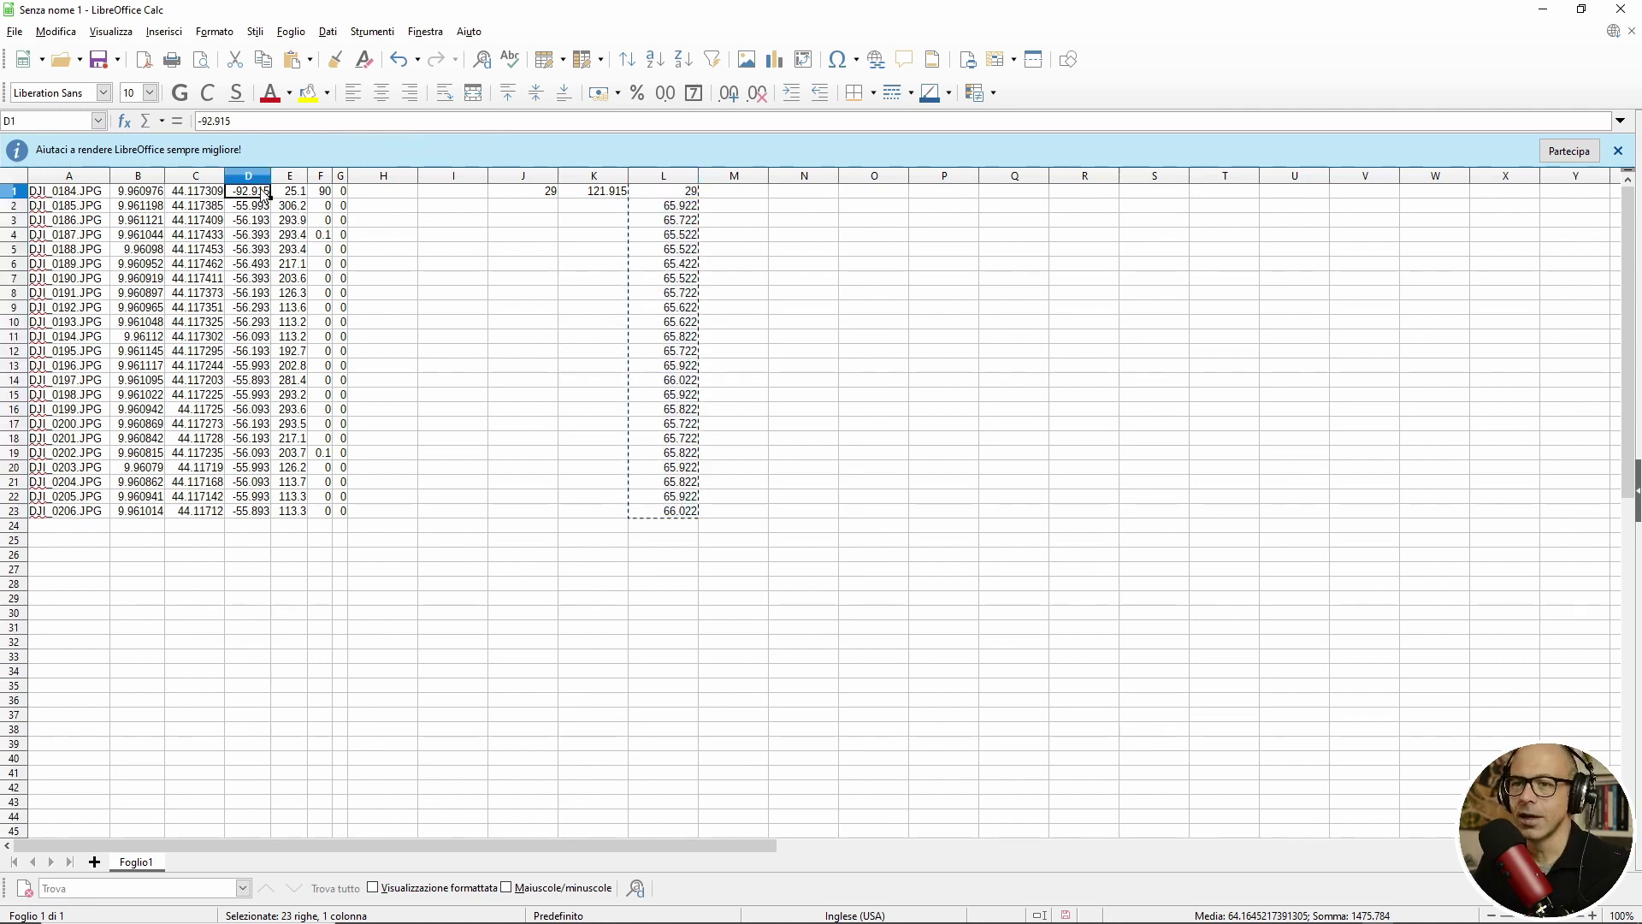
pyautogui.moveTo(329, 263)
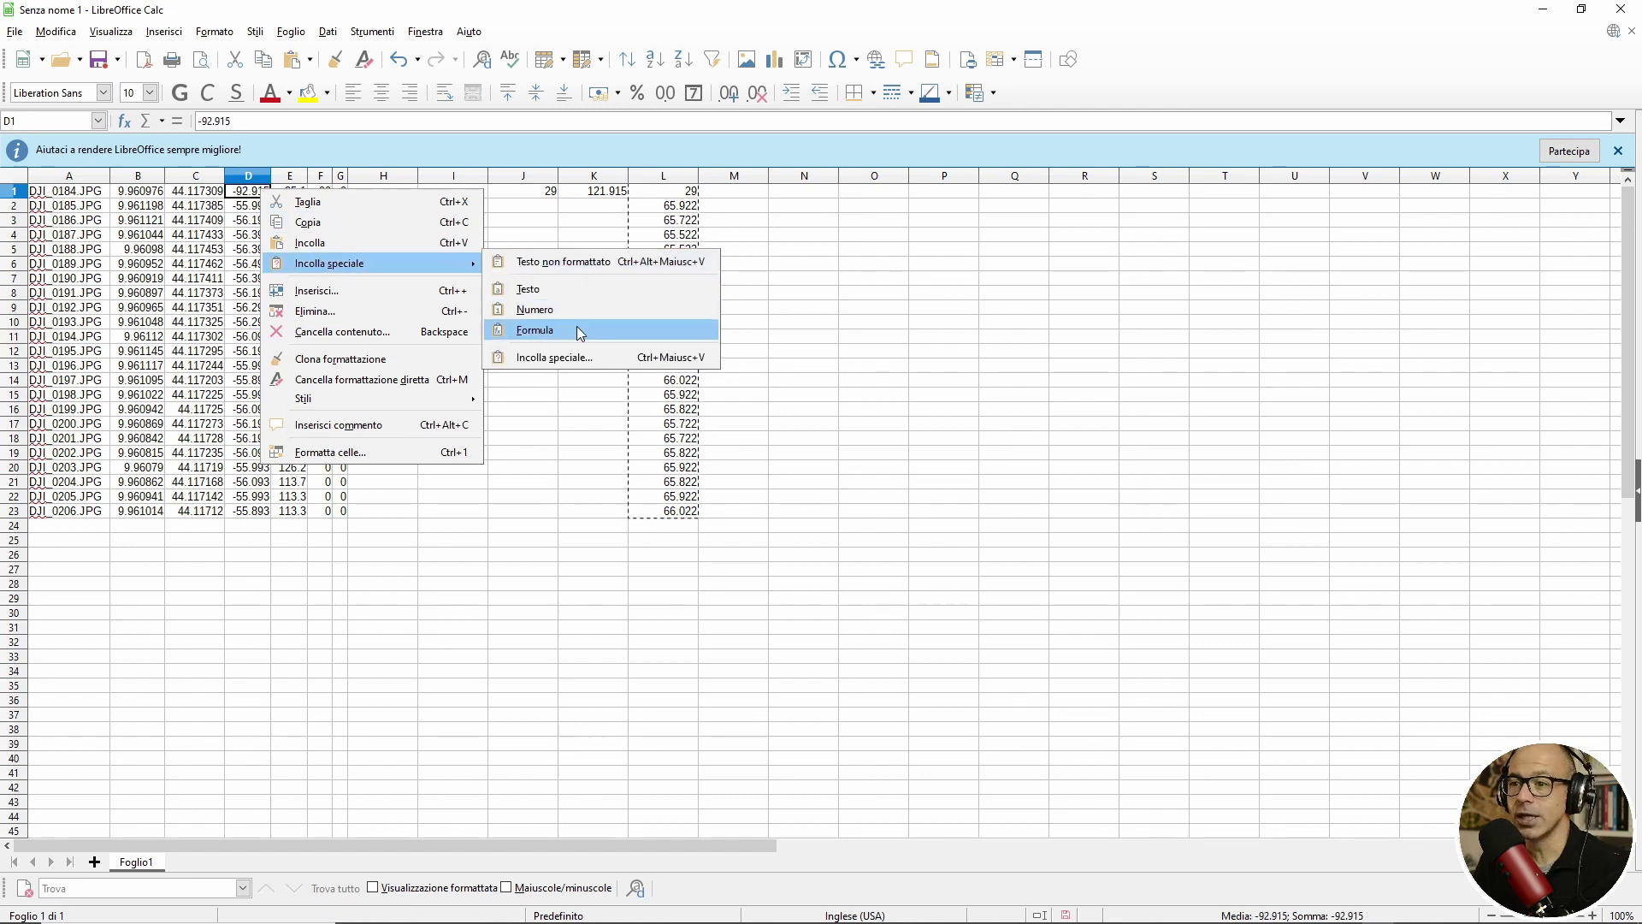
pyautogui.click(533, 308)
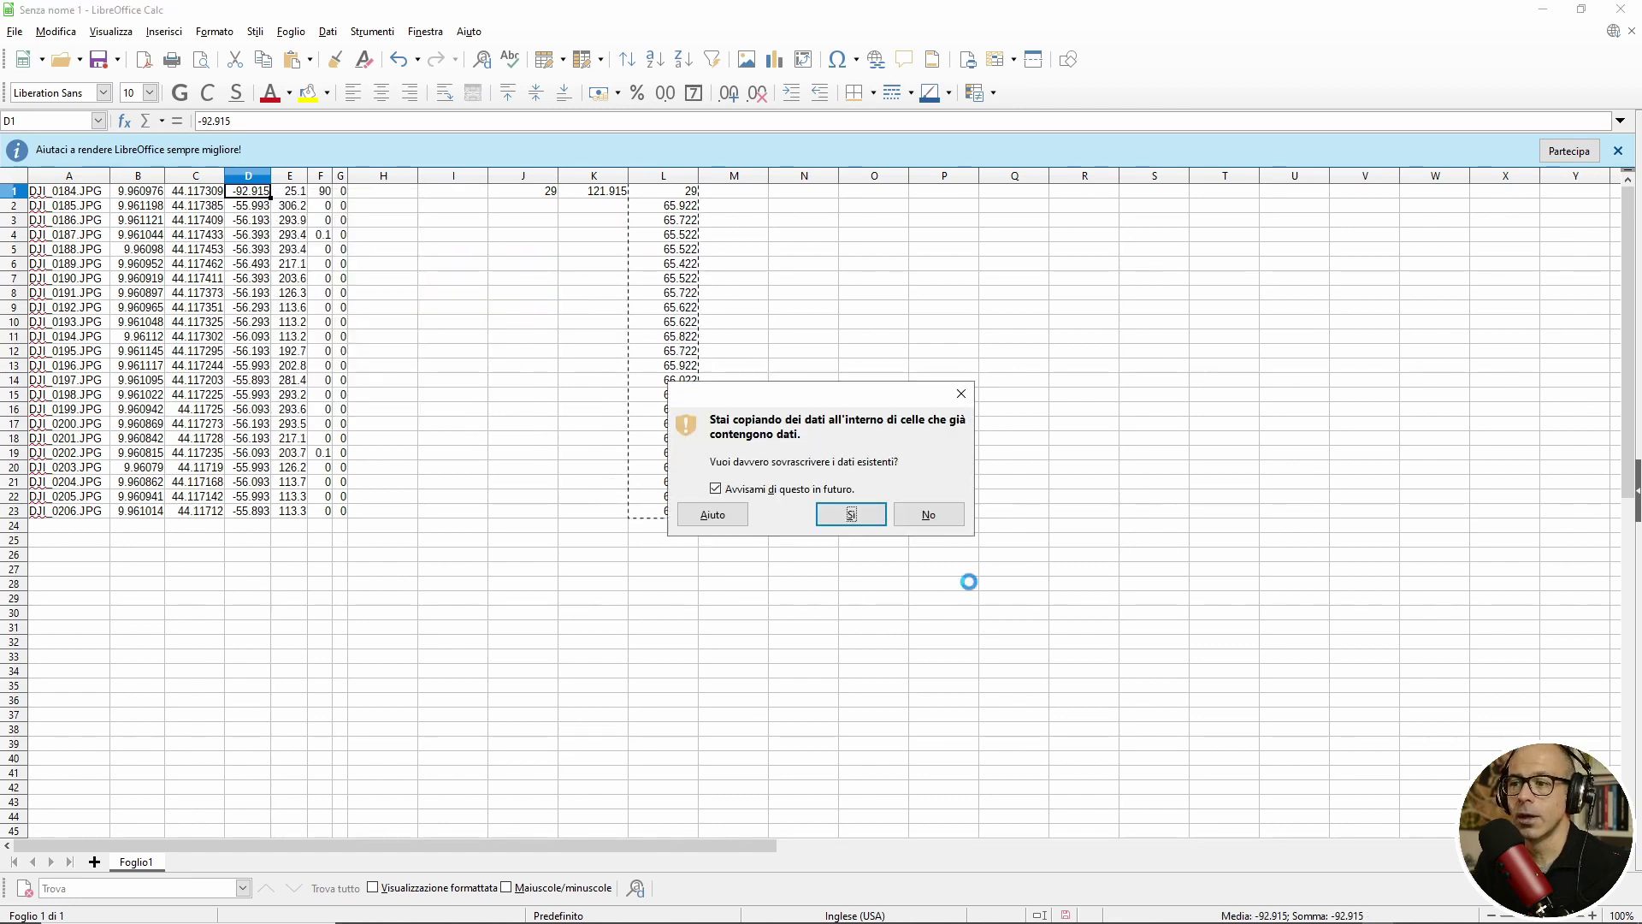
pyautogui.click(851, 524)
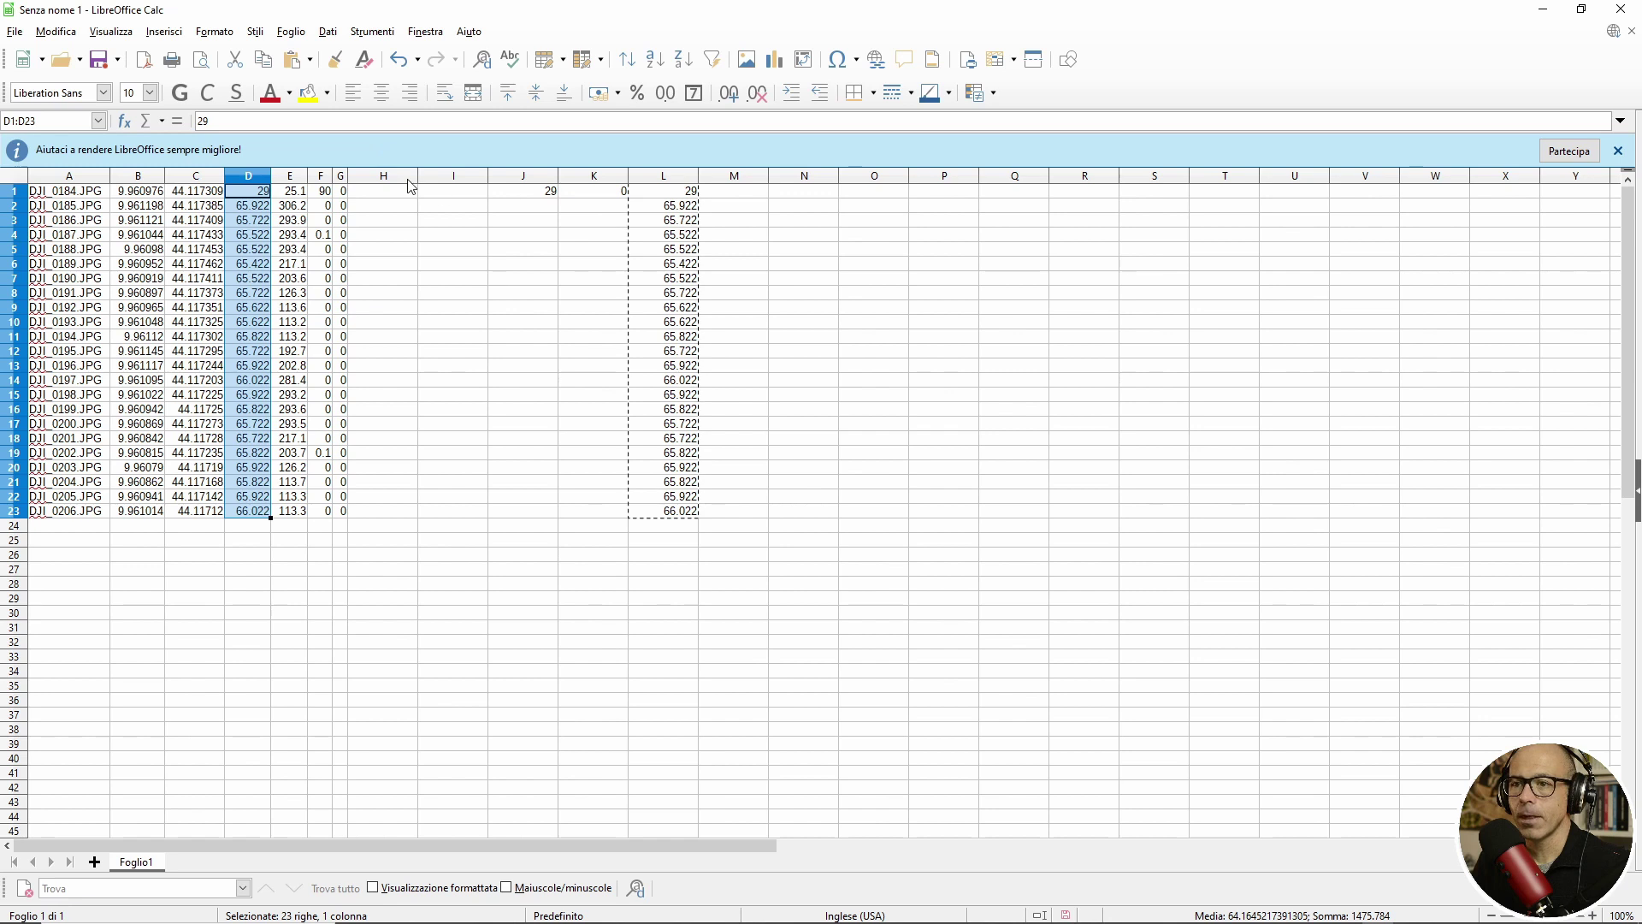
pyautogui.click(452, 235)
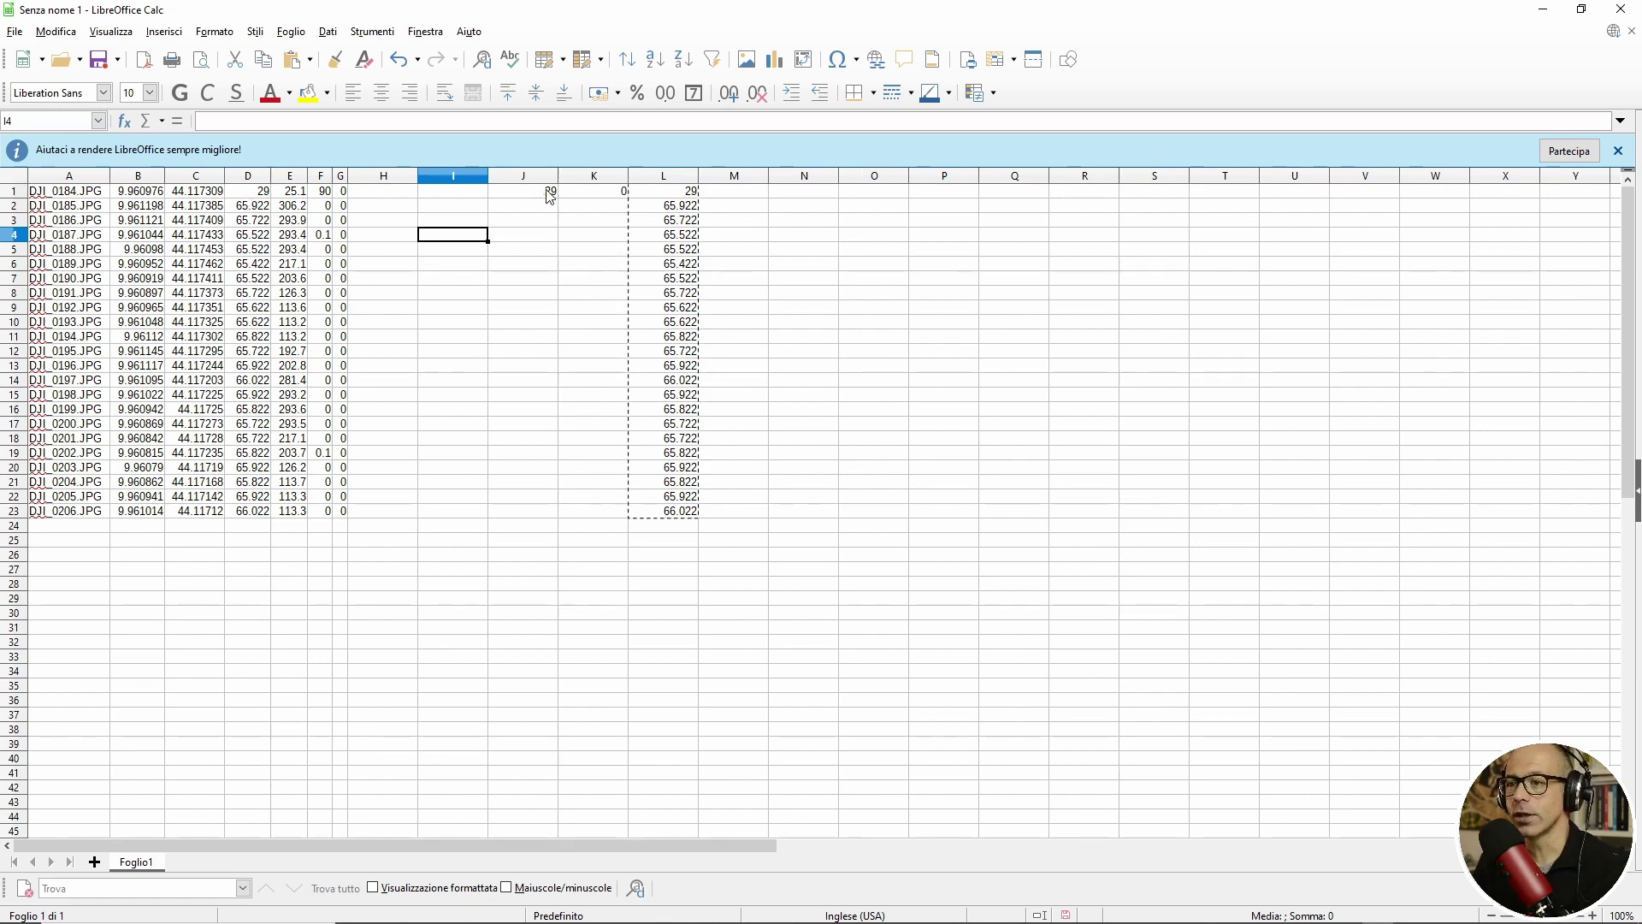
# Step: Copy the photo data in A1:G23 and paste it into a new blank Notepad++ document
pyautogui.moveTo(68, 191); pyautogui.dragTo(340, 519)
pyautogui.hotkey('ctrl', 'c')
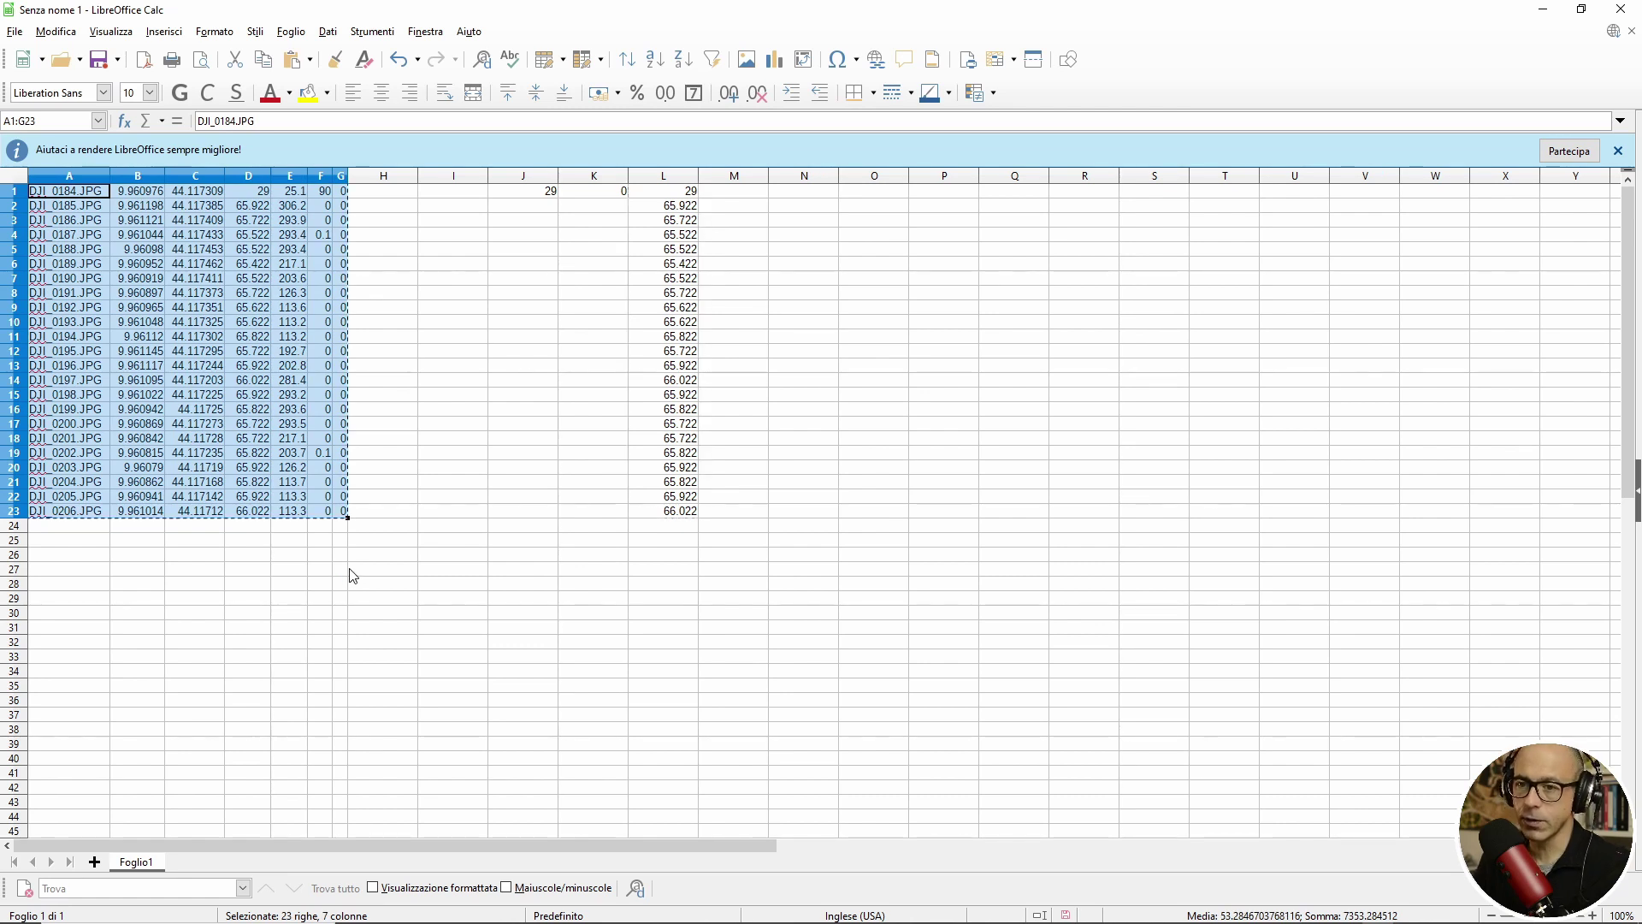
pyautogui.click(1420, 908)
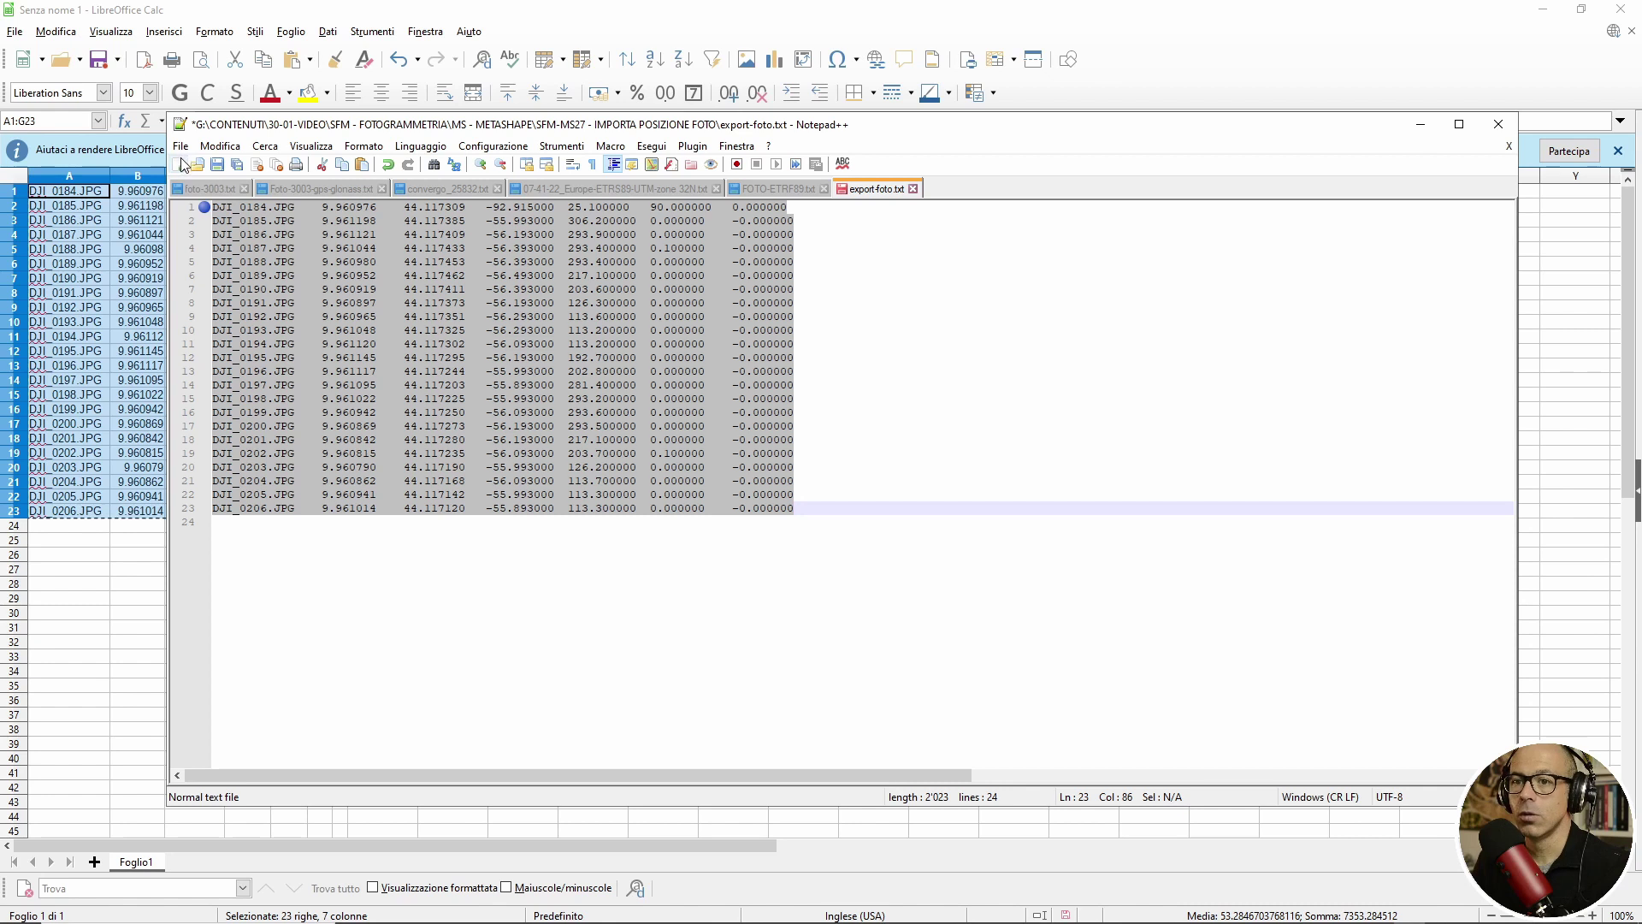
pyautogui.click(177, 164)
pyautogui.hotkey('ctrl', 'v')
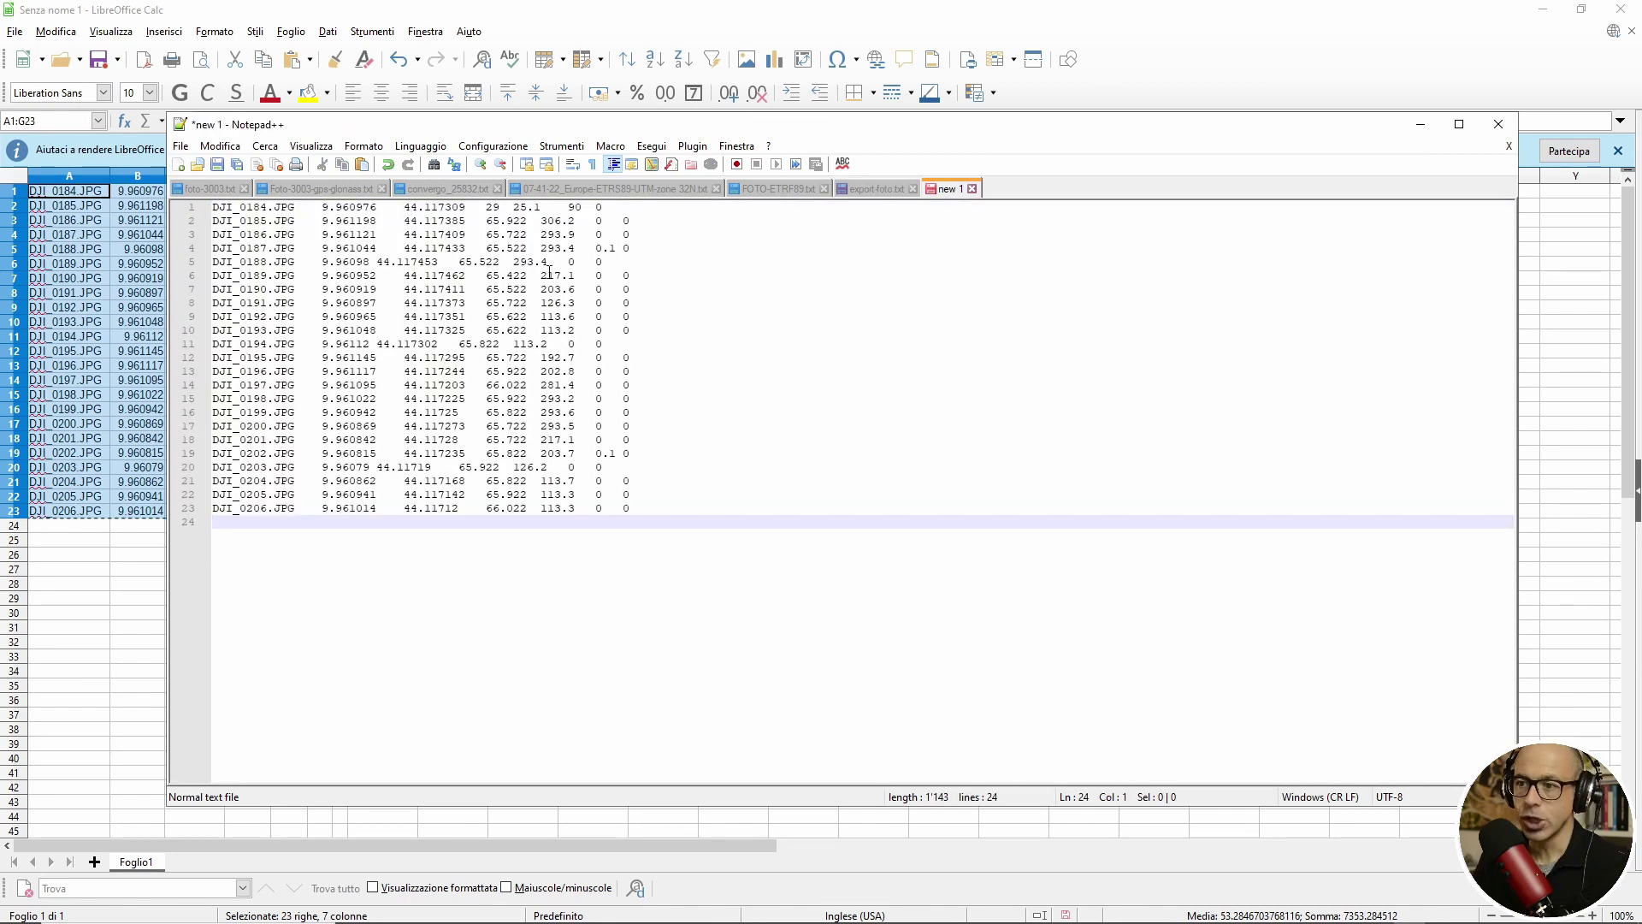
# Step: Check the separator between longitude and latitude in the DJI_0188.JPG row and its neighbouring rows
pyautogui.click(369, 262)
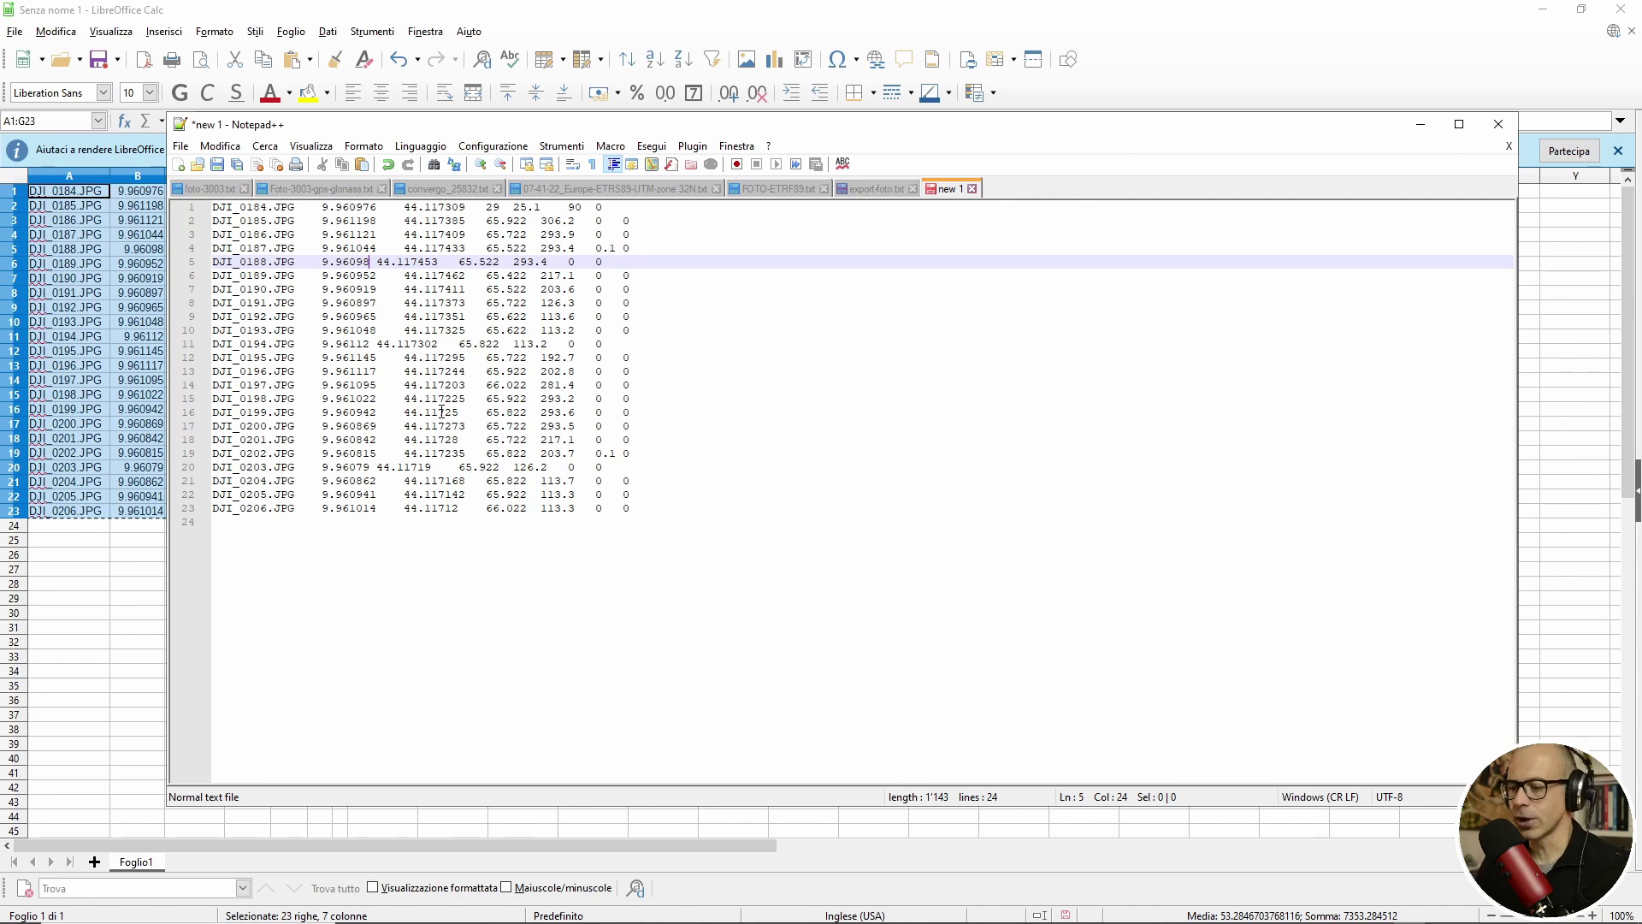
pyautogui.press('Delete')
pyautogui.press('Tab')
pyautogui.press('Up')
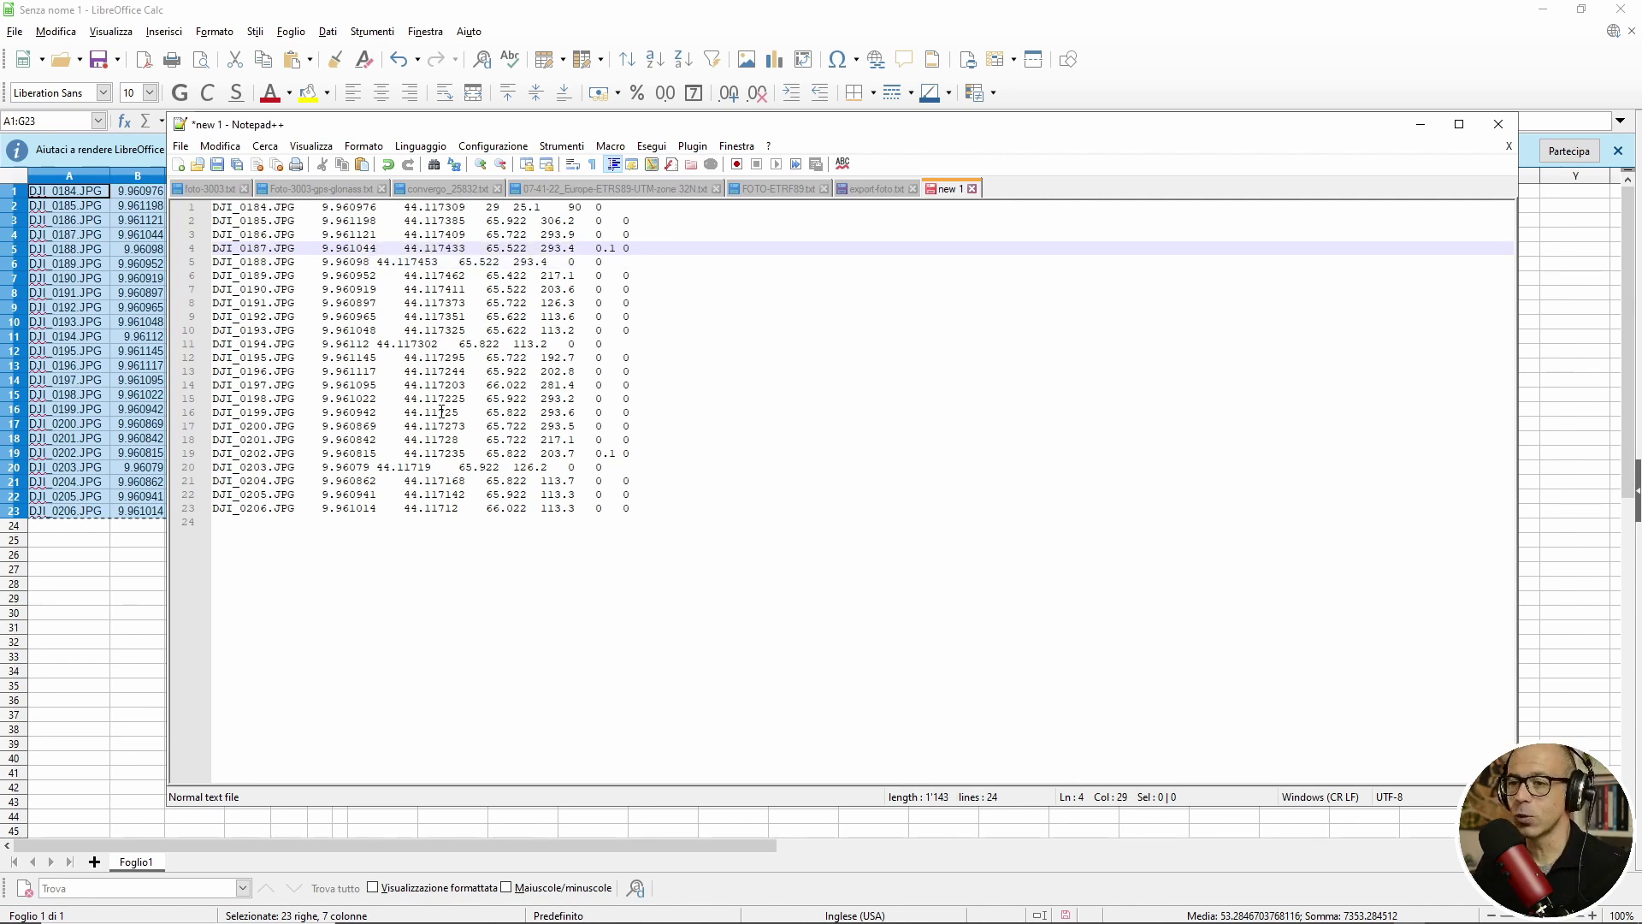
pyautogui.press('Down')
pyautogui.press('Down')
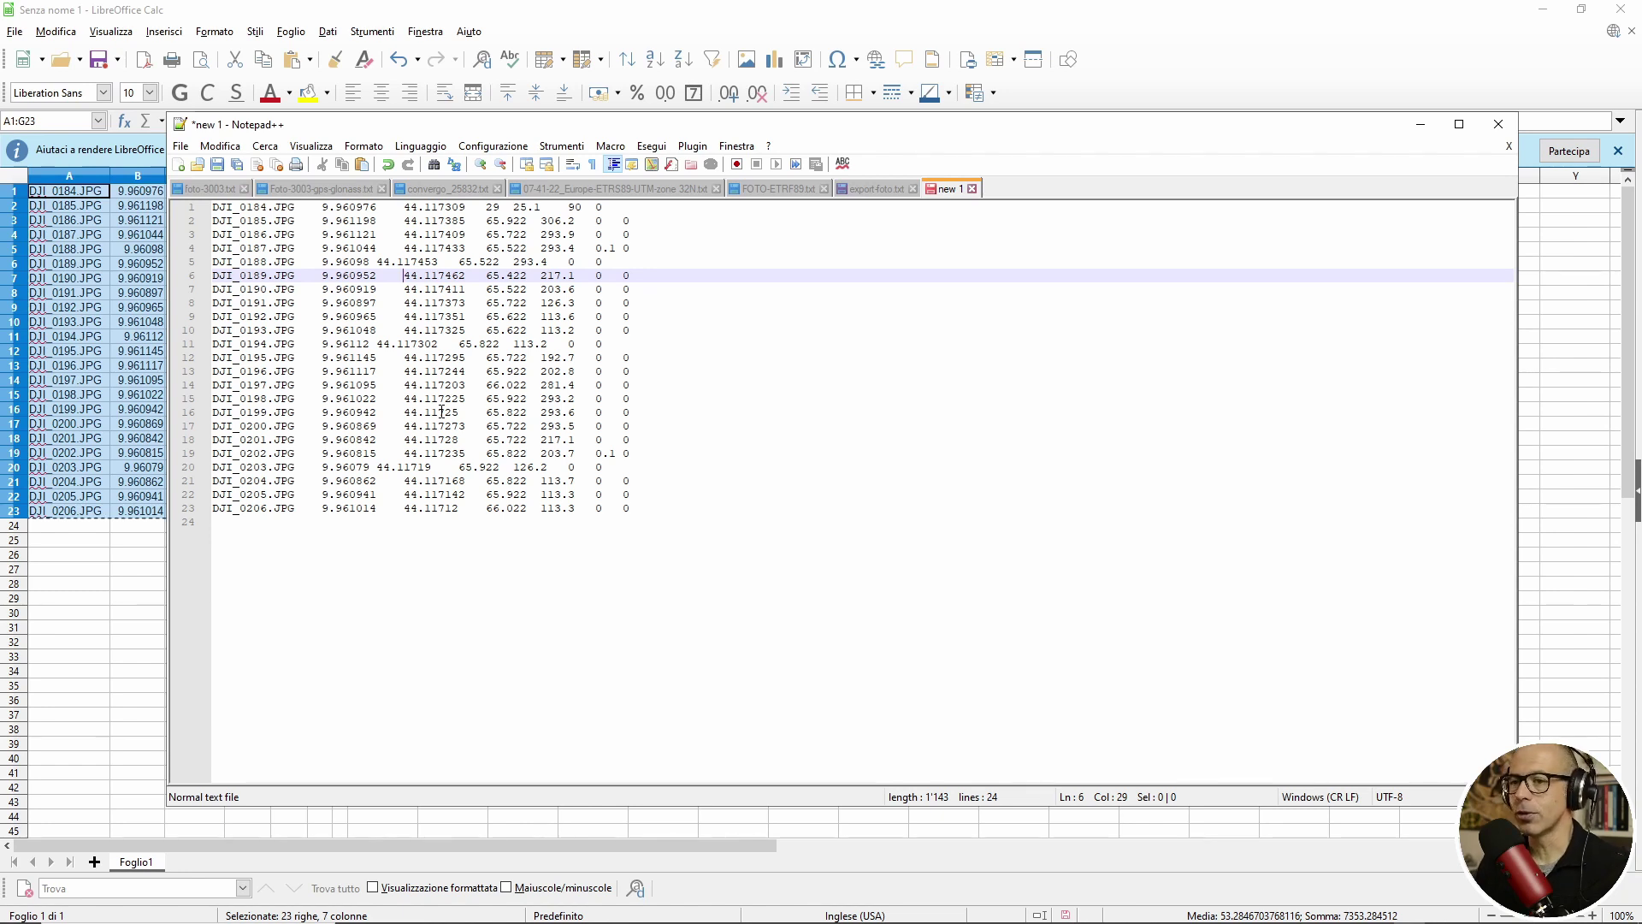
# Step: Save the new text document as foto-corrette.txt in the SFM-MS27 - IMPORTA POSIZIONE FOTO folder
pyautogui.click(180, 145)
pyautogui.click(445, 295)
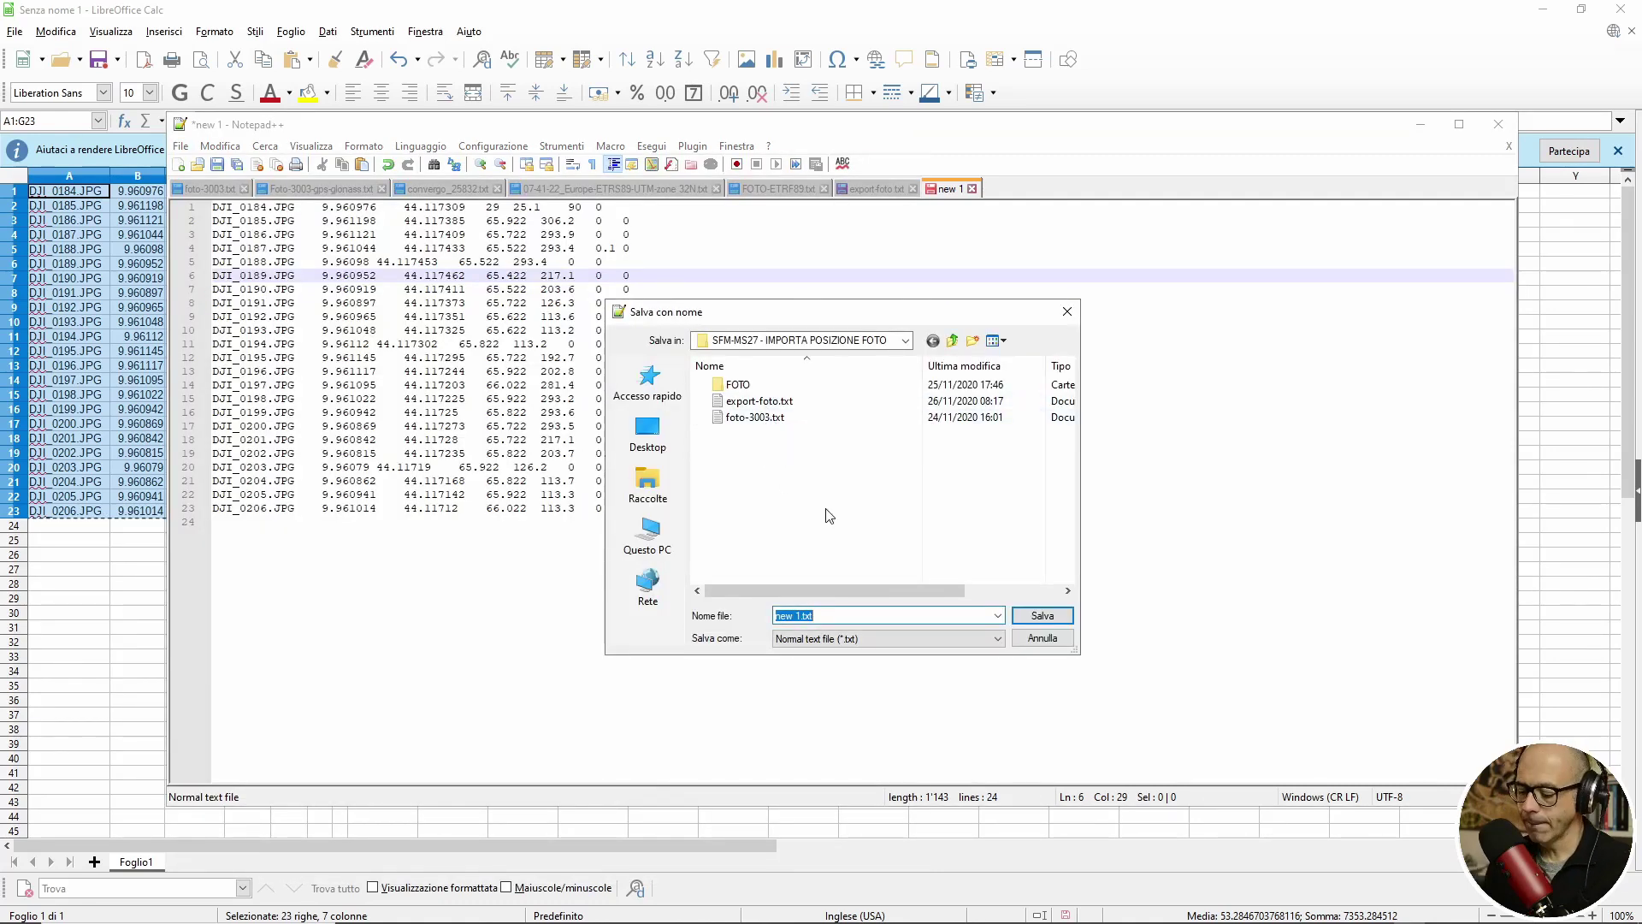
pyautogui.write('foto-corrette')
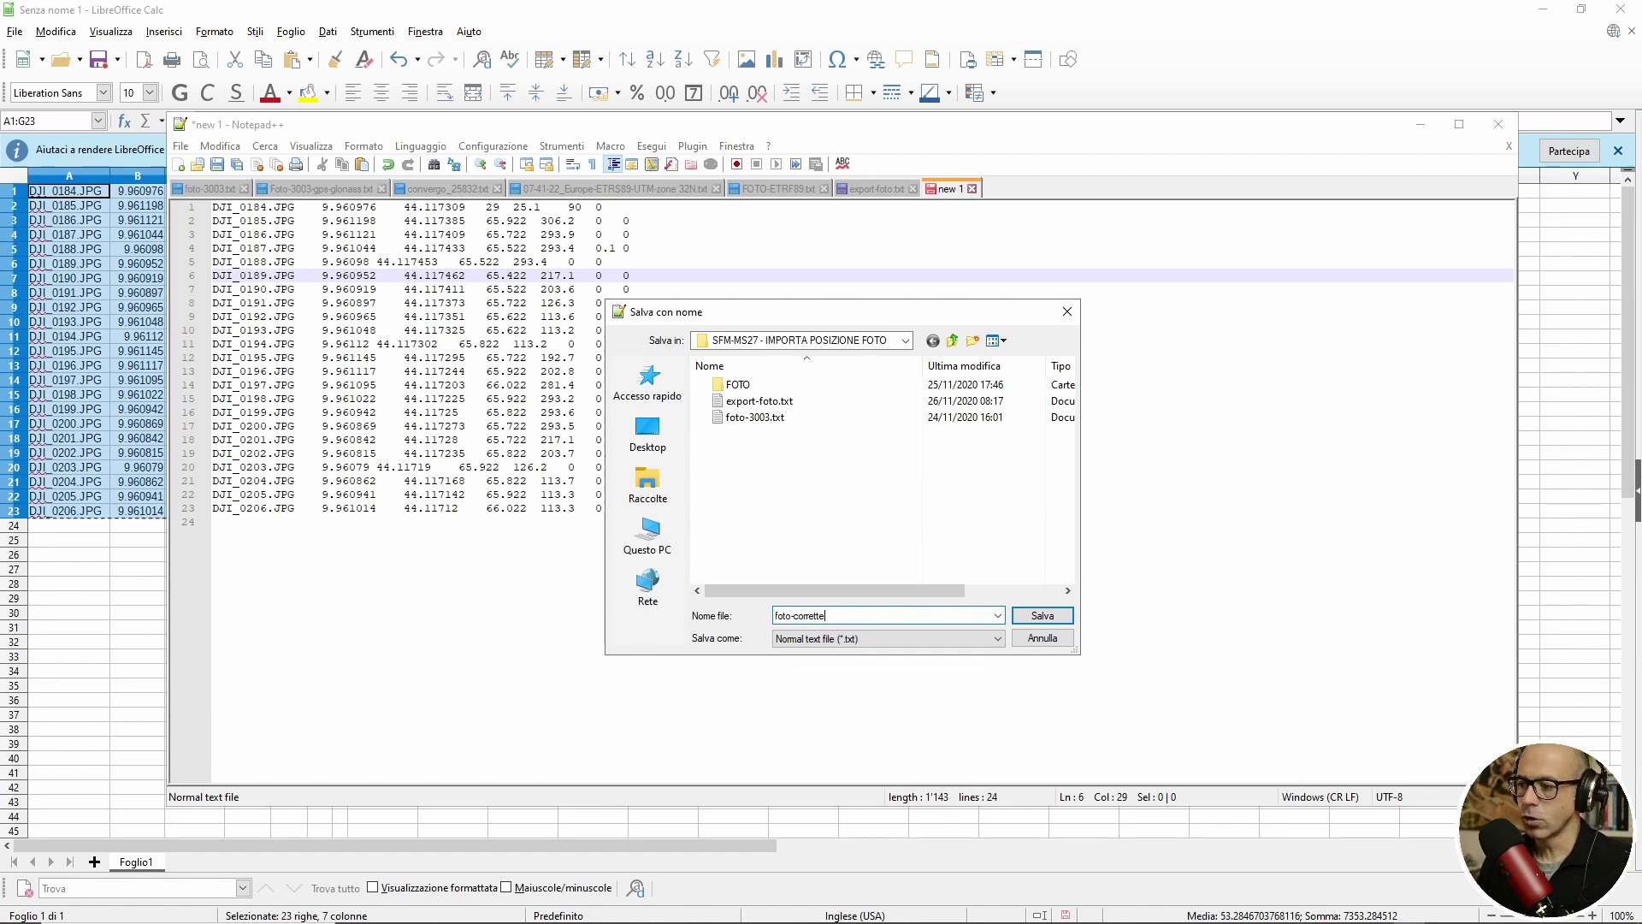
pyautogui.press('Return')
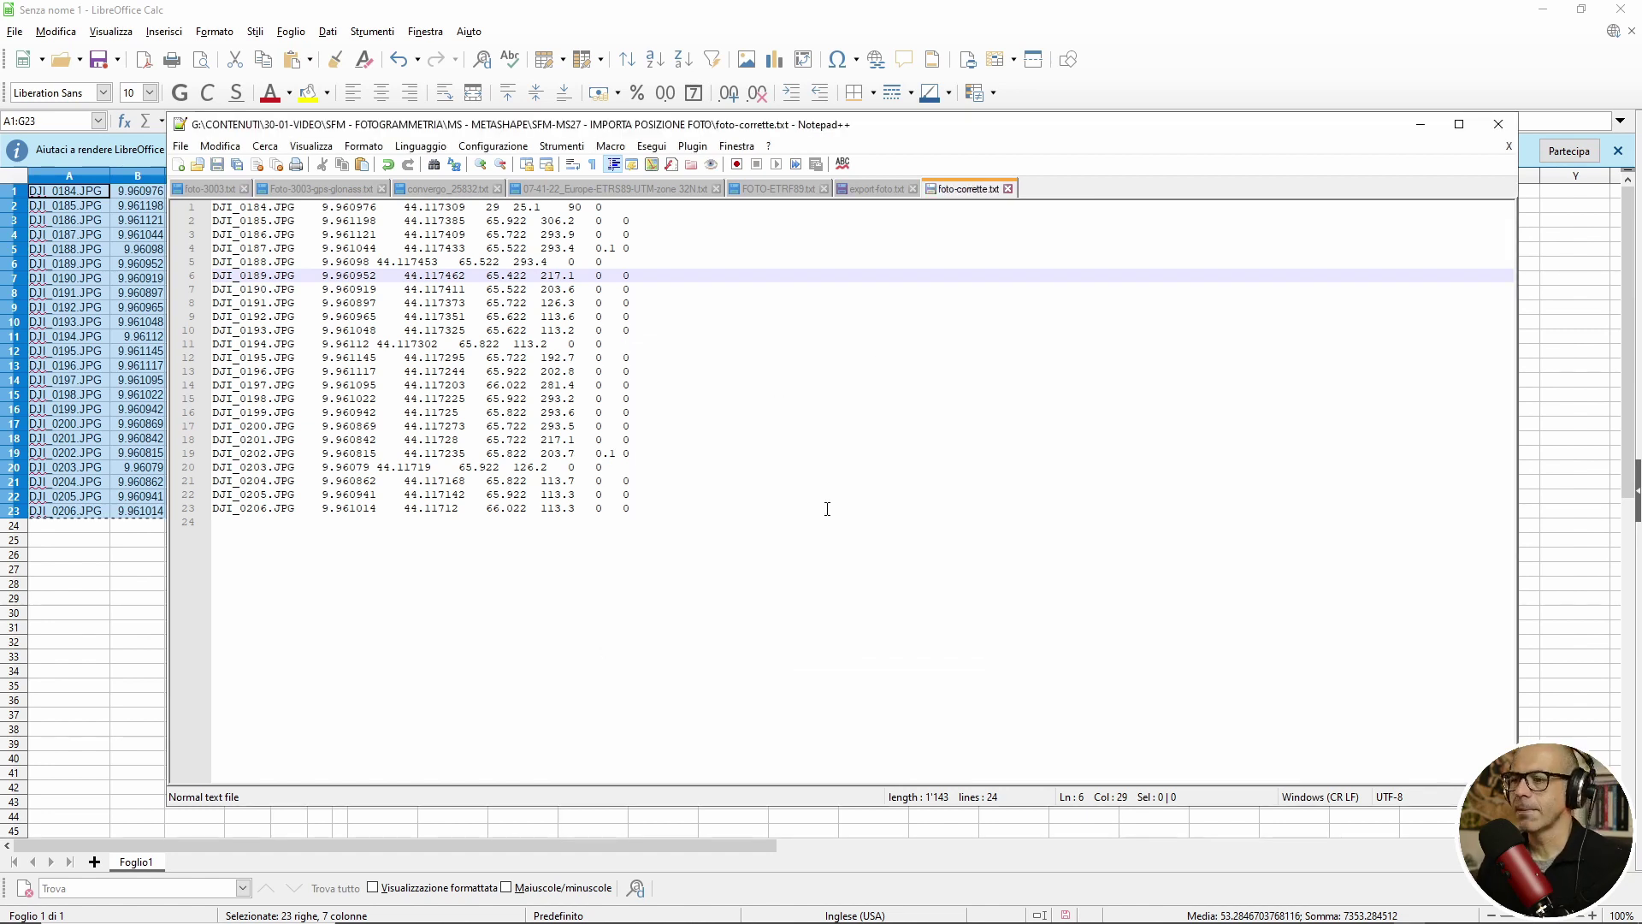
# Step: Minimize Notepad++, LibreOffice Calc and the folder window to return to the Metashape project
pyautogui.click(1417, 128)
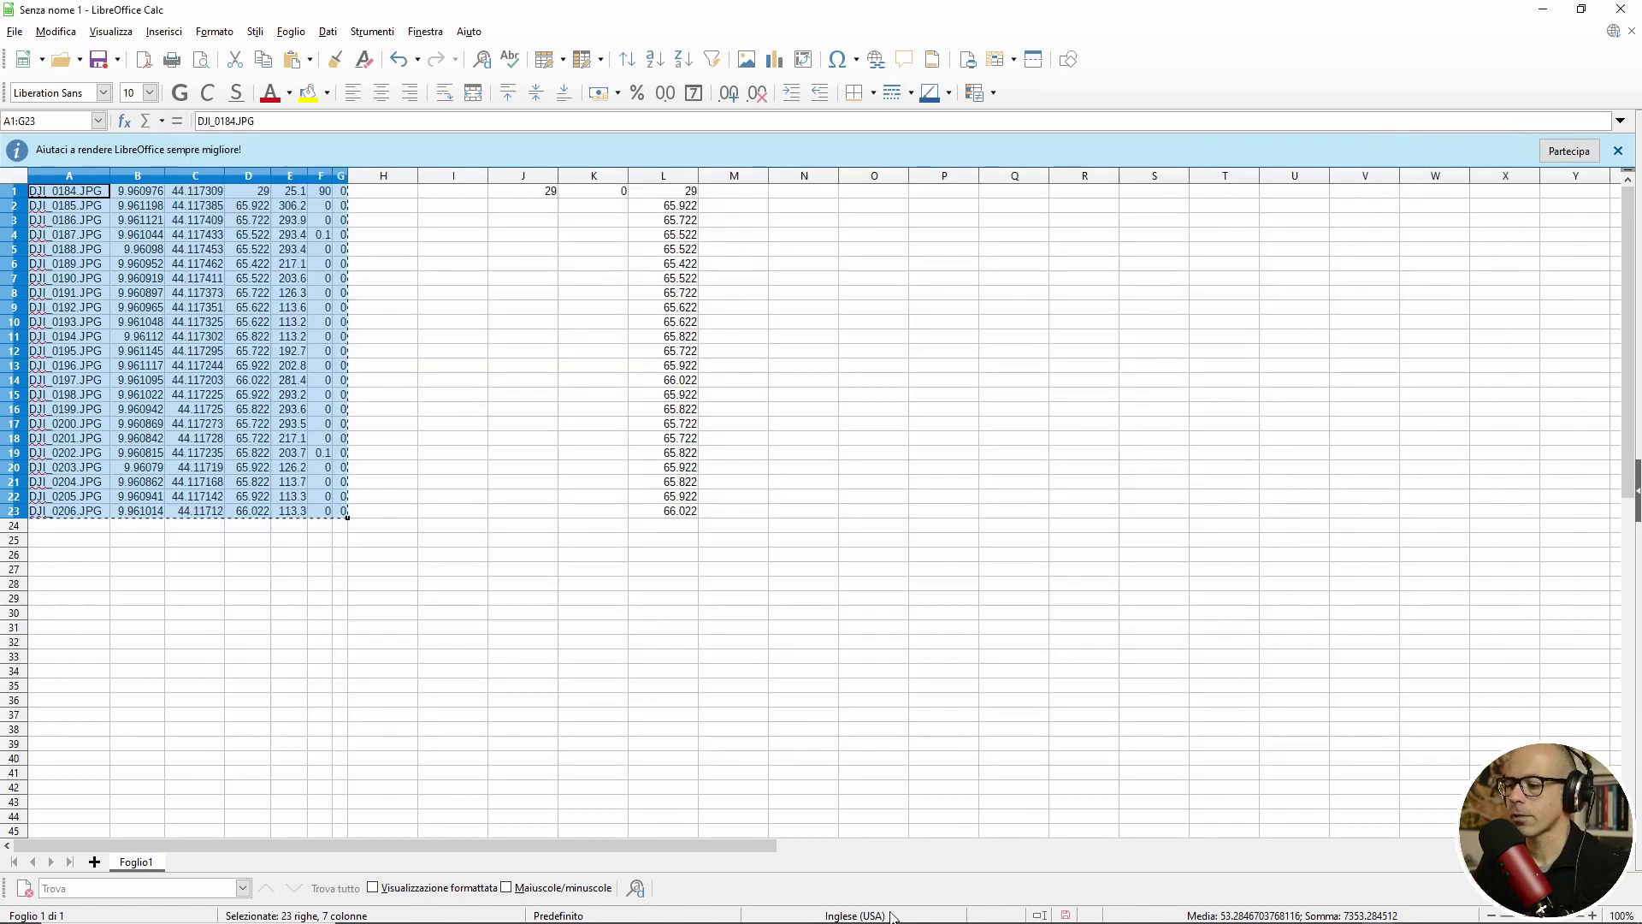
pyautogui.click(1541, 9)
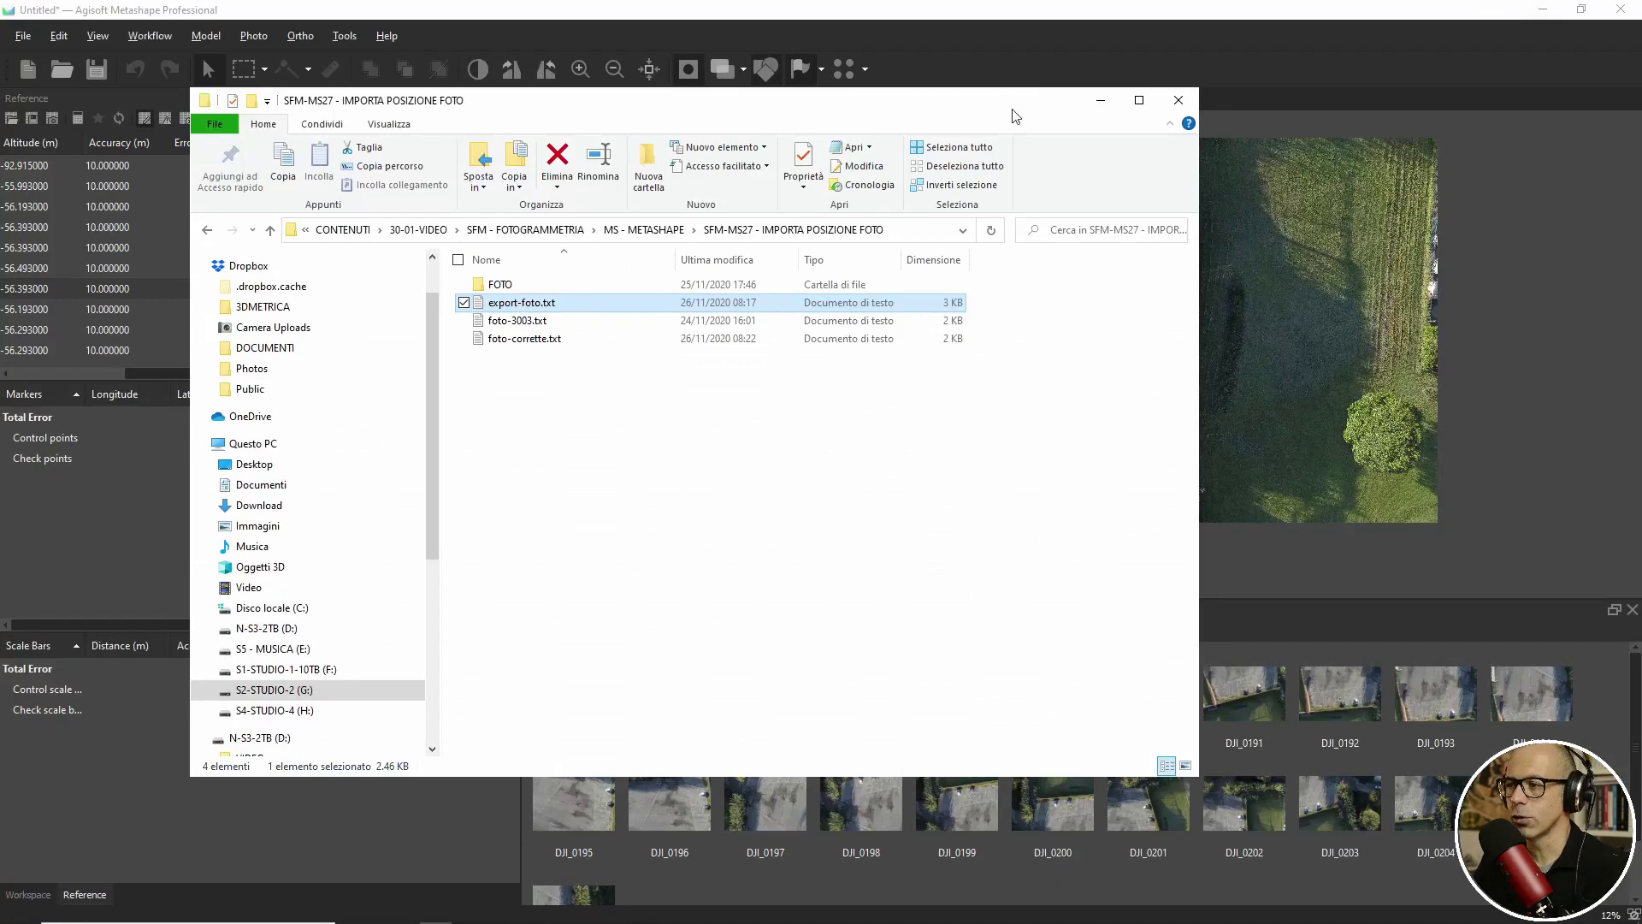
pyautogui.click(1101, 101)
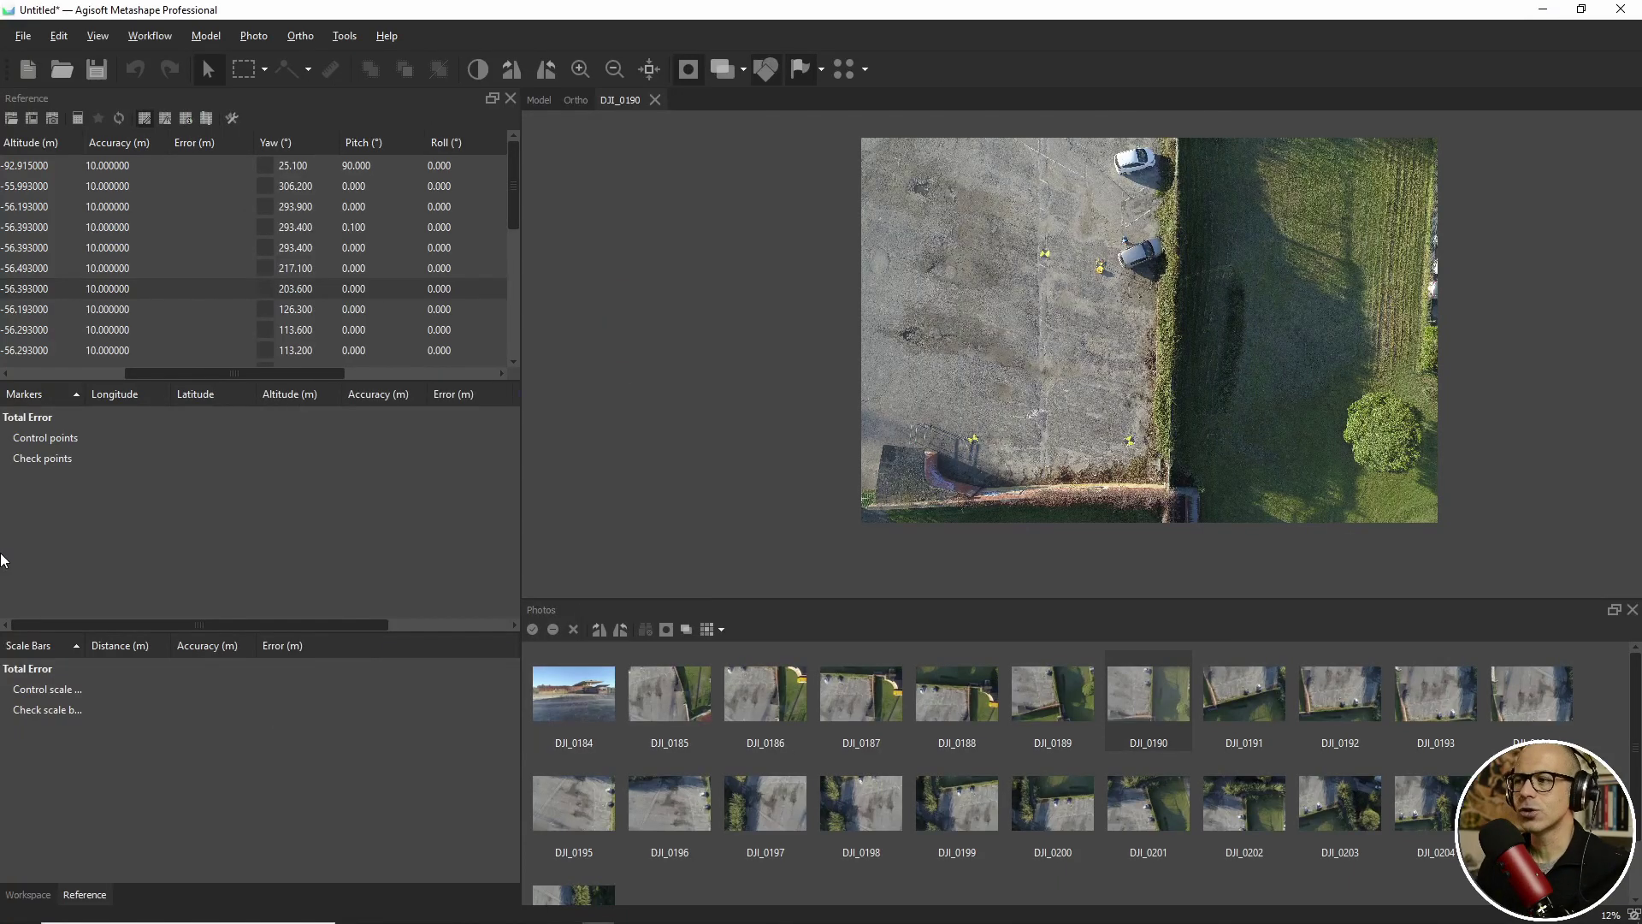
# Step: Close the DJI_0190 photo view and widen the Reference pane to show the cameras' labels and coordinate columns
pyautogui.click(654, 99)
pyautogui.moveTo(1063, 333)
pyautogui.mouseDown()
pyautogui.moveTo(1069, 376)
pyautogui.moveTo(1191, 418)
pyautogui.moveTo(1084, 308)
pyautogui.mouseUp()
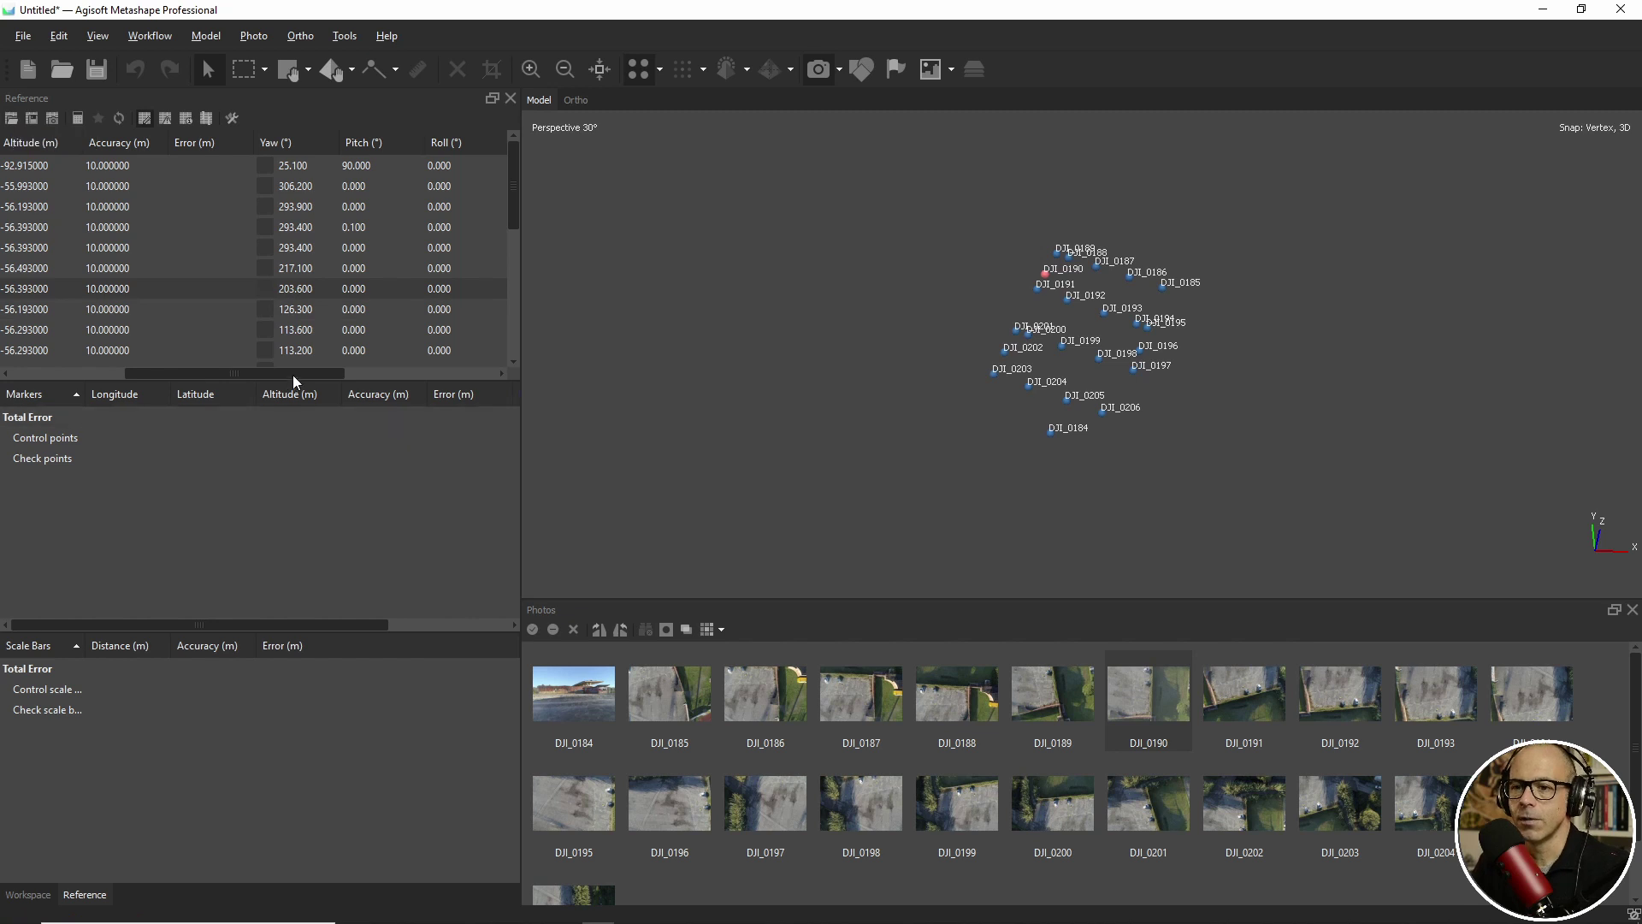
pyautogui.moveTo(523, 305); pyautogui.dragTo(978, 308)
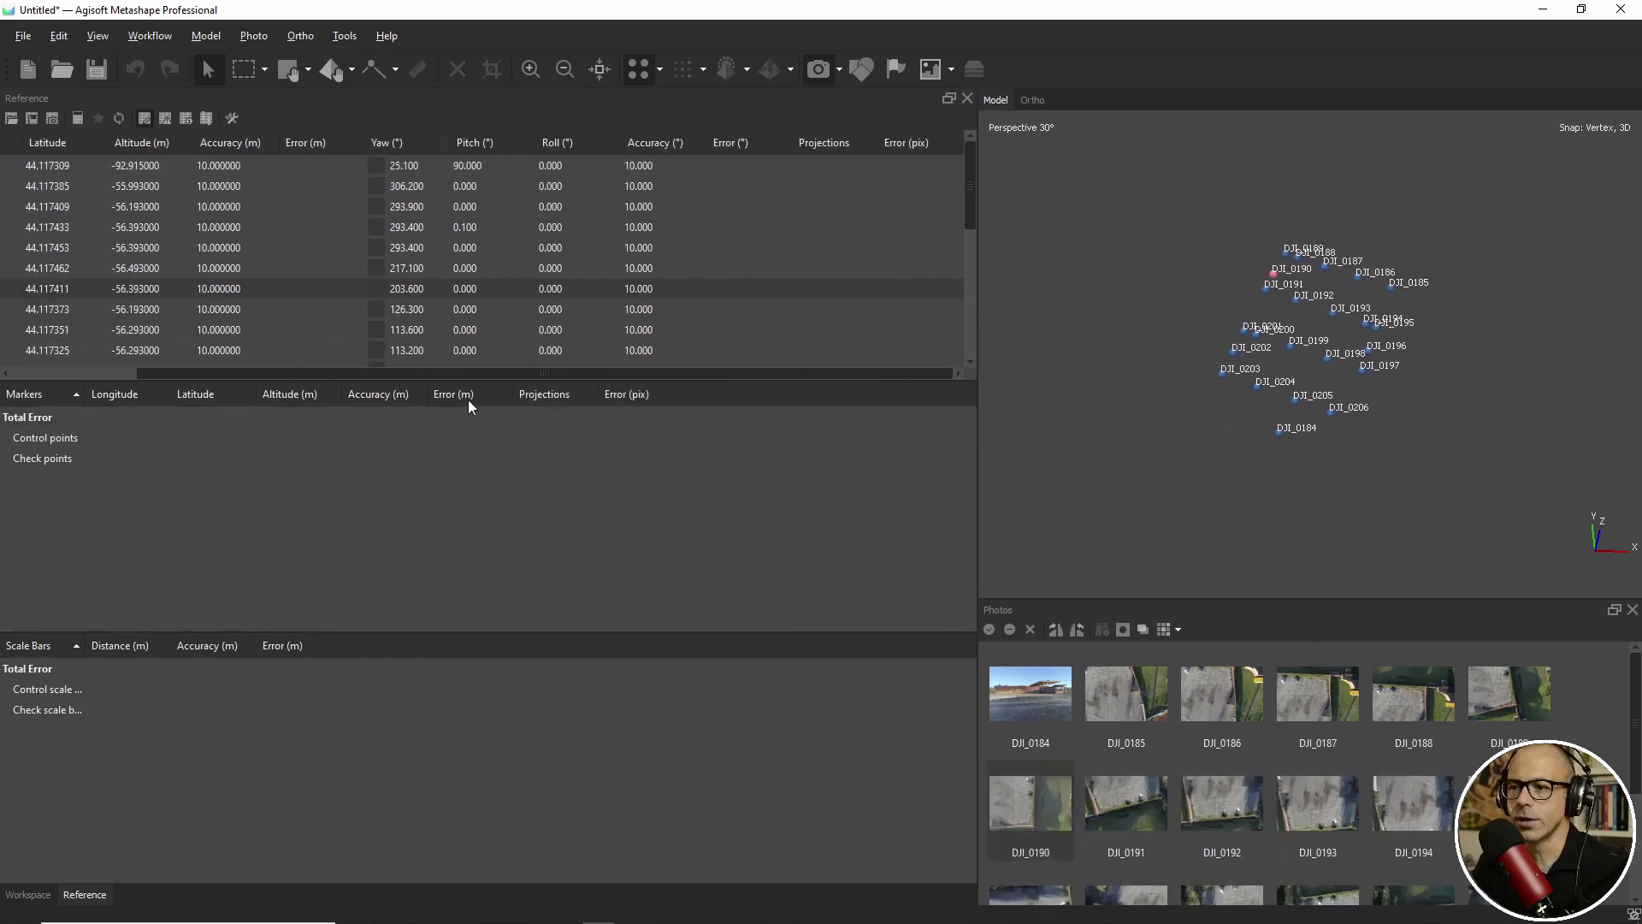
pyautogui.moveTo(544, 377); pyautogui.dragTo(301, 357)
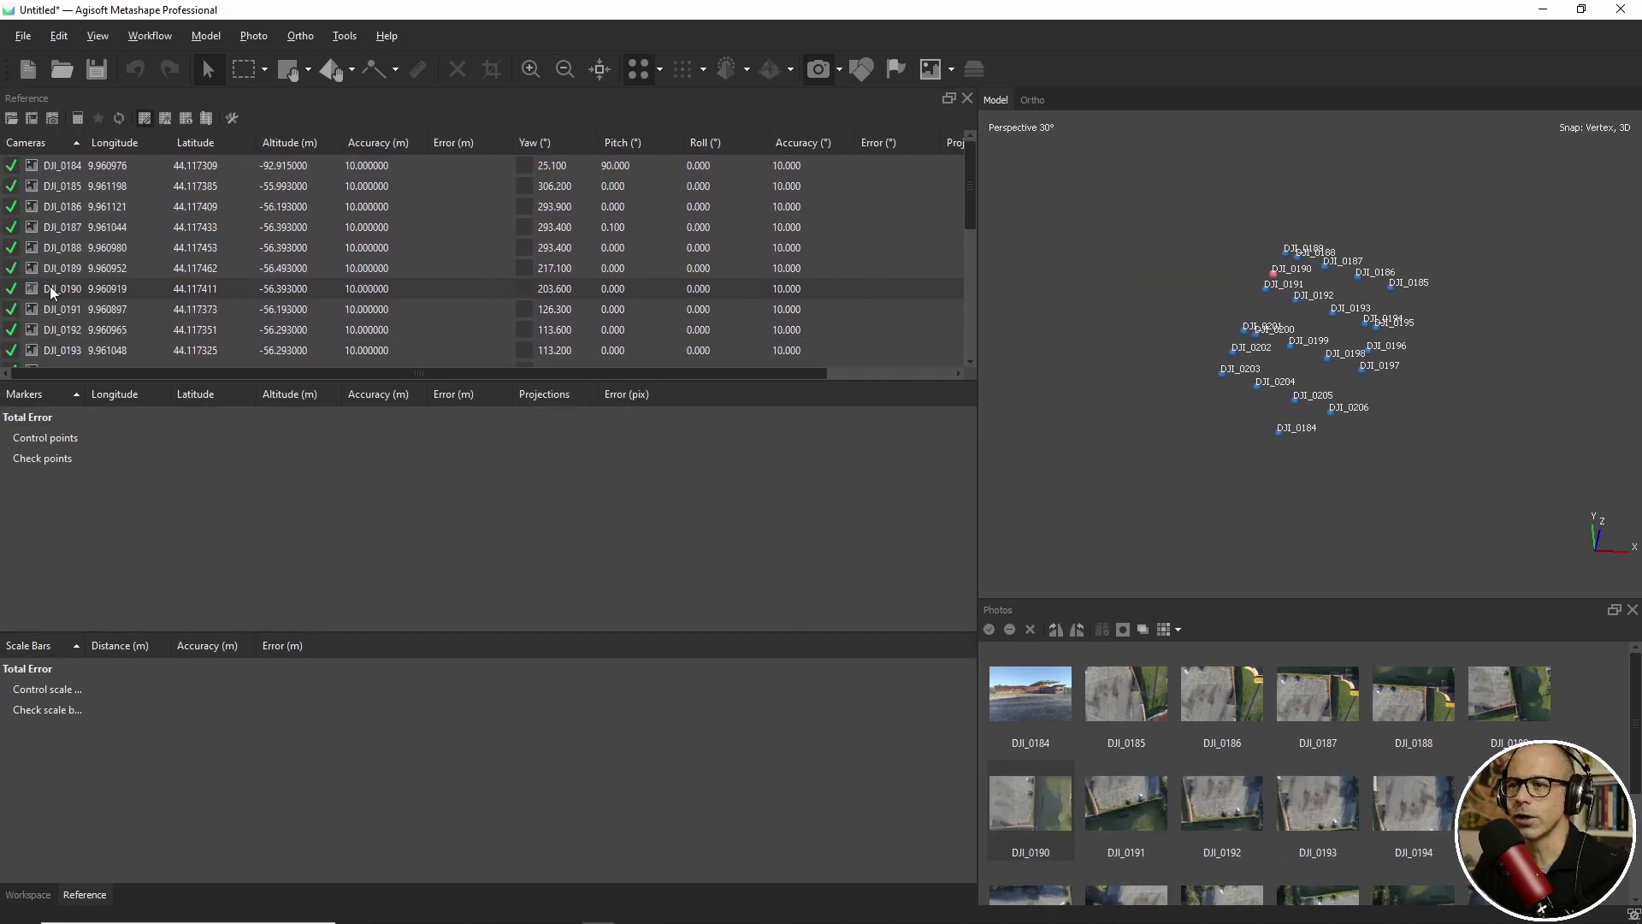
# Step: Start a reference import for the photos from the file foto-corrette.txt
pyautogui.click(12, 118)
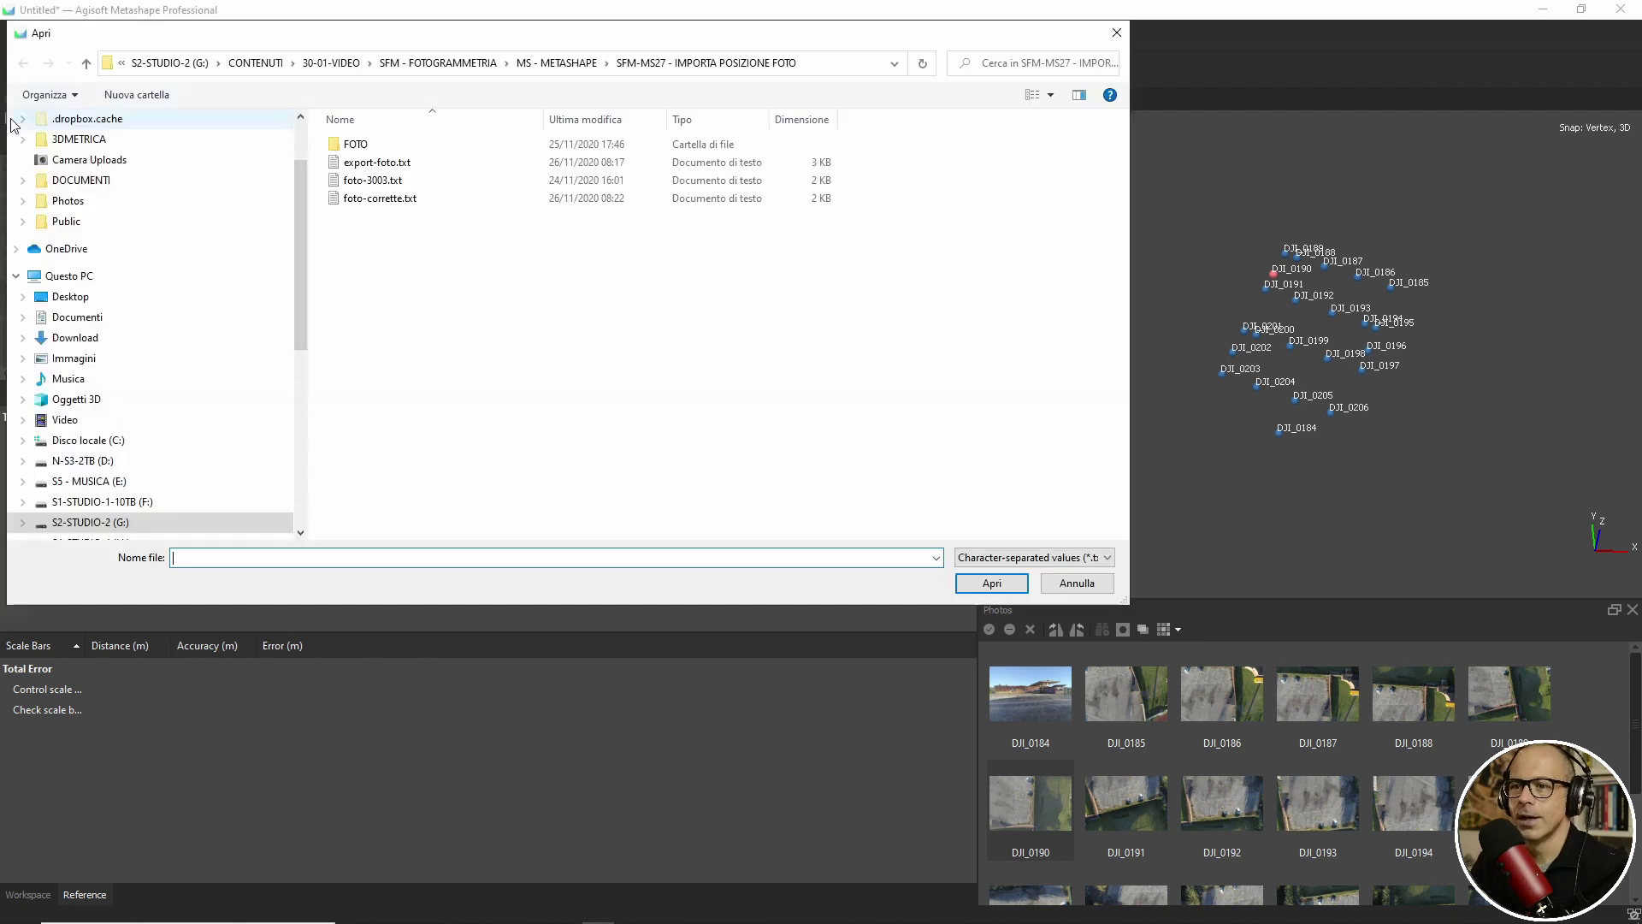
pyautogui.click(365, 202)
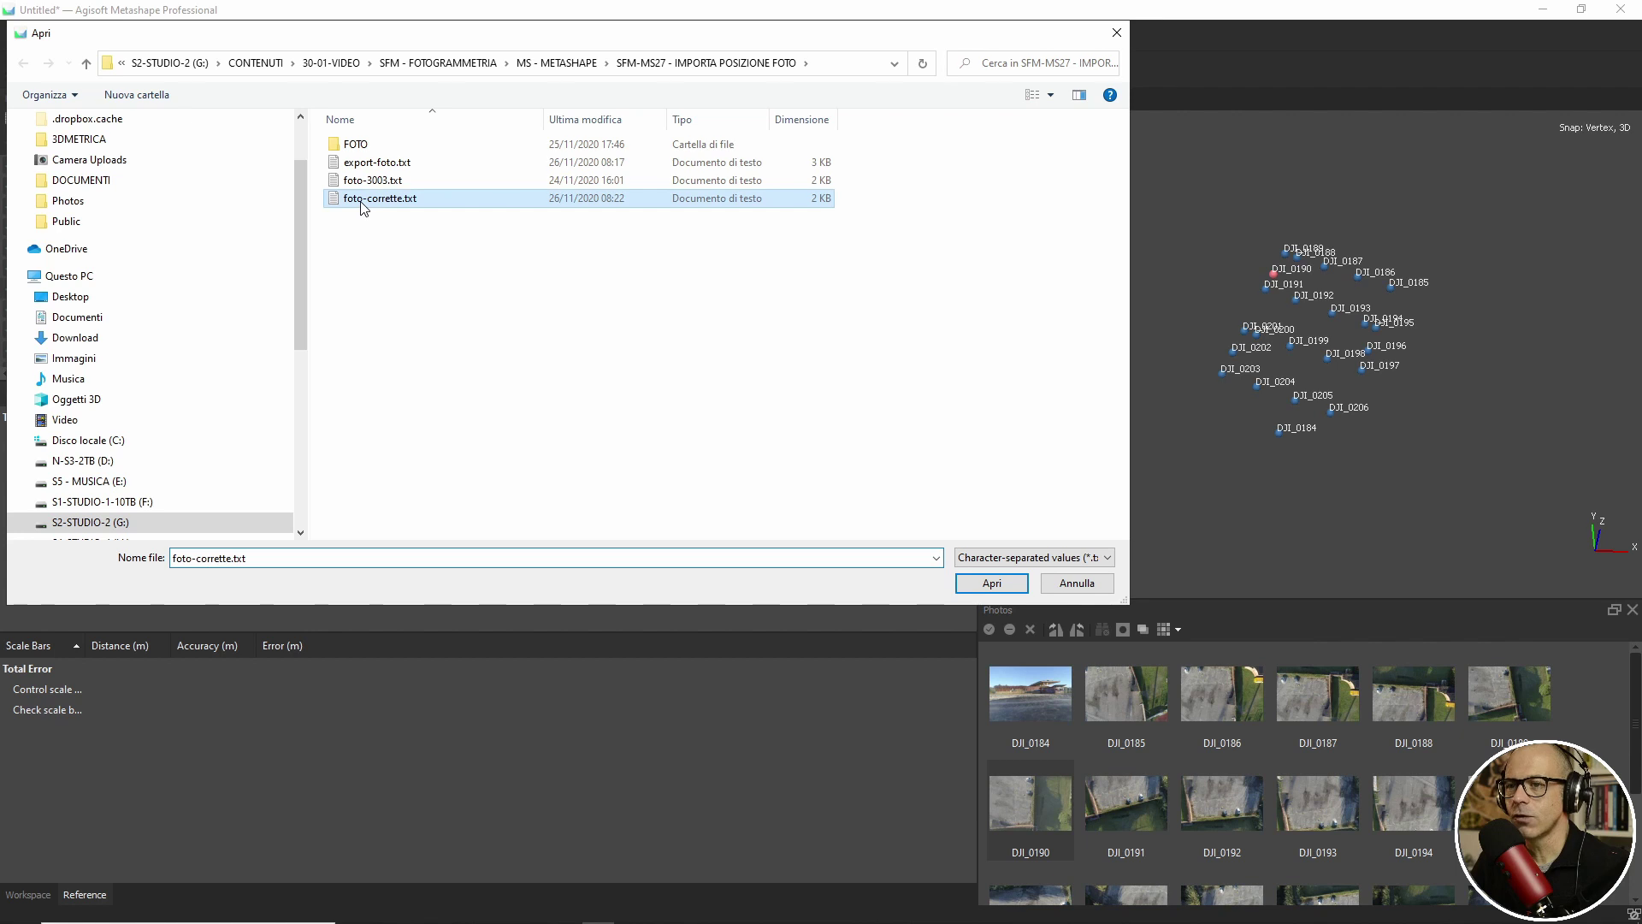
pyautogui.click(1015, 584)
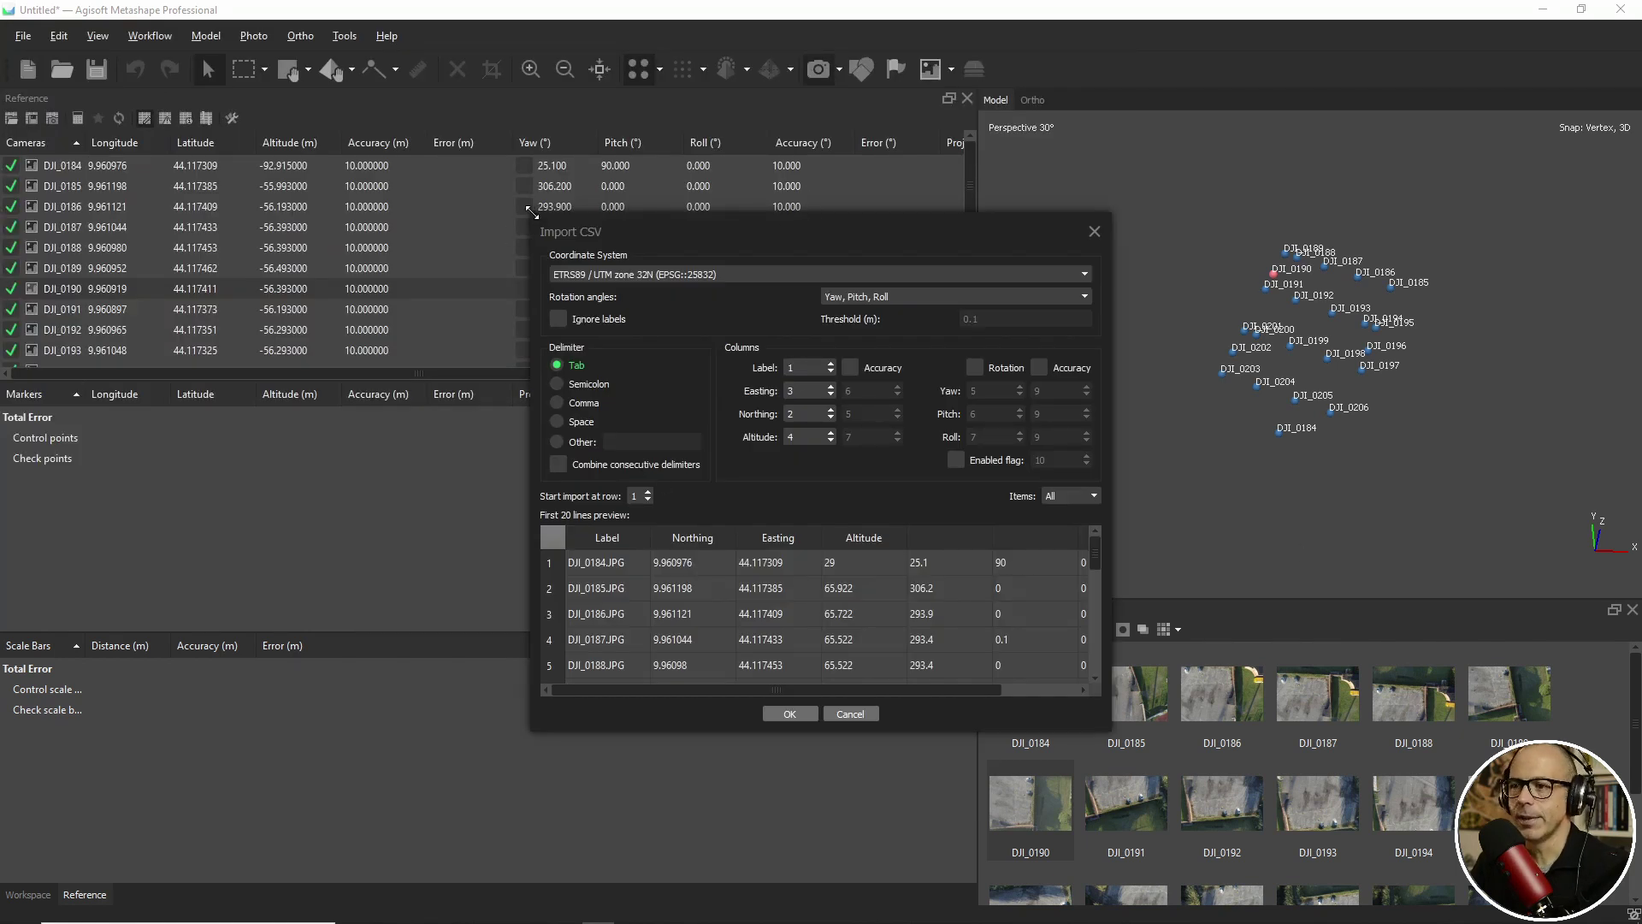
# Step: Set the import's coordinate system to WGS 84 (EPSG::4326) and enlarge the import dialog to show more preview rows
pyautogui.moveTo(532, 211); pyautogui.dragTo(377, 256)
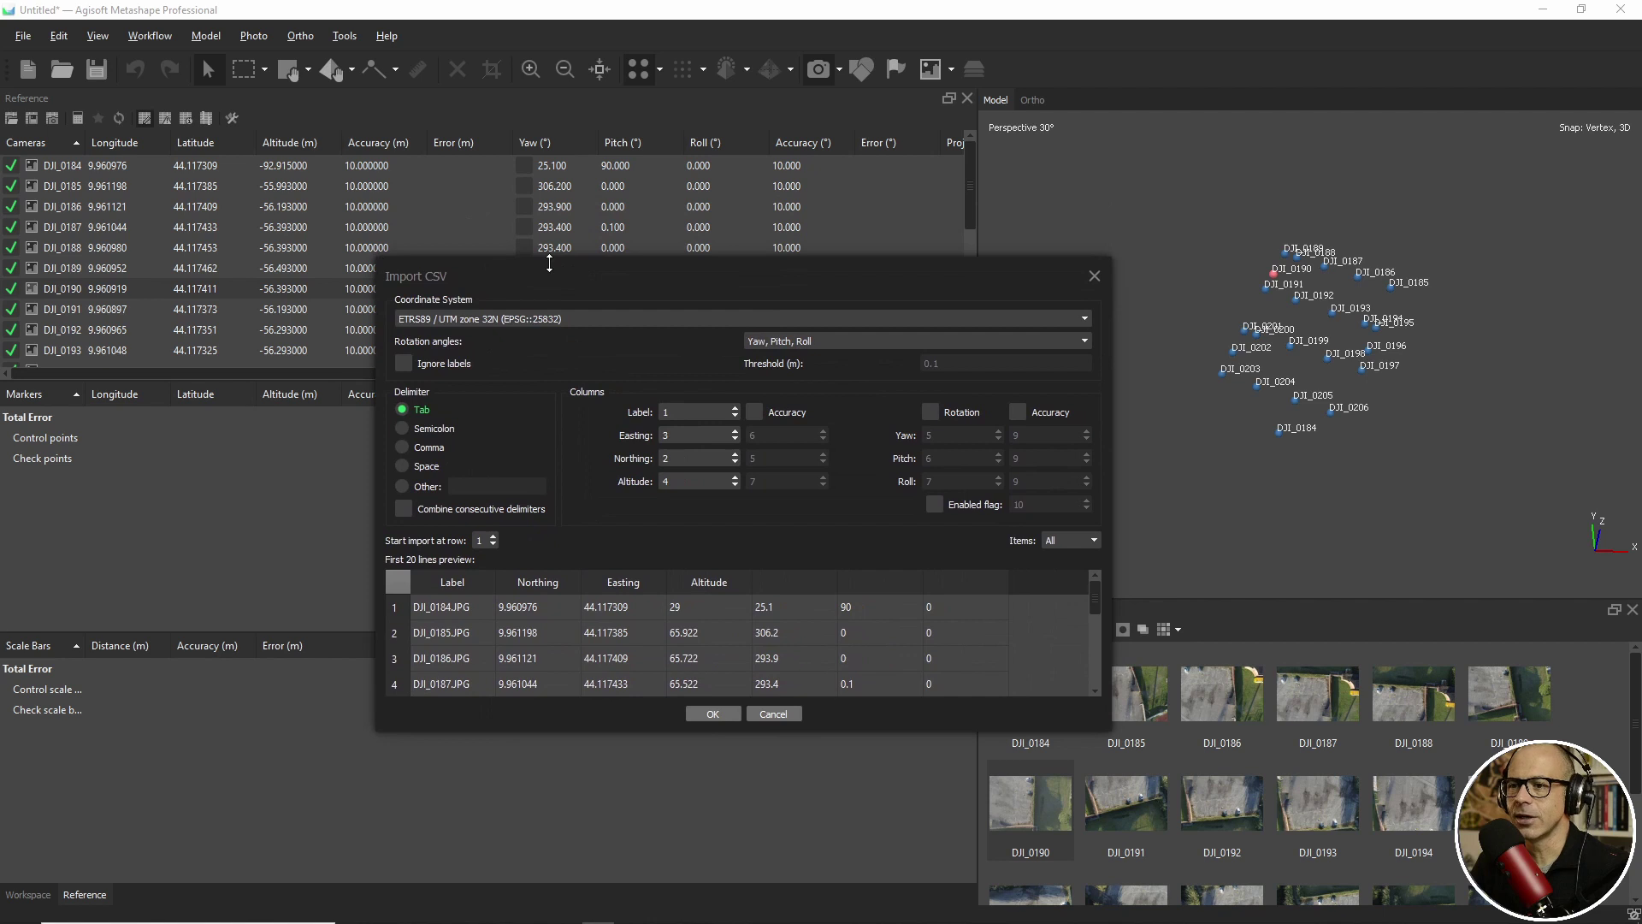
pyautogui.click(624, 319)
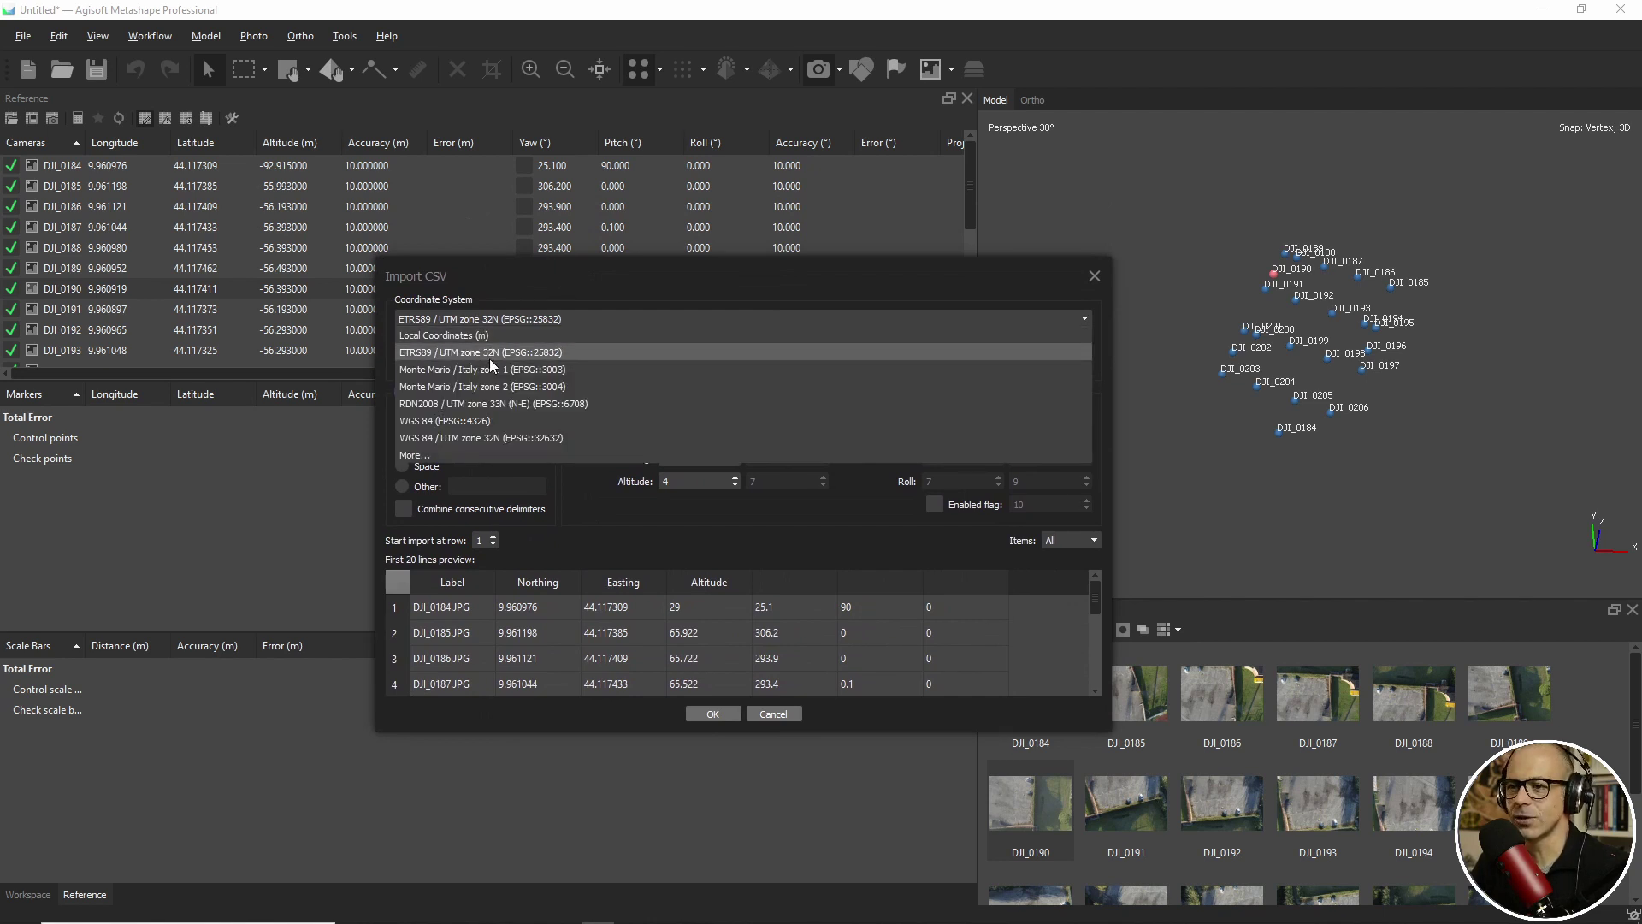
pyautogui.click(443, 420)
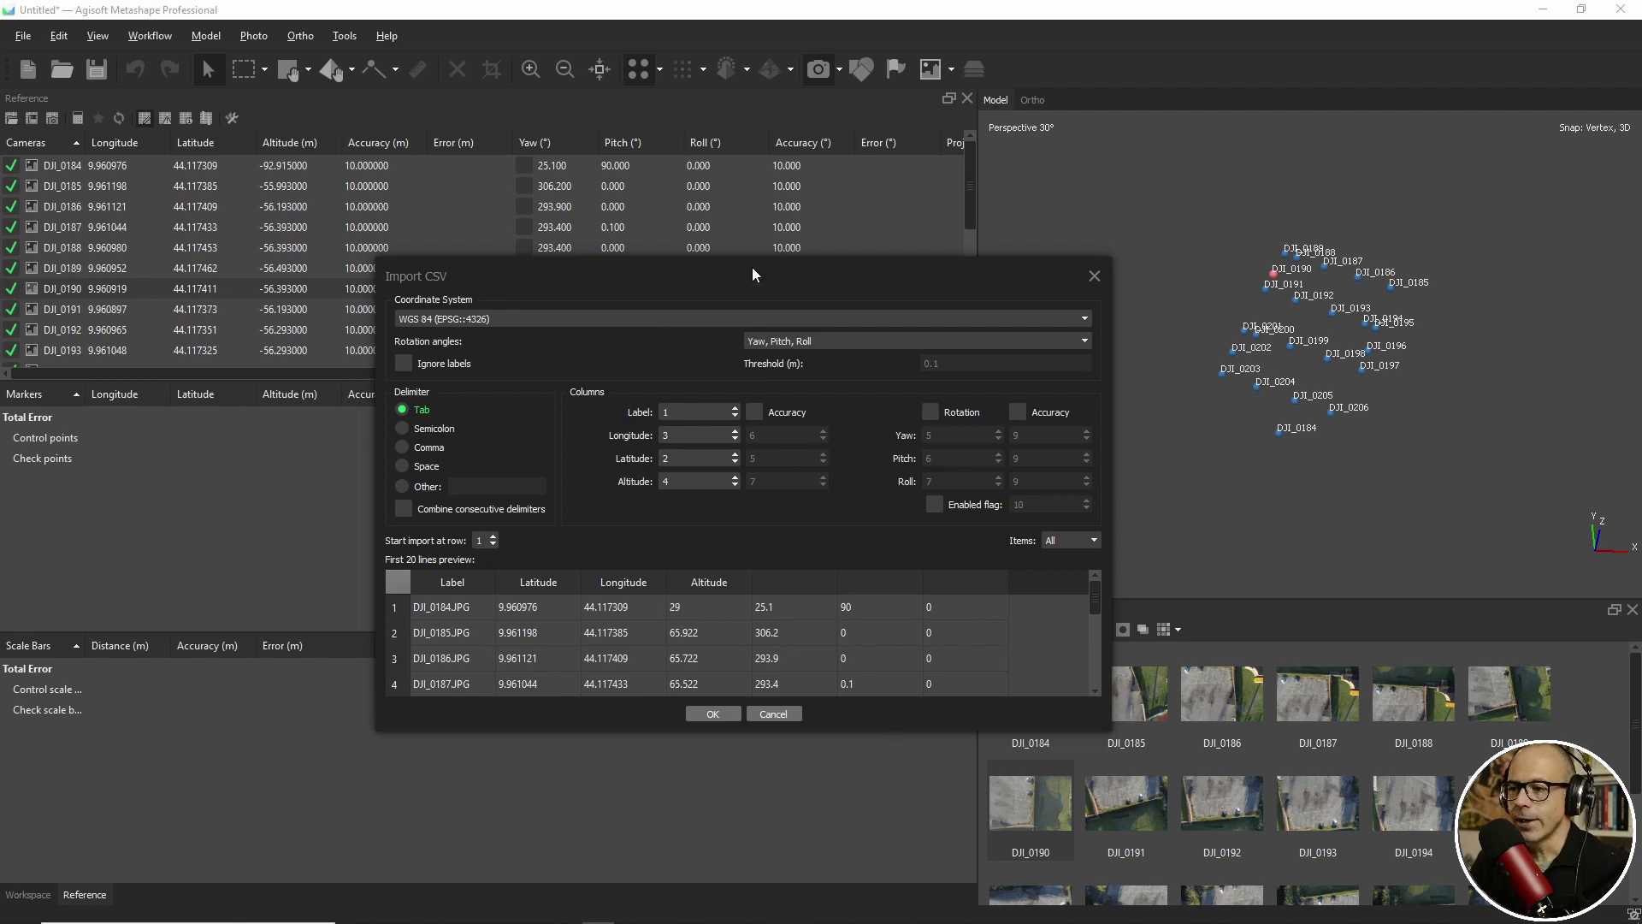
pyautogui.moveTo(747, 255); pyautogui.dragTo(795, 106)
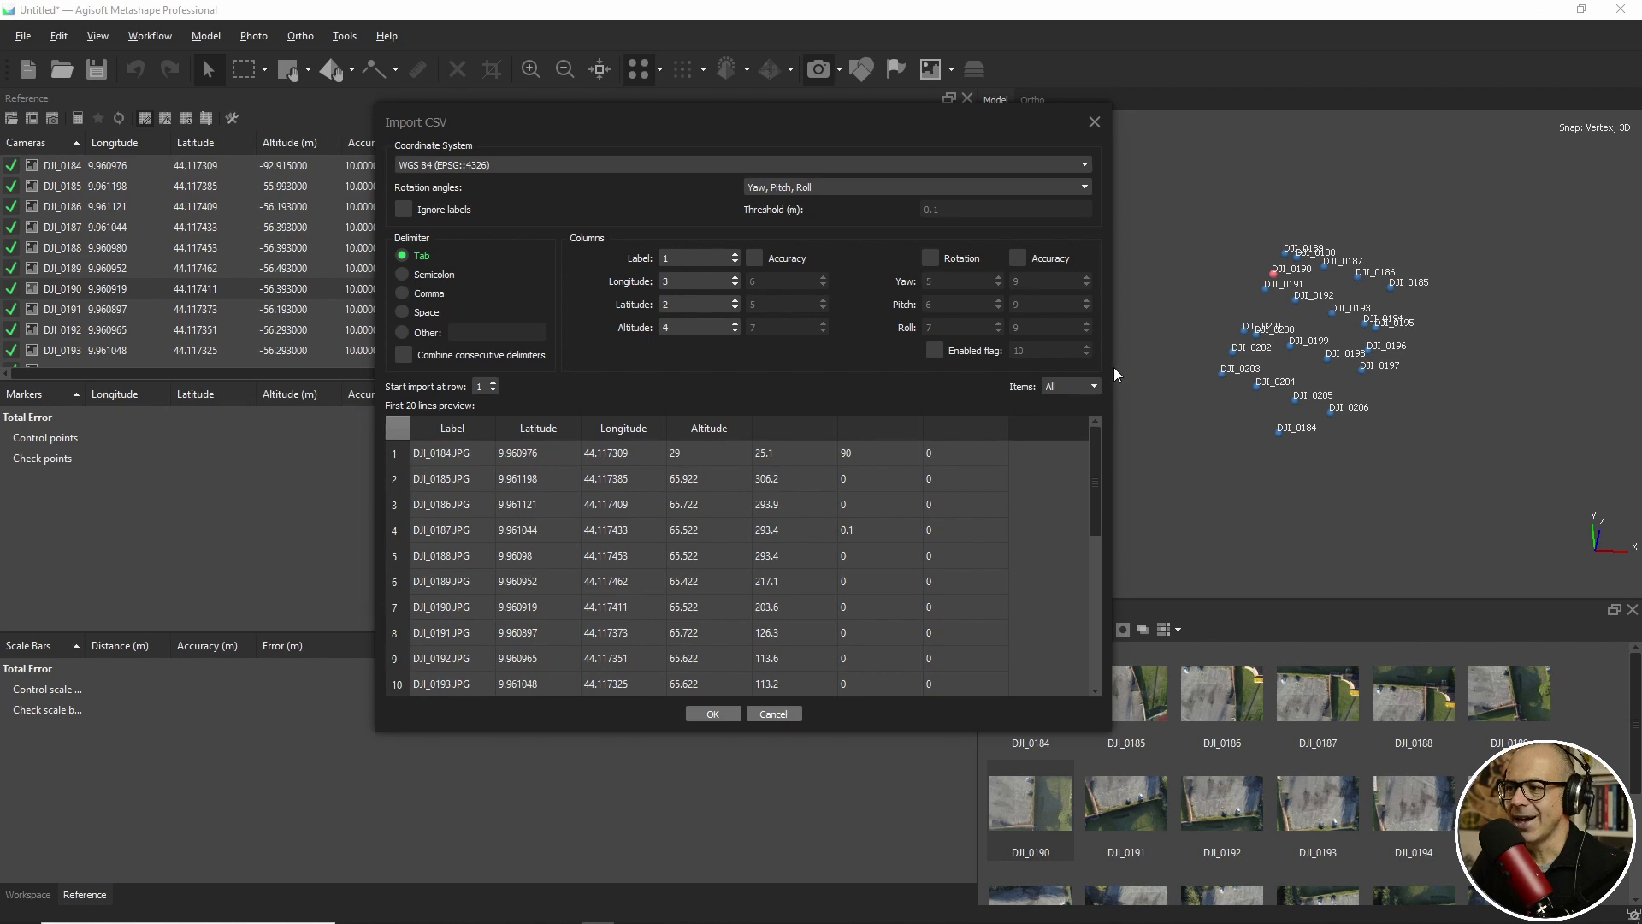
pyautogui.moveTo(1113, 367); pyautogui.dragTo(1440, 380)
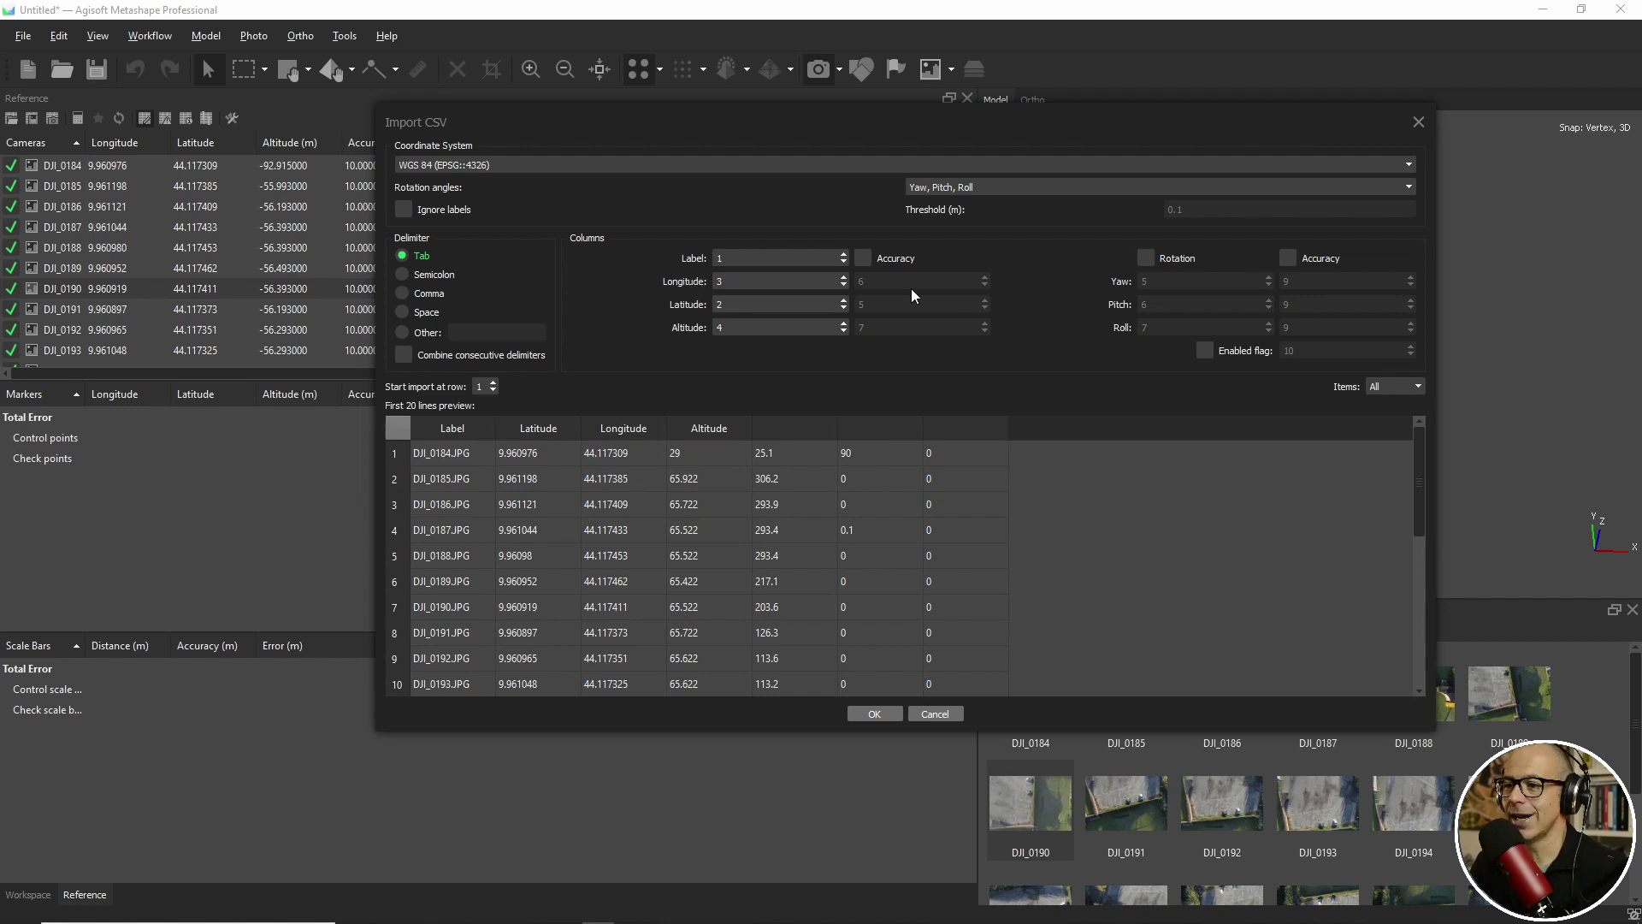
# Step: Assign longitude to column 2 and latitude to column 3 of the imported file
pyautogui.click(844, 284)
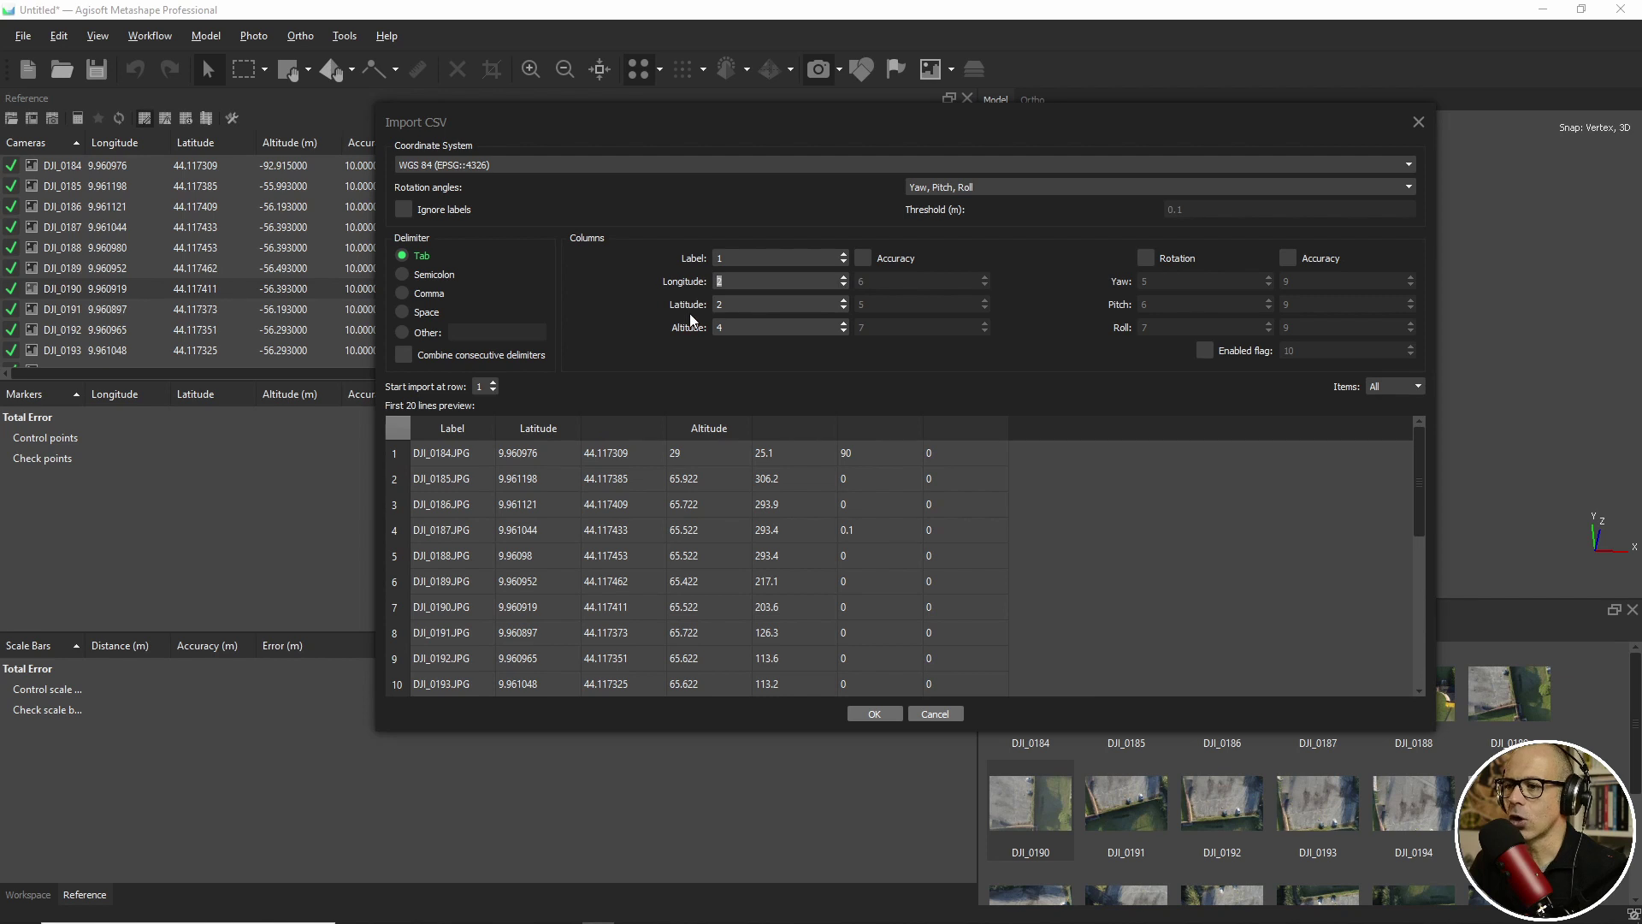
pyautogui.press('Tab')
pyautogui.click(844, 299)
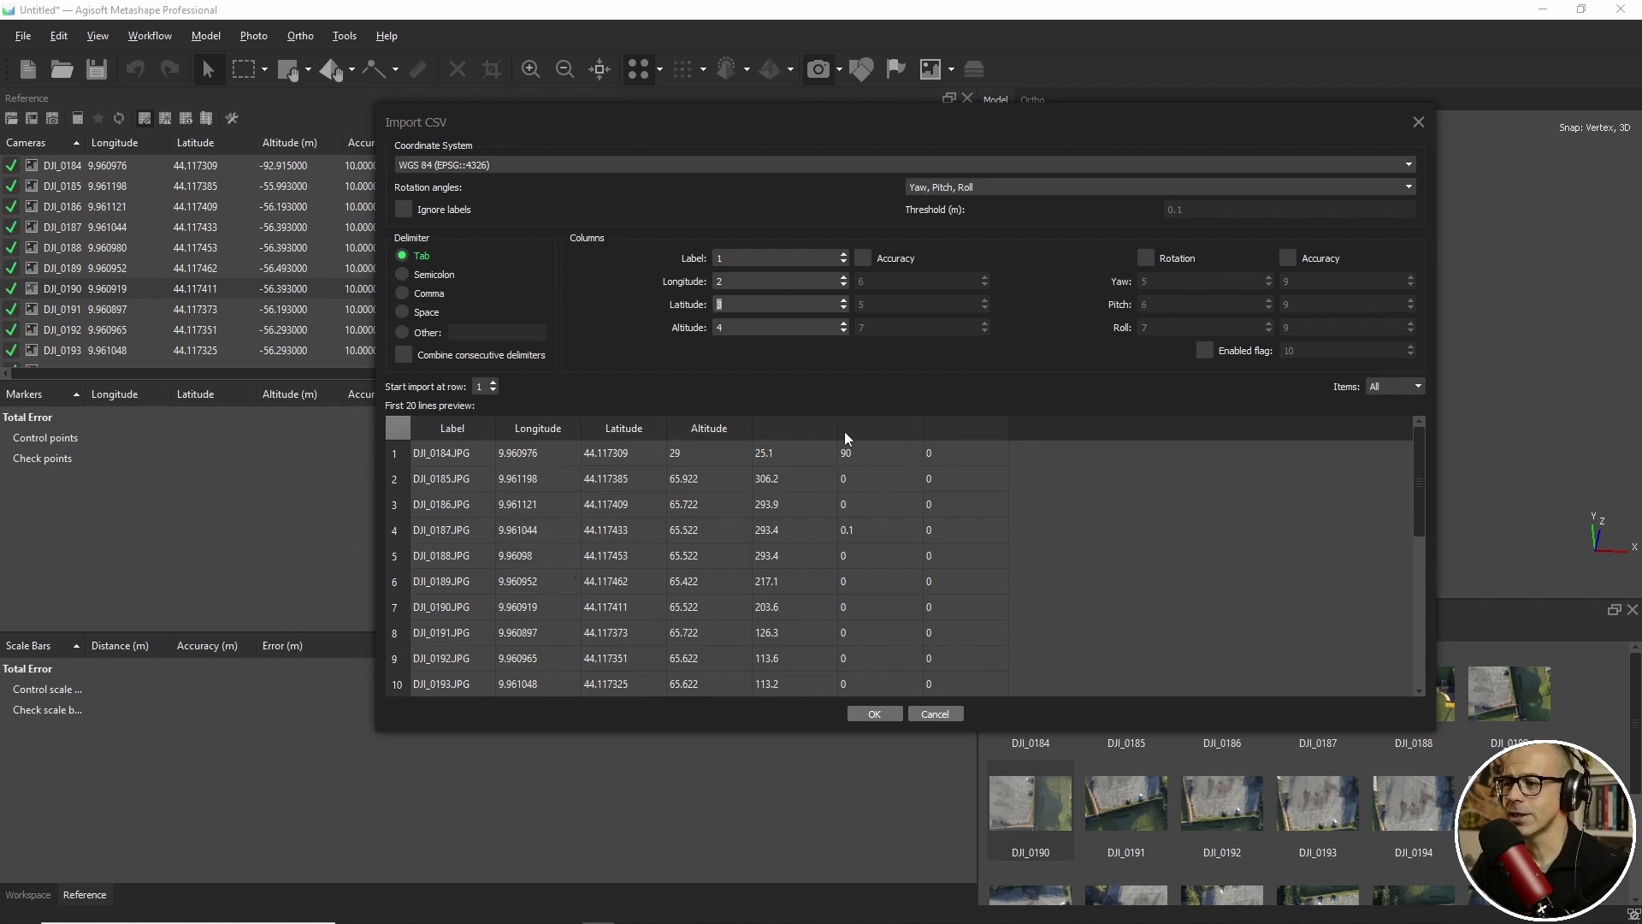
# Step: Include rotation with yaw, pitch and roll from columns 5, 6 and 7, limit the items to Cameras, and run the import
pyautogui.click(1144, 258)
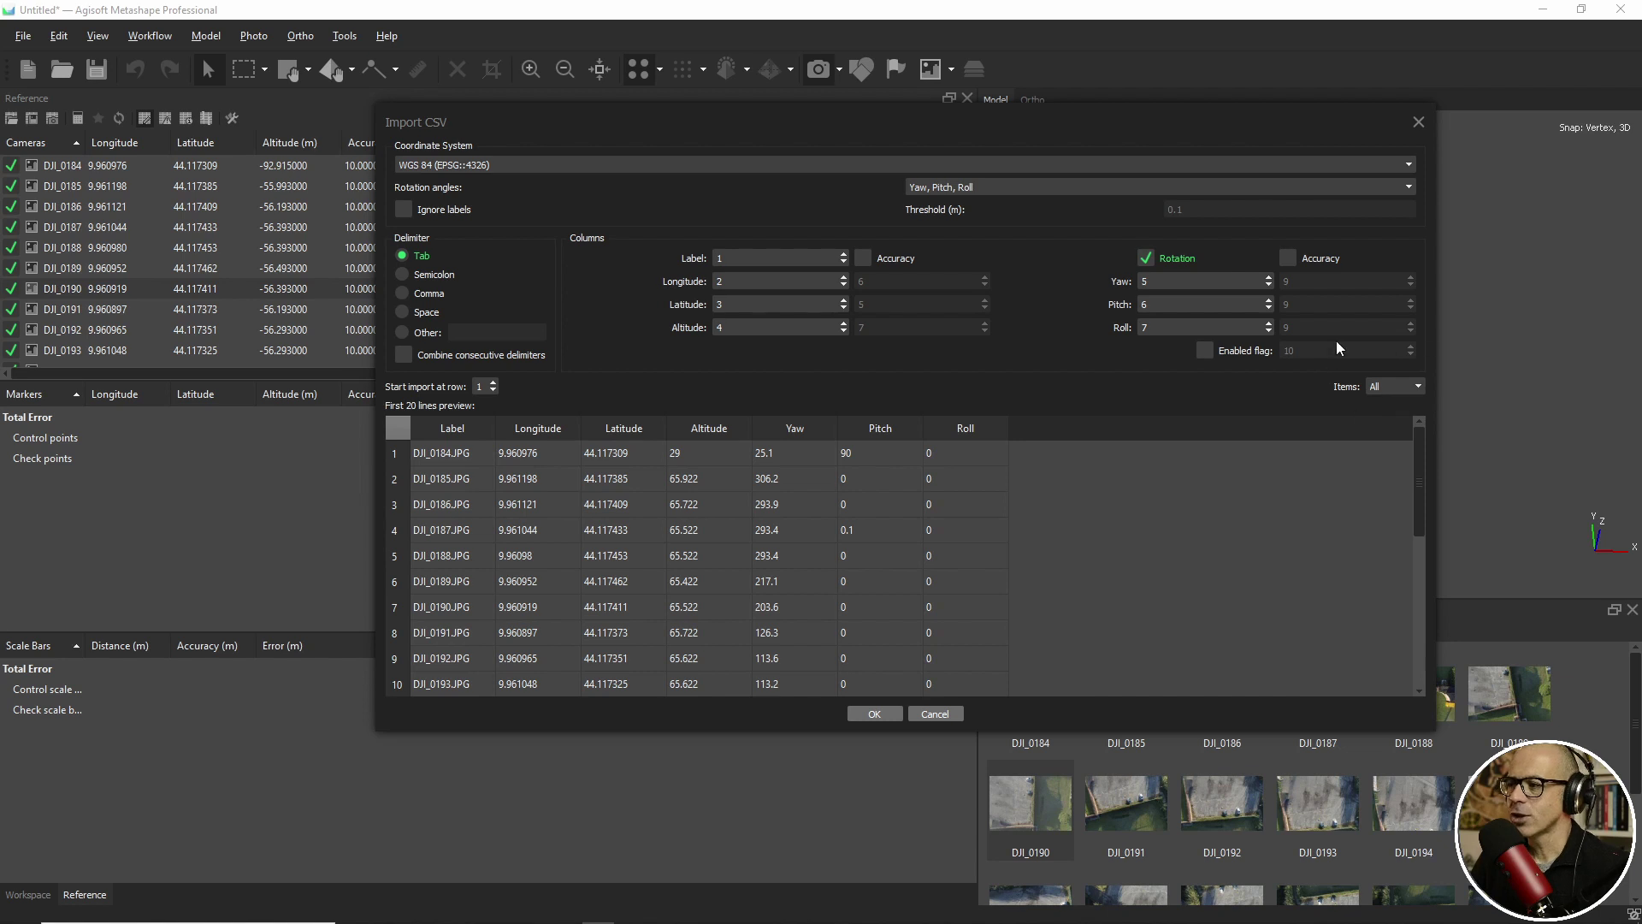
pyautogui.click(1416, 387)
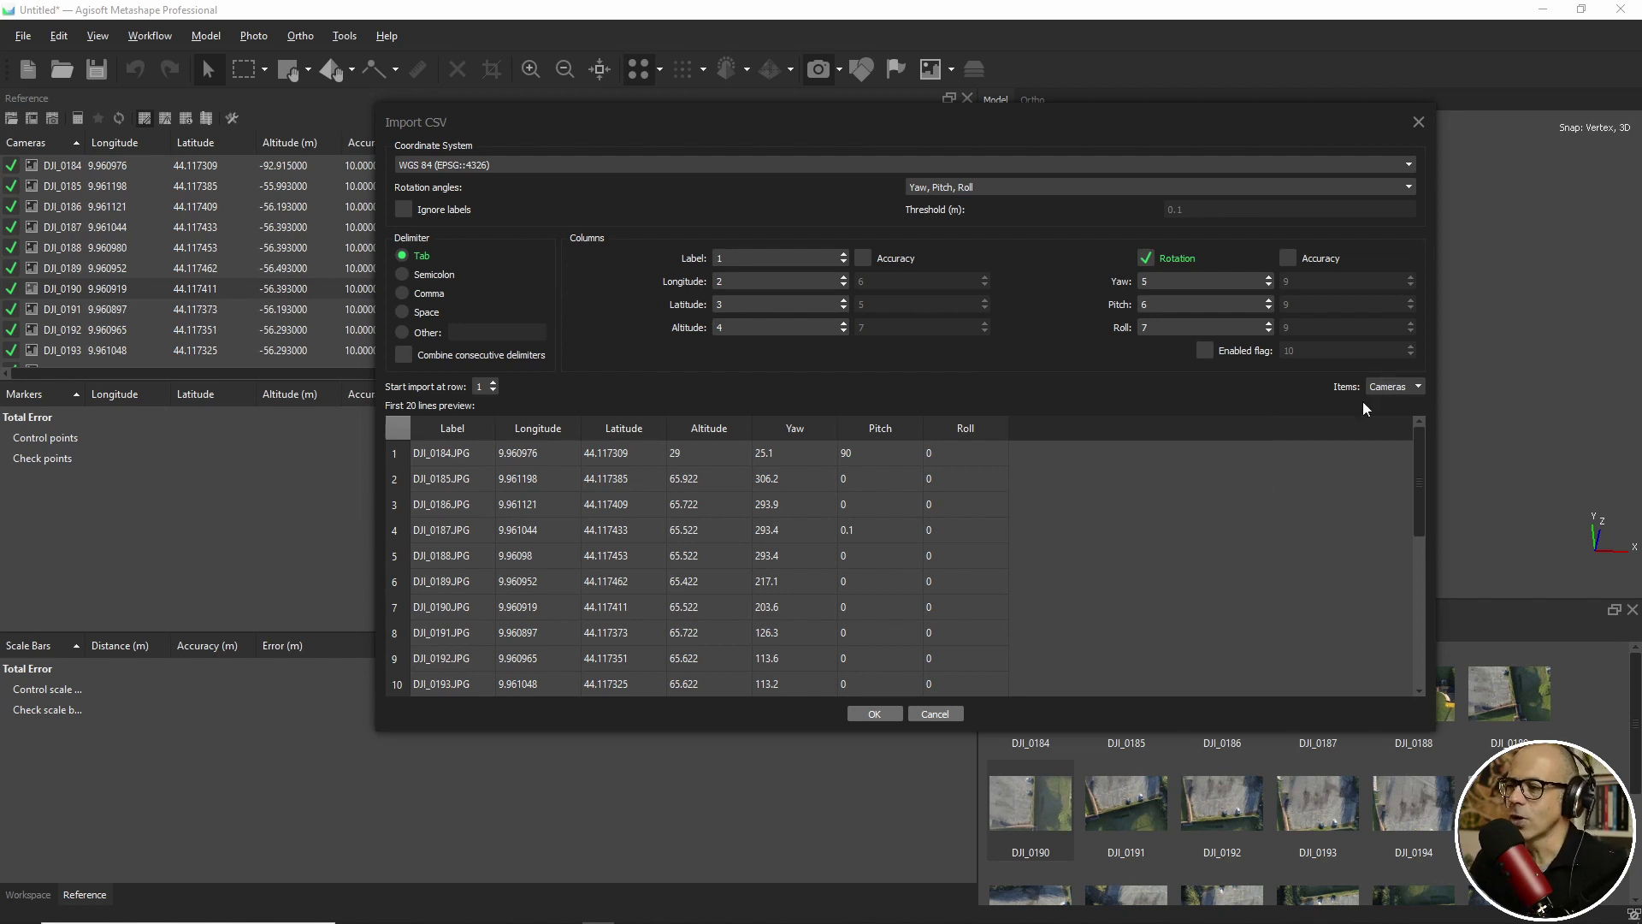
pyautogui.click(871, 714)
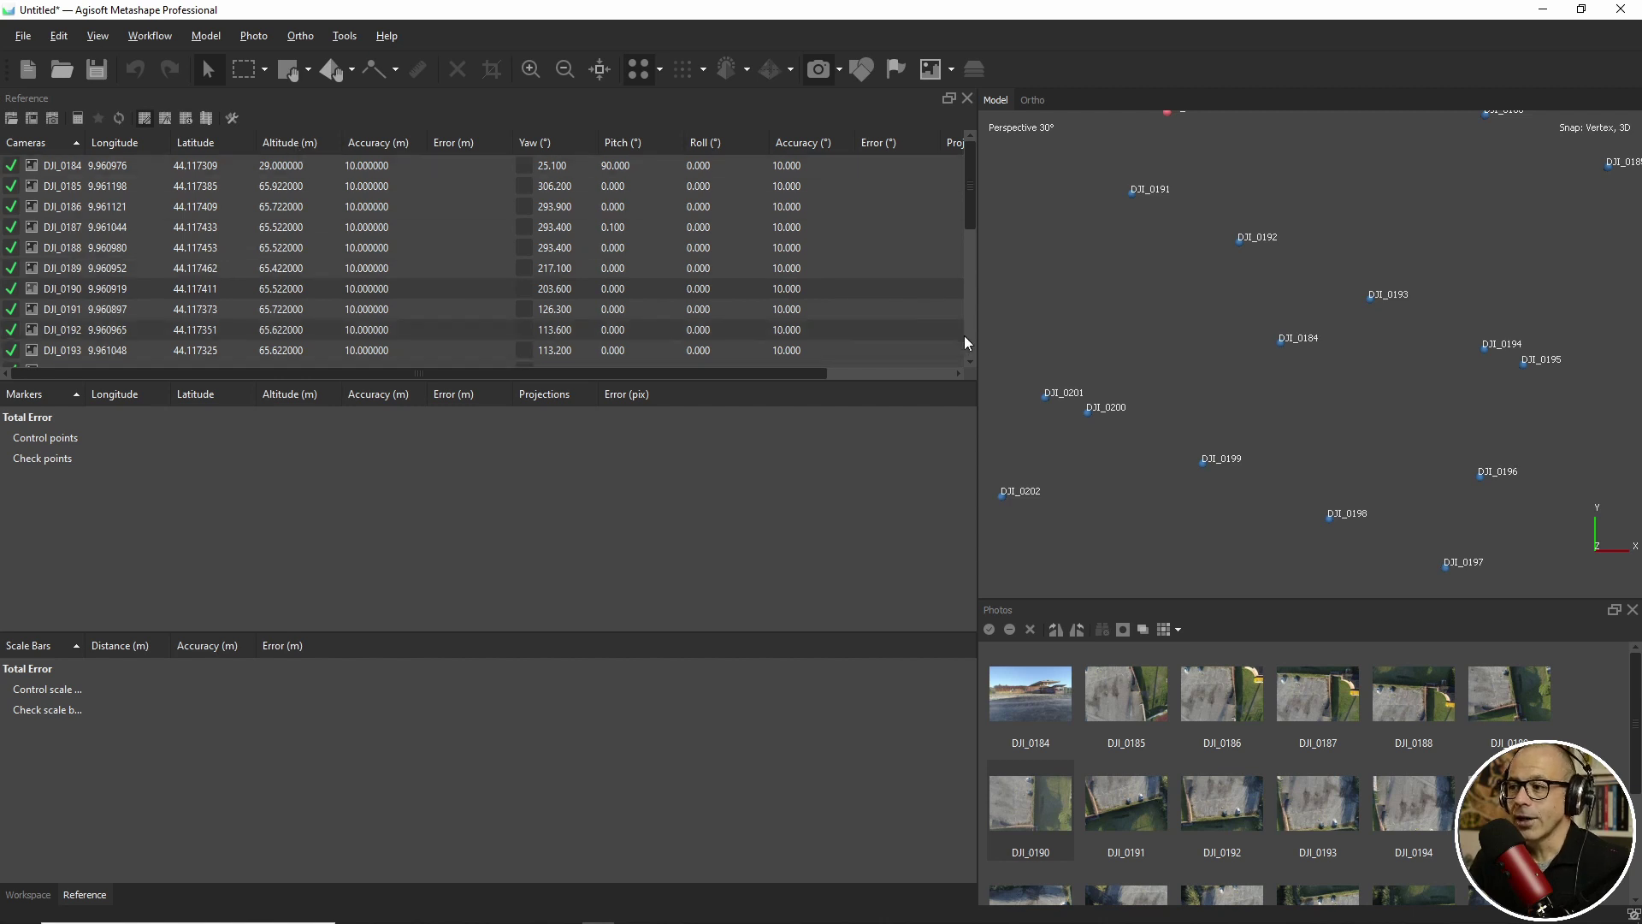
# Step: Enlarge the model view and examine the imported camera positions in 3D alongside their altitudes in the reference table
pyautogui.moveTo(978, 331); pyautogui.dragTo(557, 333)
pyautogui.scroll(-1, 372, 157)
pyautogui.scroll(1, 217, 233)
pyautogui.moveTo(1112, 321); pyautogui.dragTo(1126, 394)
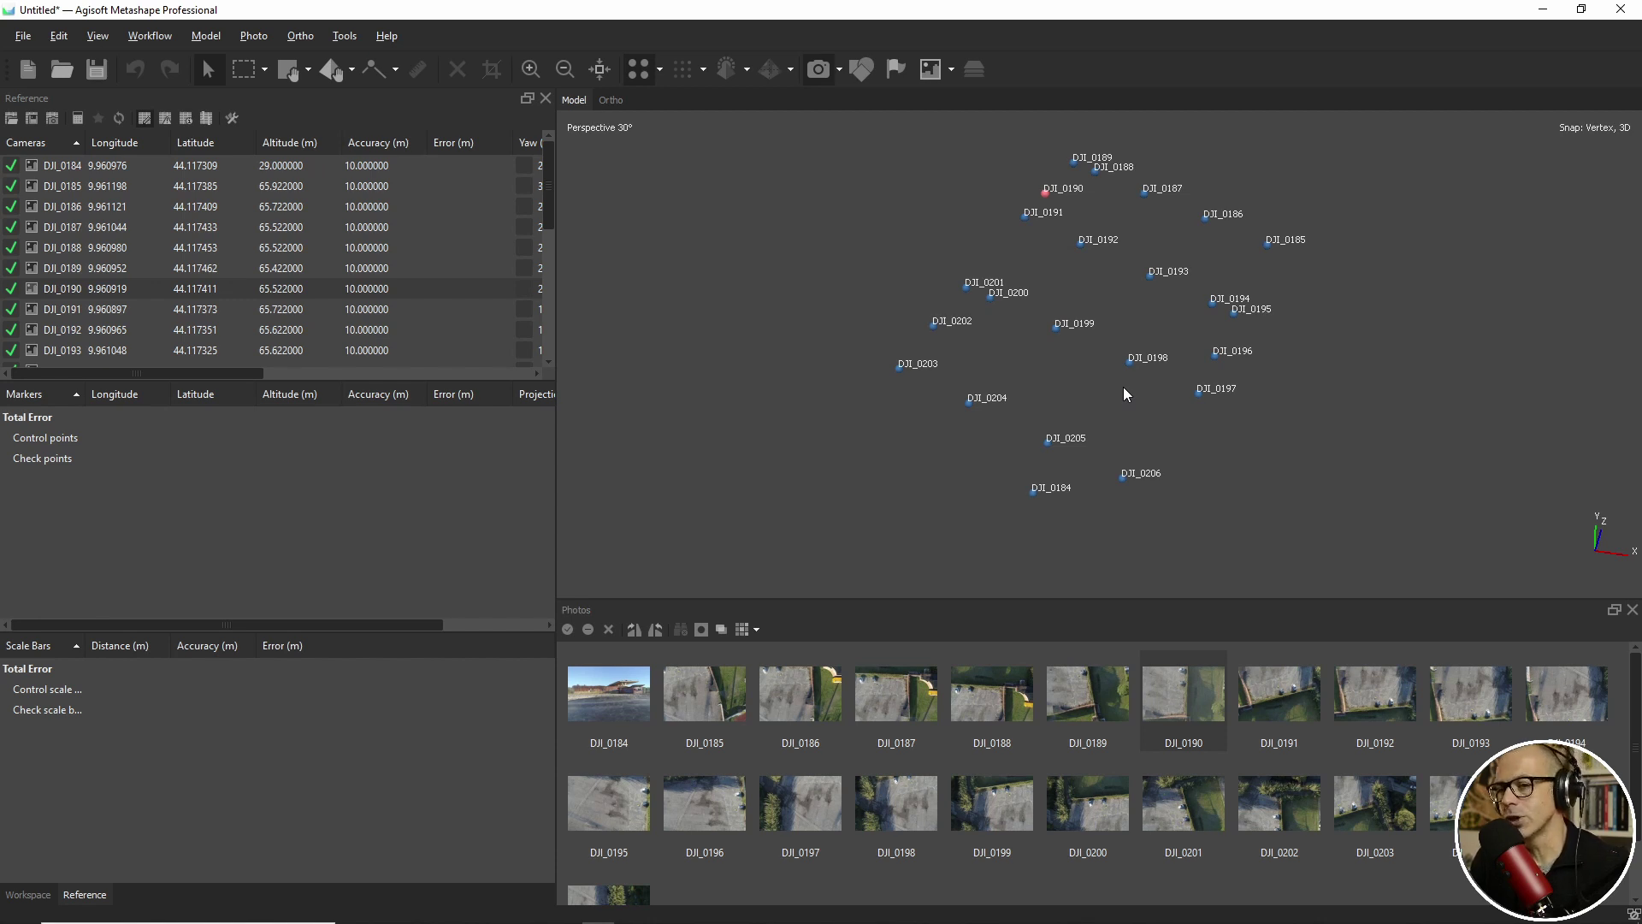
pyautogui.moveTo(1122, 387)
pyautogui.mouseDown()
pyautogui.moveTo(1122, 341)
pyautogui.moveTo(1187, 364)
pyautogui.moveTo(1137, 392)
pyautogui.moveTo(1029, 393)
pyautogui.moveTo(1106, 389)
pyautogui.moveTo(1086, 363)
pyautogui.moveTo(1097, 407)
pyautogui.mouseUp()
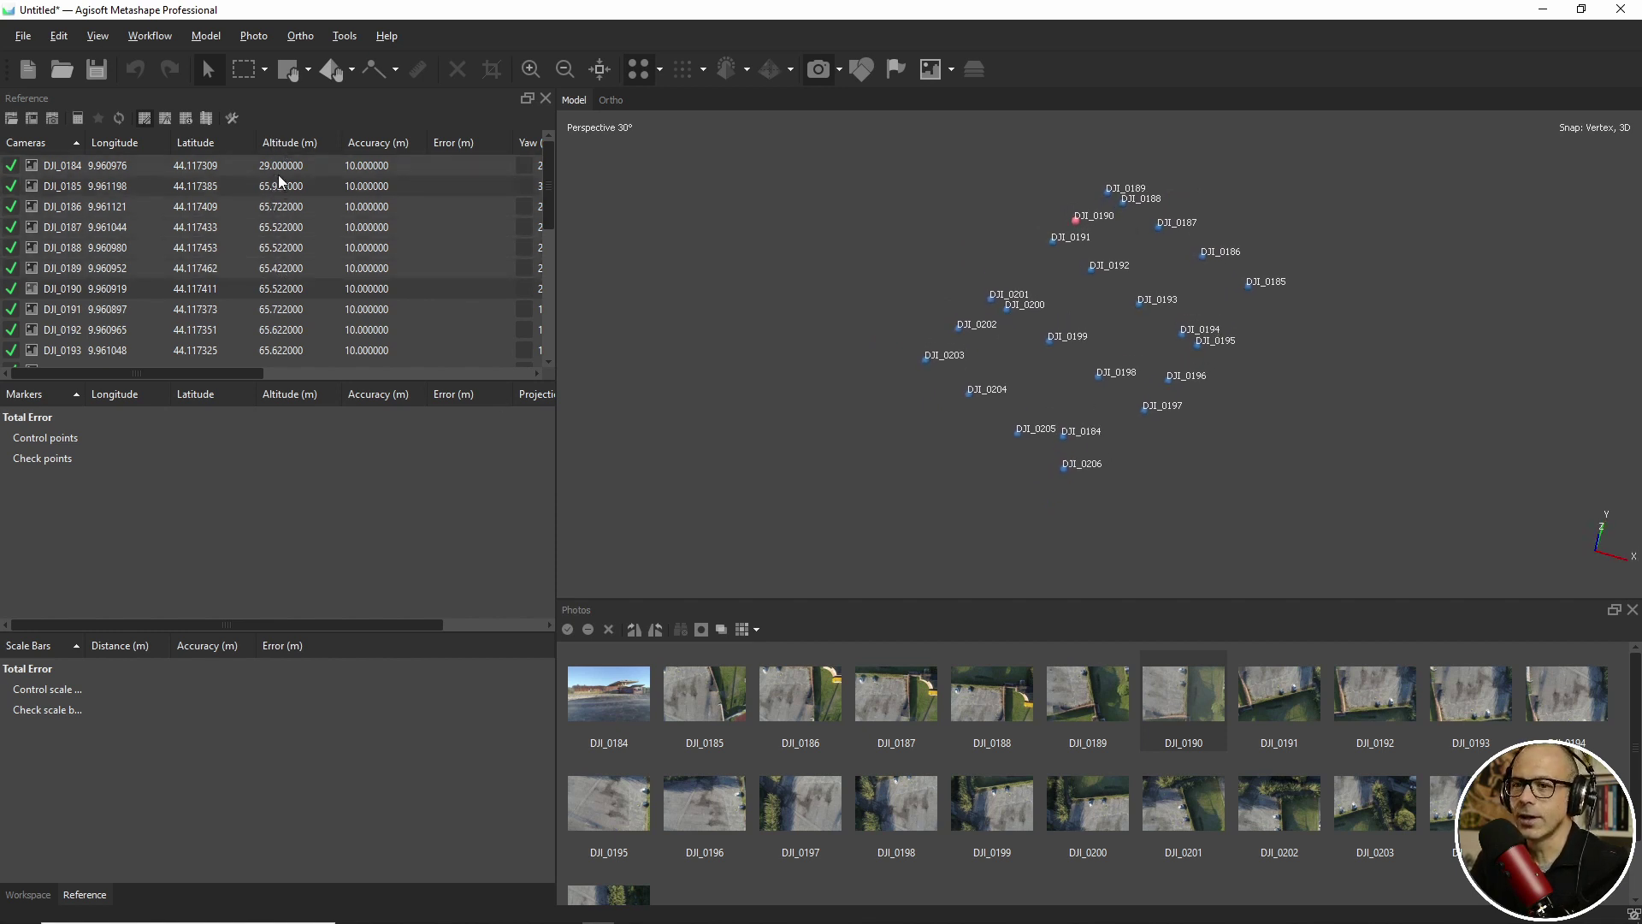
pyautogui.moveTo(194, 367); pyautogui.dragTo(50, 361)
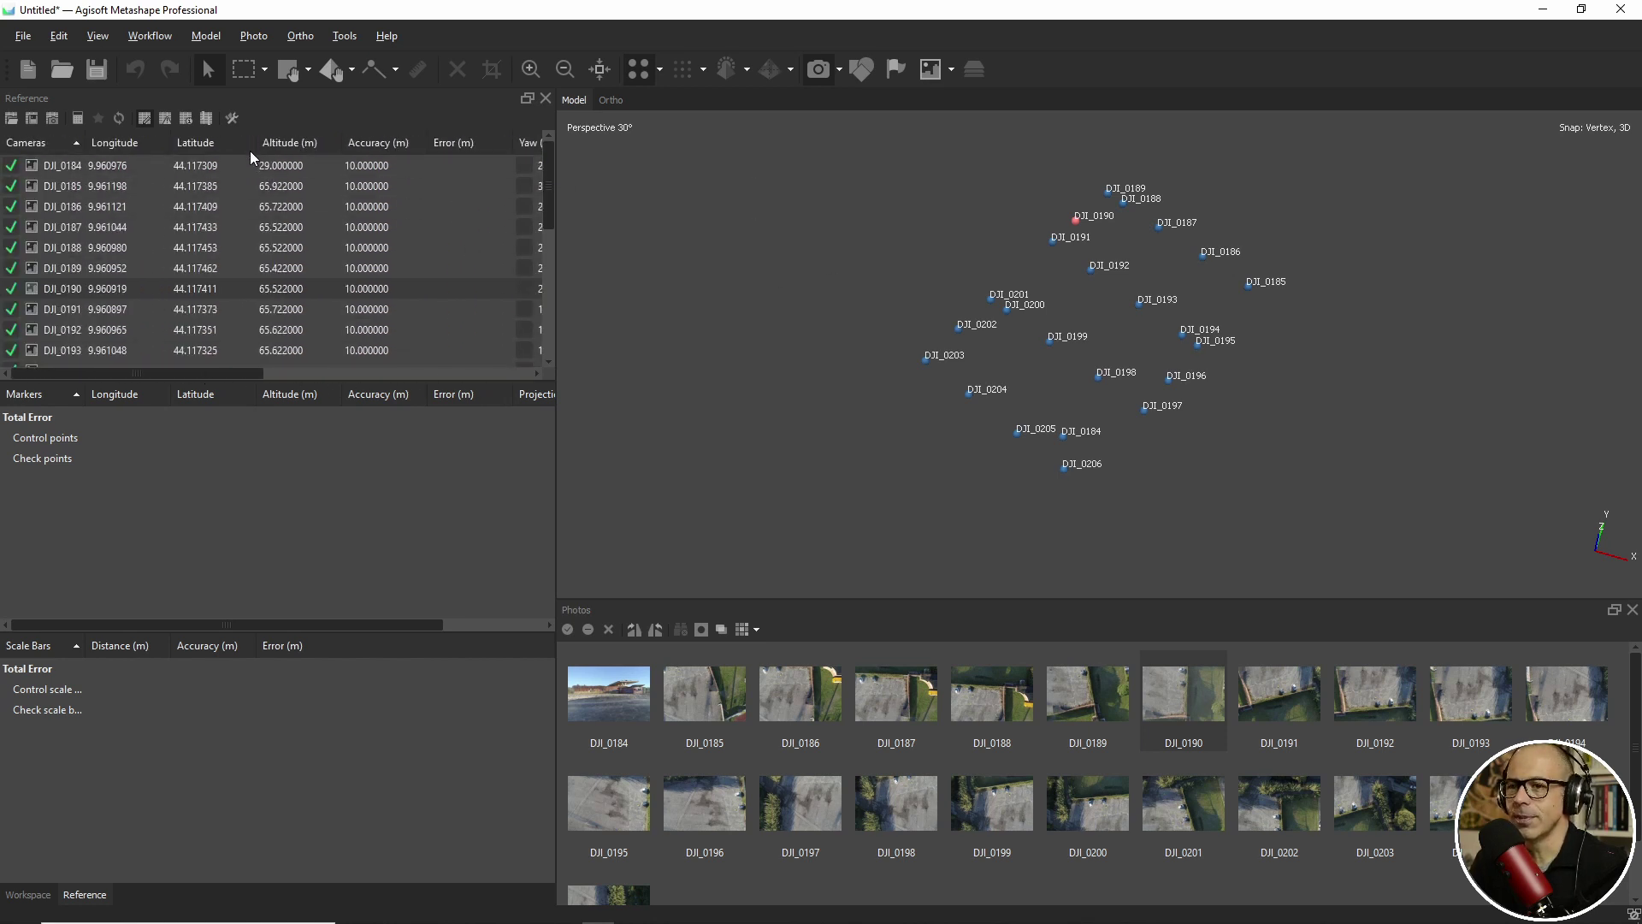